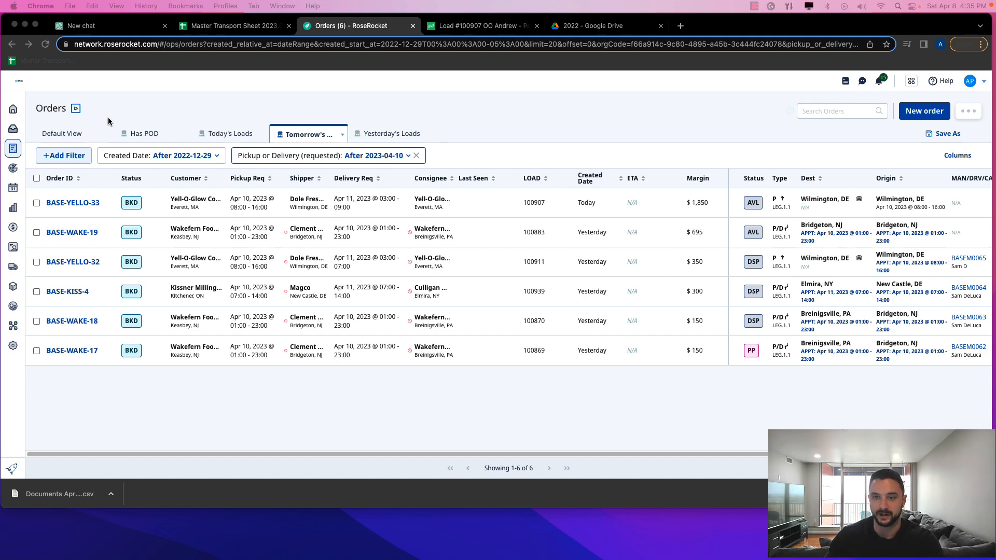
Leave the filtered Orders list for the Launchpad welcome page using the left sidebar
{"action": "left_click", "coordinate": [15, 111]}
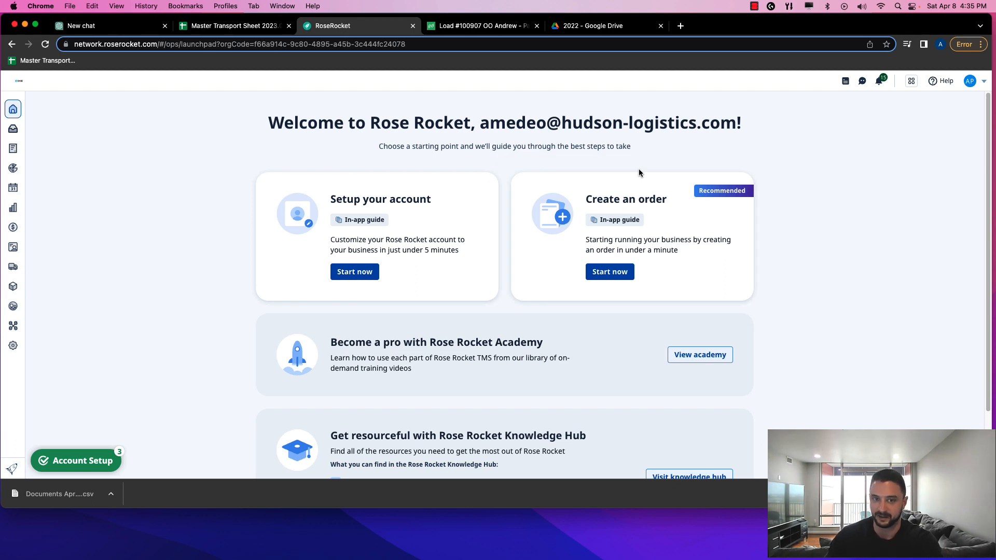
Reopen the Orders list showing the six orders in Tomorrow's Loads view
{"action": "mouse_move", "coordinate": [12, 107]}
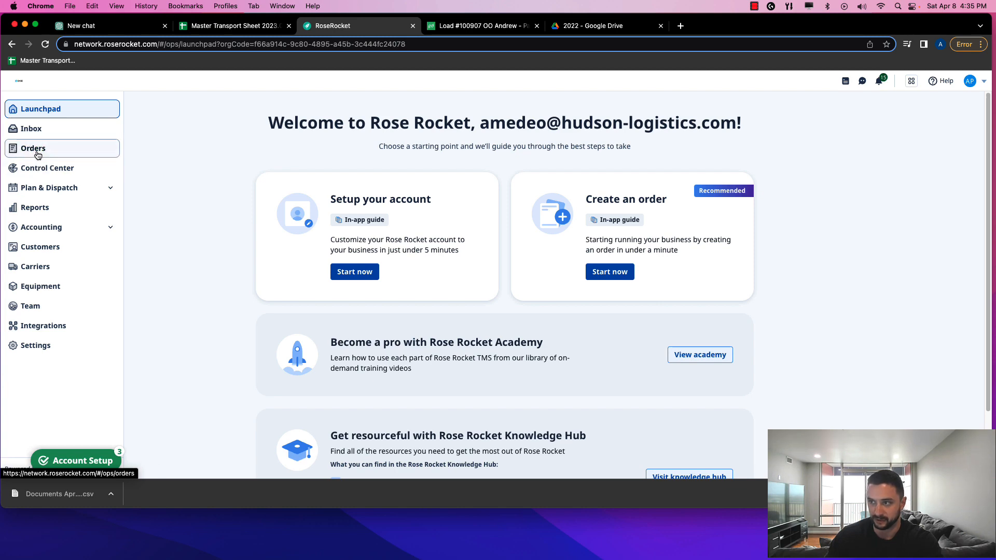
{"action": "left_click", "coordinate": [32, 149]}
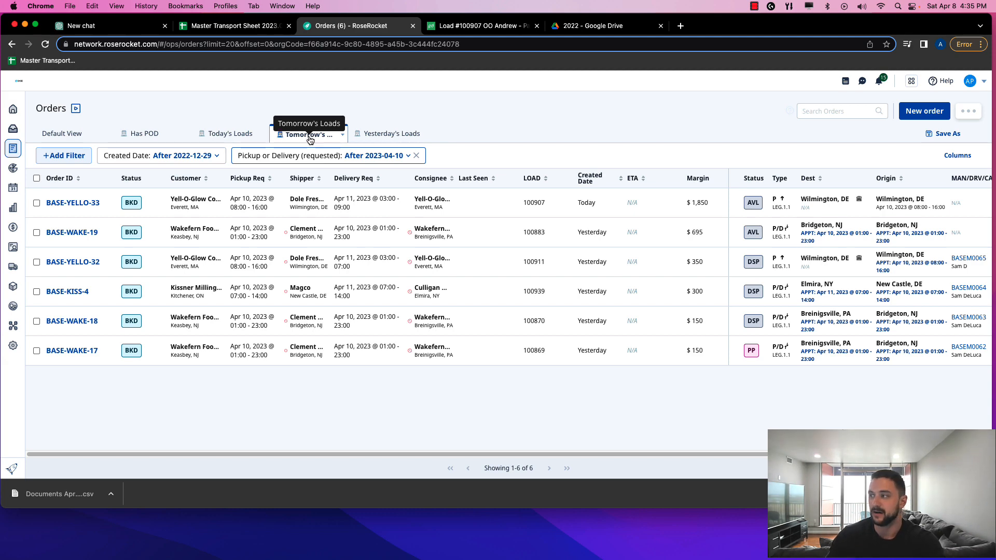
Open the Create a new order dialog and dock the Transport Work 2023.02 February spreadsheet tab here
{"action": "left_click", "coordinate": [350, 156]}
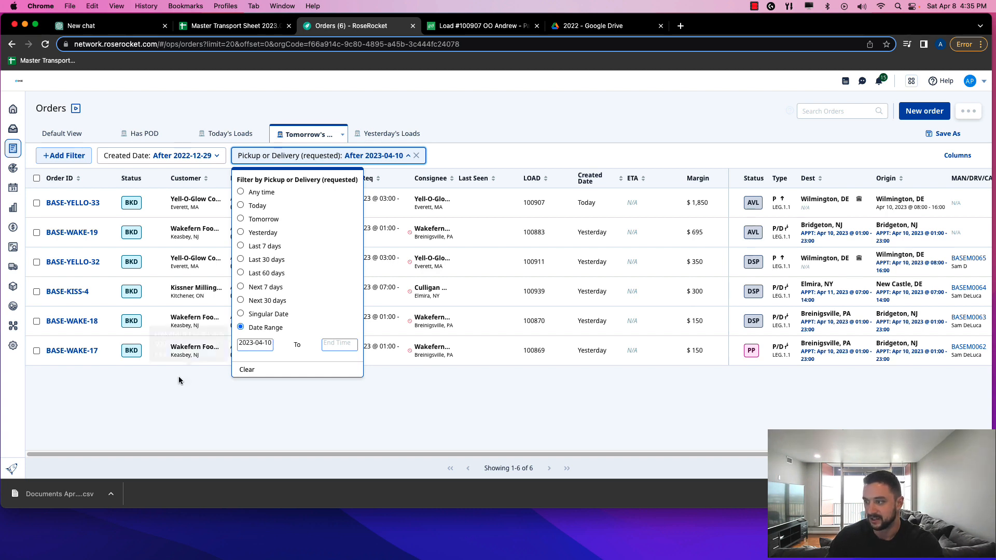
{"action": "left_click", "coordinate": [166, 386]}
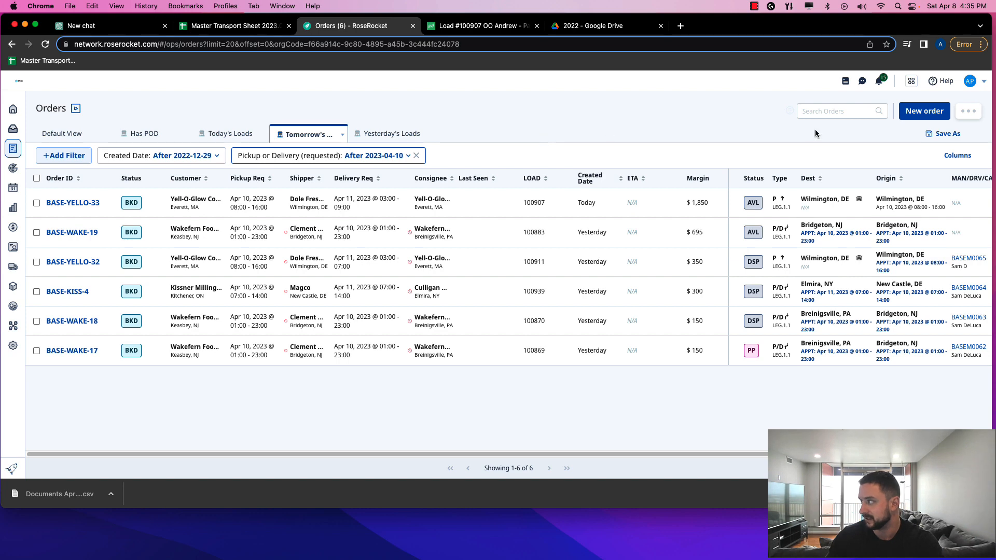
{"action": "left_click", "coordinate": [919, 115]}
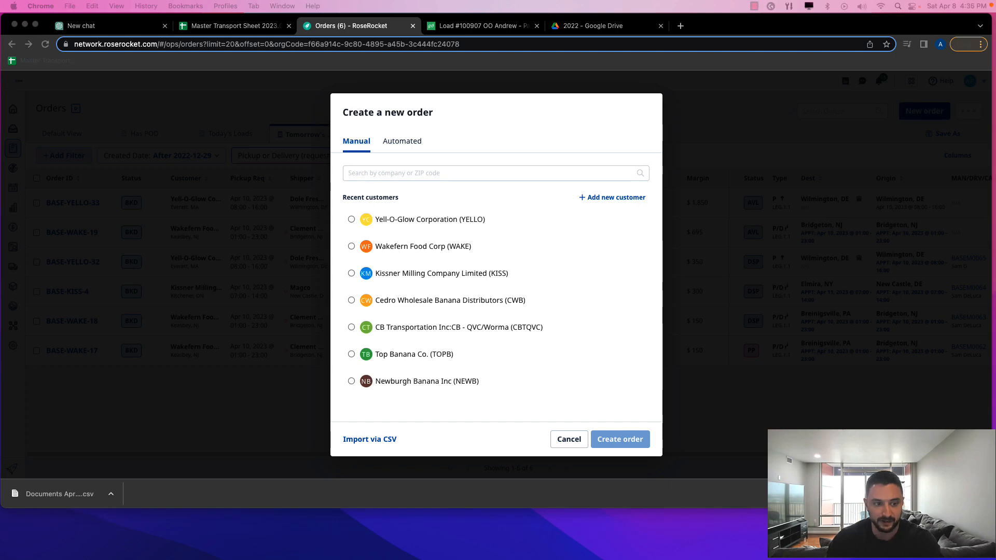
{"action": "left_click_drag", "start_coordinate": [473, 93], "coordinate": [372, 27]}
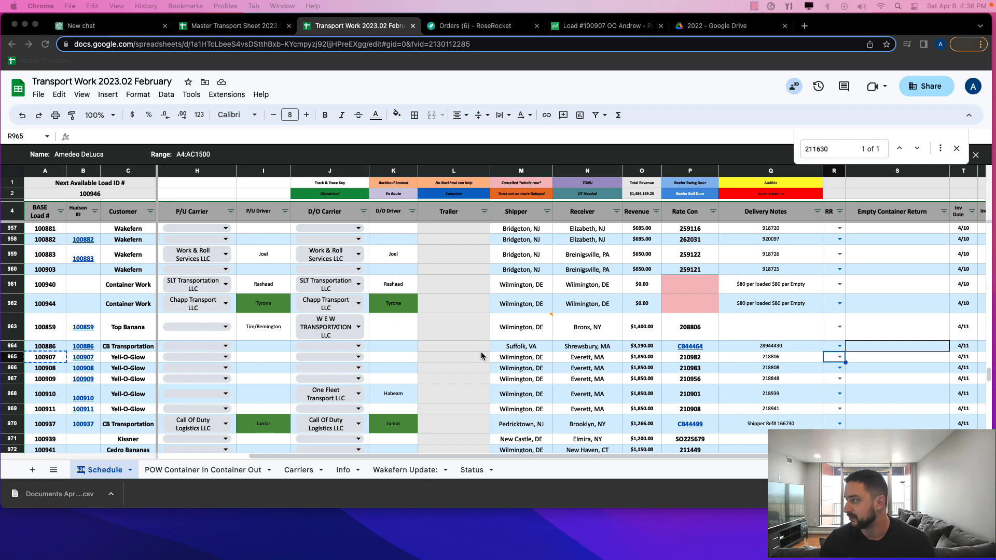
Set load 100907's RR cell (R965) to AD, then go back to the Rose Rocket tab
{"action": "double_click", "coordinate": [834, 357]}
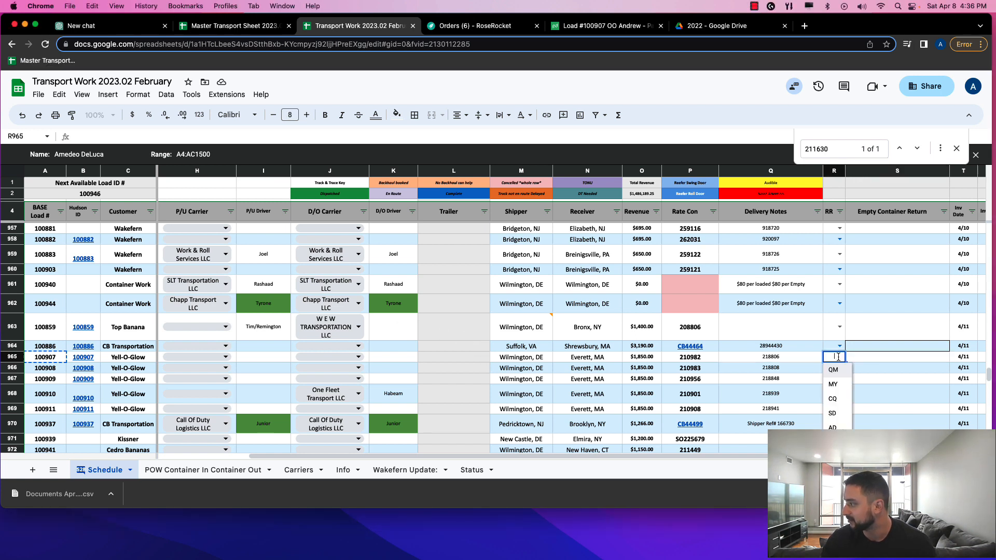
{"action": "left_click", "coordinate": [833, 427]}
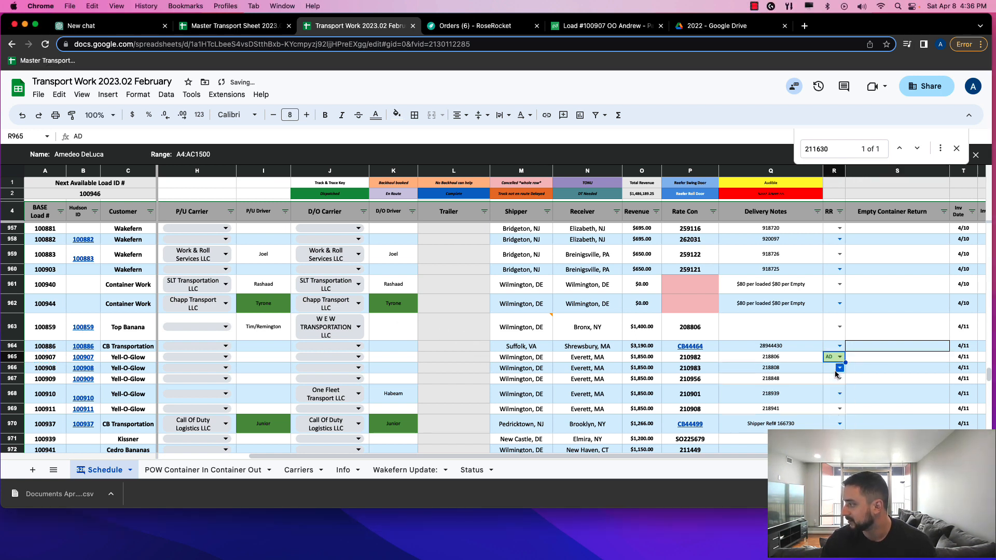
{"action": "key", "text": "Left"}
{"action": "key", "text": "Left"}
{"action": "key", "text": "Left"}
{"action": "key", "text": "Left"}
{"action": "key", "text": "Left"}
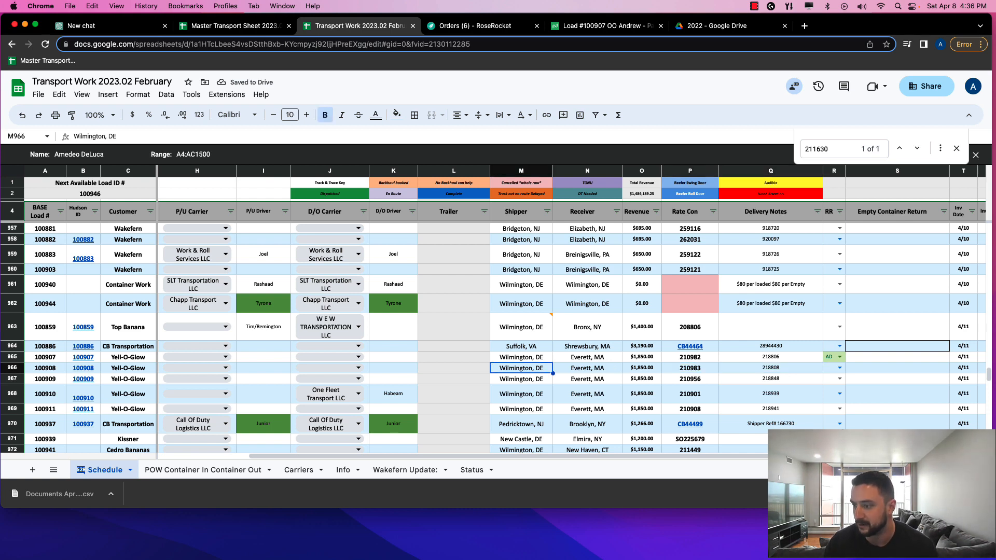
{"action": "key", "text": "Left"}
{"action": "key", "text": "Left"}
{"action": "key", "text": "Left"}
{"action": "key", "text": "Left"}
{"action": "key", "text": "Left"}
{"action": "key", "text": "Left"}
{"action": "key", "text": "Left"}
{"action": "key", "text": "Left"}
{"action": "key", "text": "Left"}
{"action": "key", "text": "Left"}
{"action": "key", "text": "Left"}
{"action": "key", "text": "Left"}
{"action": "key", "text": "Right"}
{"action": "key", "text": "Right"}
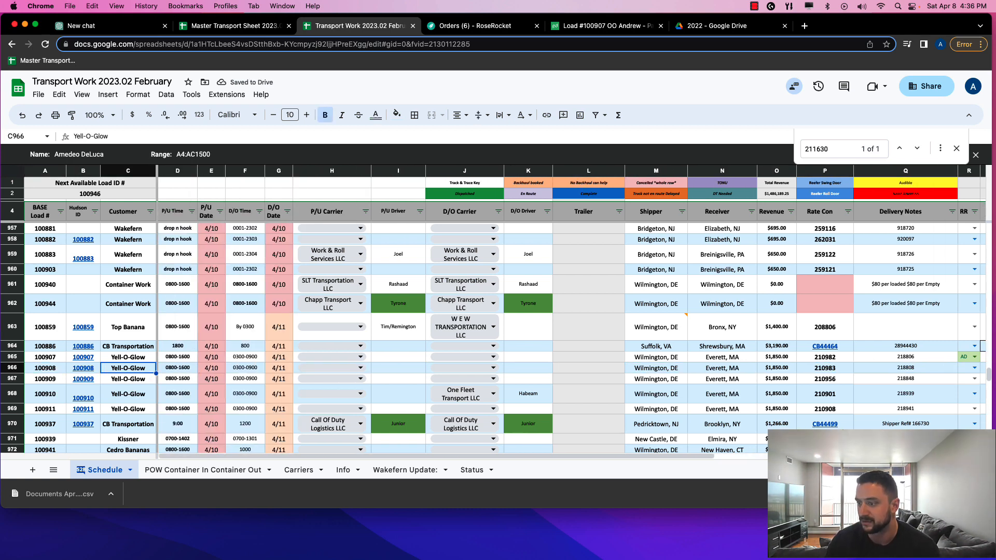
{"action": "key", "text": "Left"}
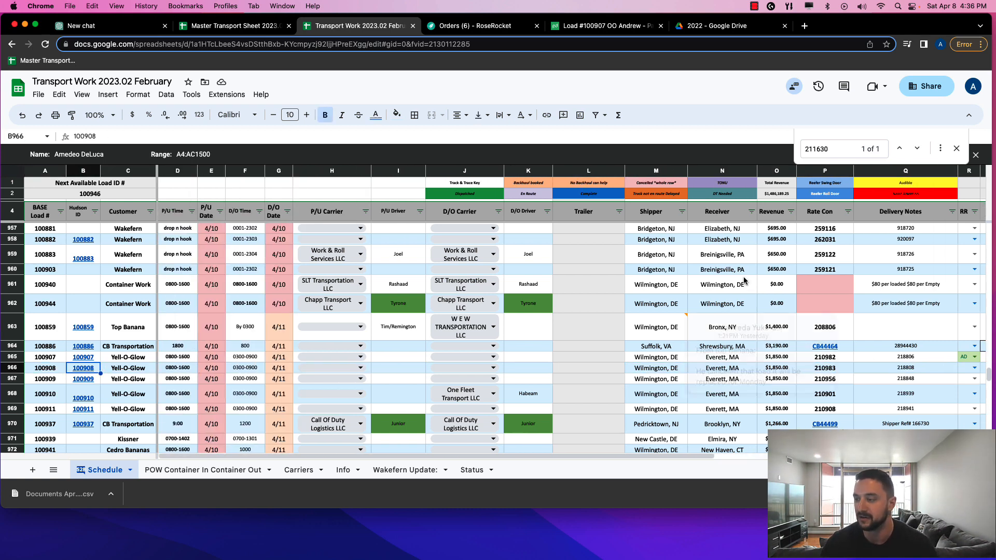
{"action": "left_click", "coordinate": [488, 25]}
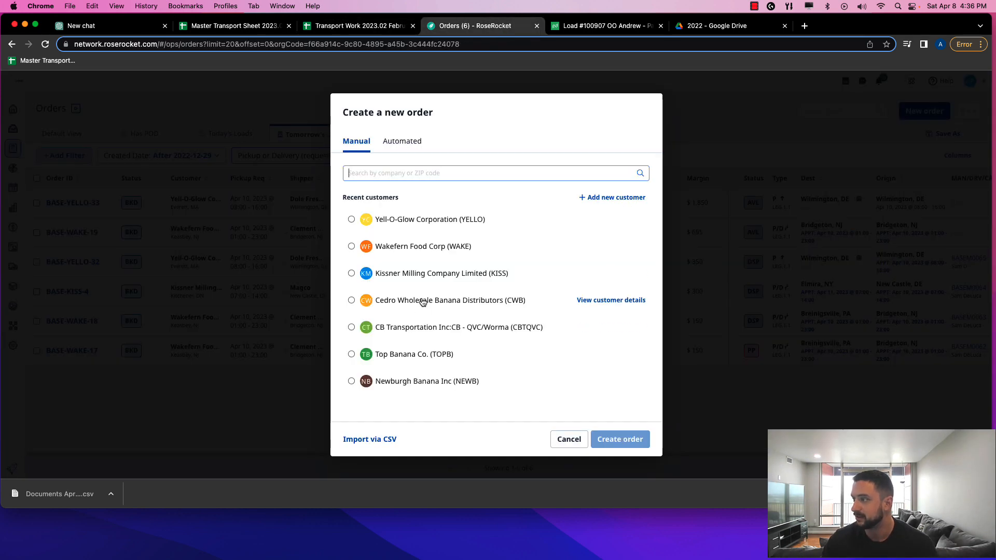
Create order BASE-YELLO-34 with Yell-O-Glow Corporation as the customer
{"action": "left_click", "coordinate": [393, 221]}
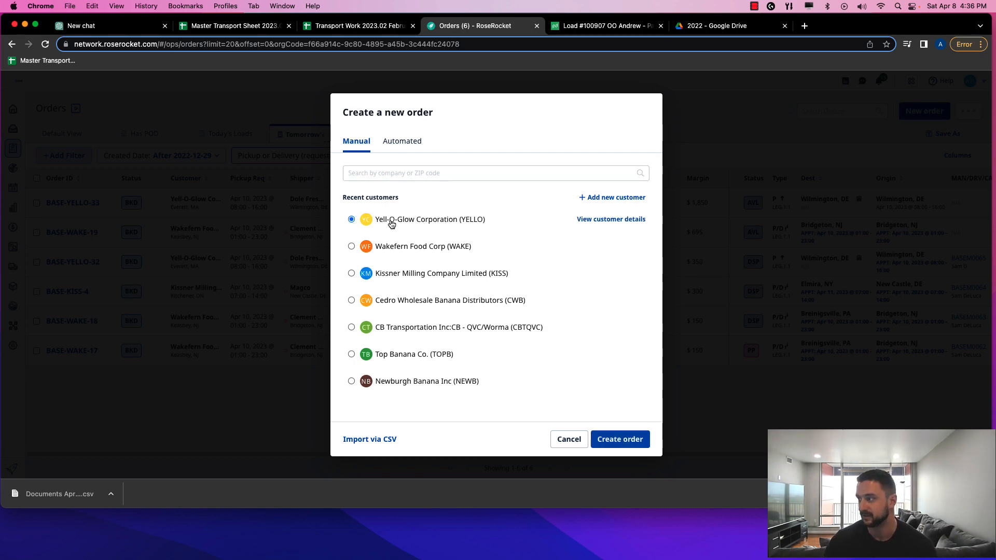
{"action": "left_click", "coordinate": [621, 441]}
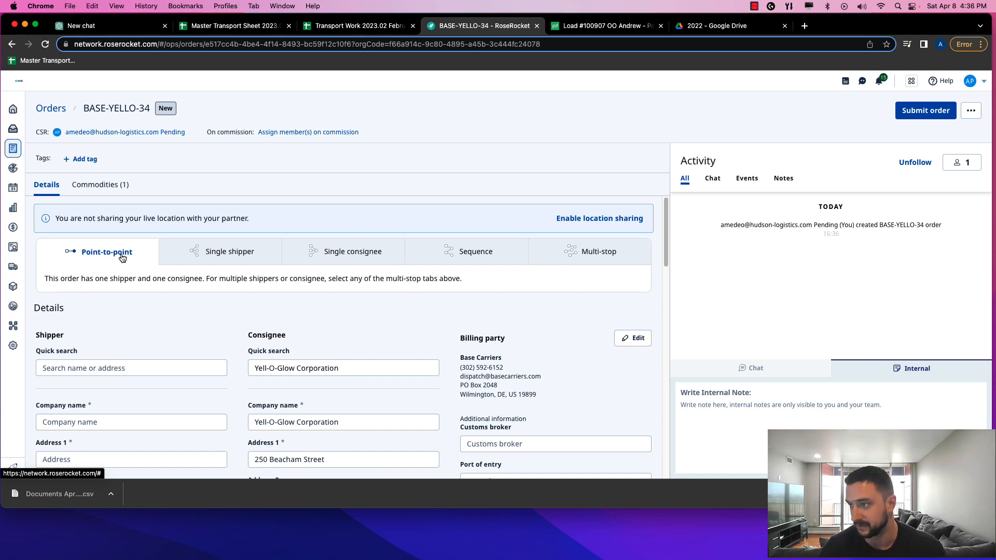
Search 'Dole' and pick Dole Fresh Fruit Co as the order's shipper
{"action": "scroll", "coordinate": [121, 254], "scroll_direction": "down", "scroll_amount": 4}
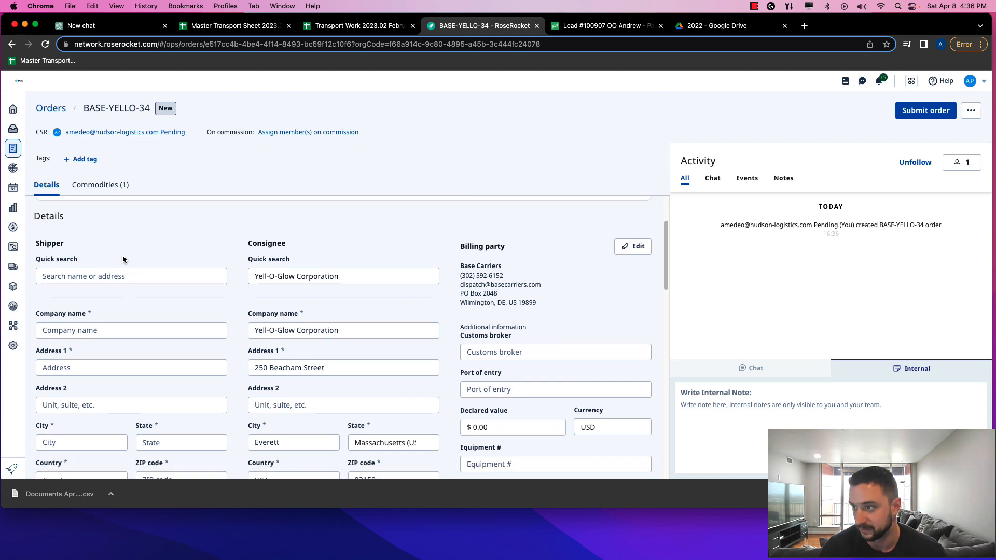
{"action": "left_click", "coordinate": [120, 276]}
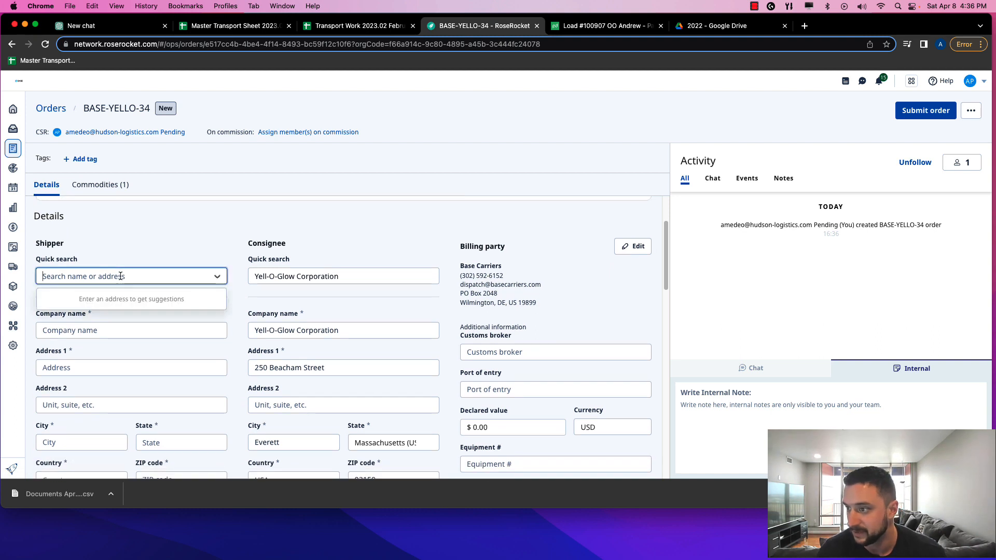
{"action": "left_click", "coordinate": [83, 276]}
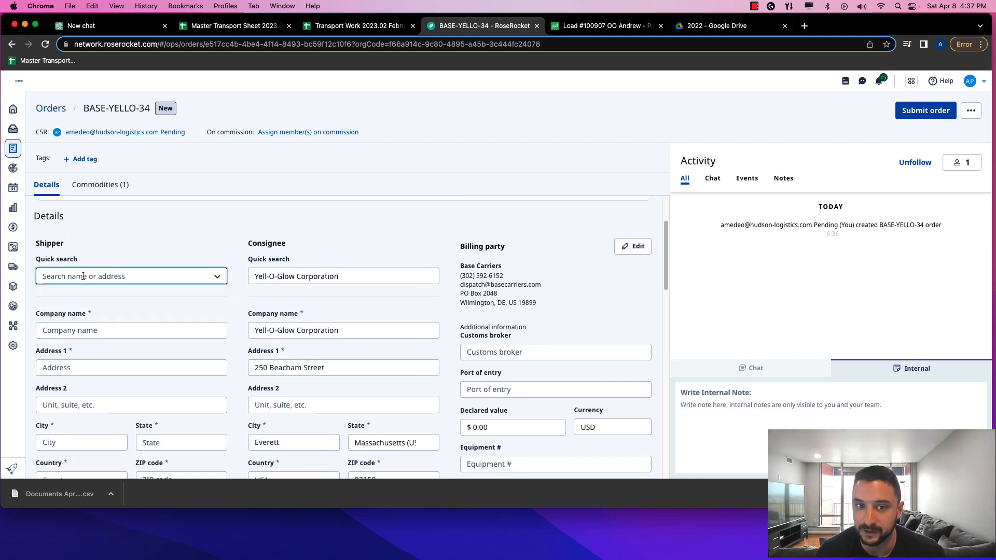
{"action": "left_click", "coordinate": [83, 276]}
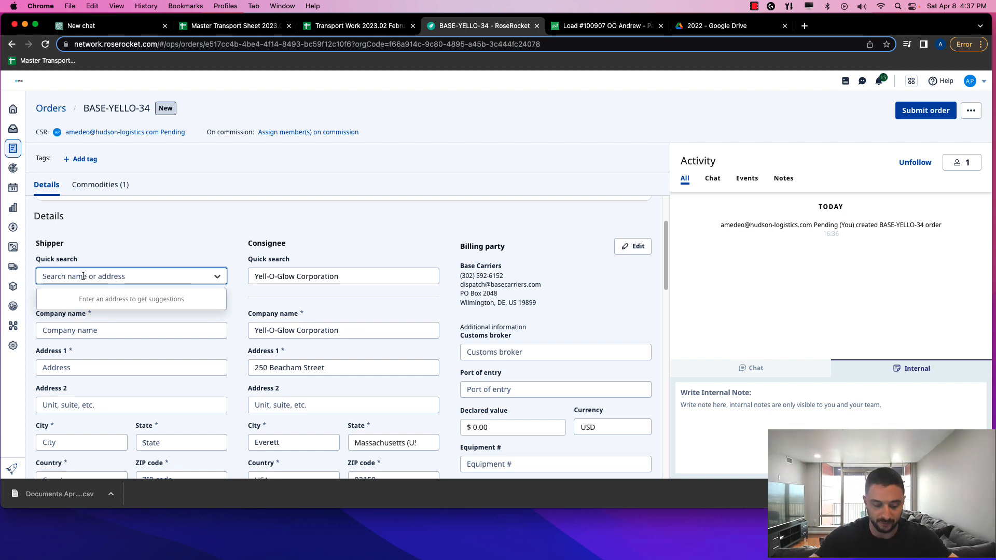
{"action": "type", "text": "Dole"}
{"action": "left_click", "coordinate": [102, 303]}
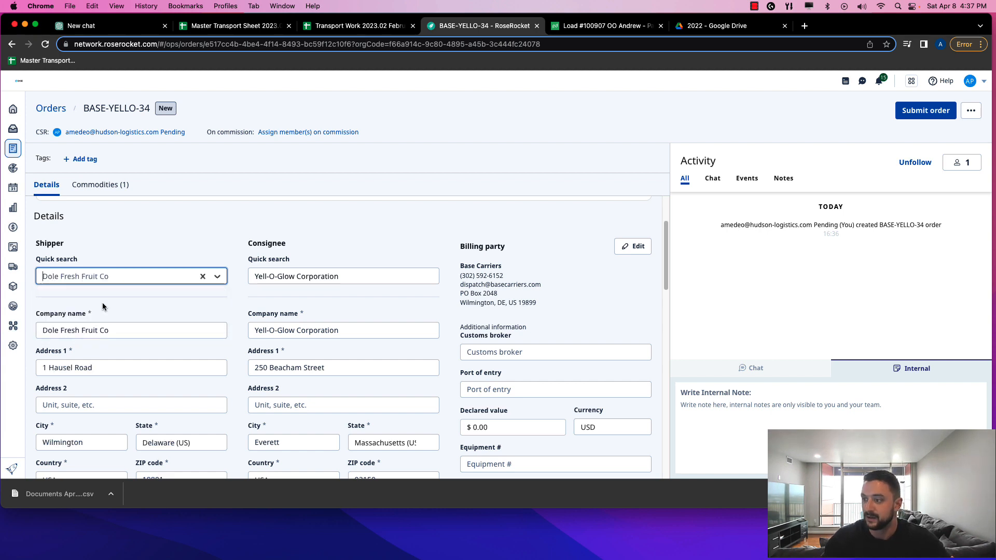
Move down the order form to the Shipper notes field
{"action": "scroll", "coordinate": [152, 292], "scroll_direction": "down", "scroll_amount": 2}
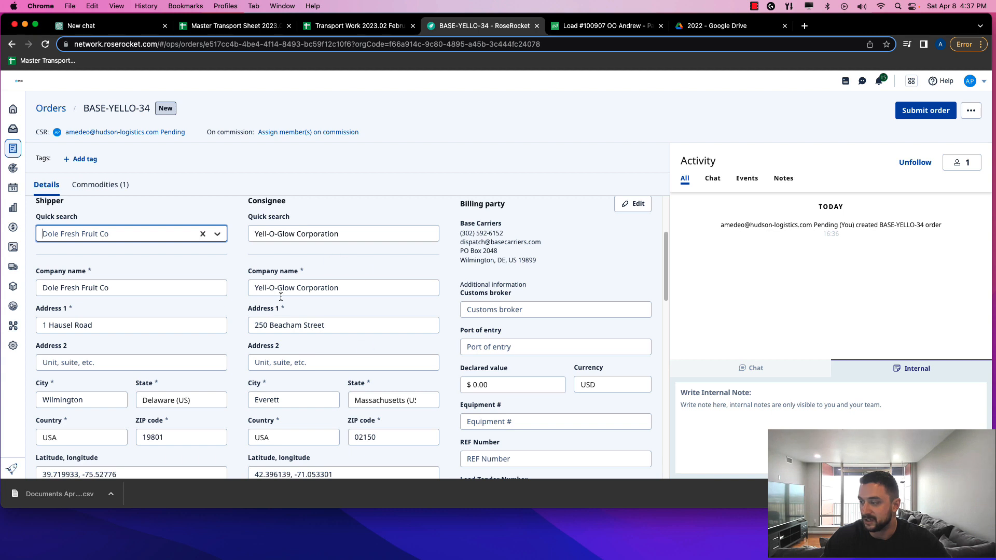
{"action": "scroll", "coordinate": [278, 296], "scroll_direction": "down", "scroll_amount": 3}
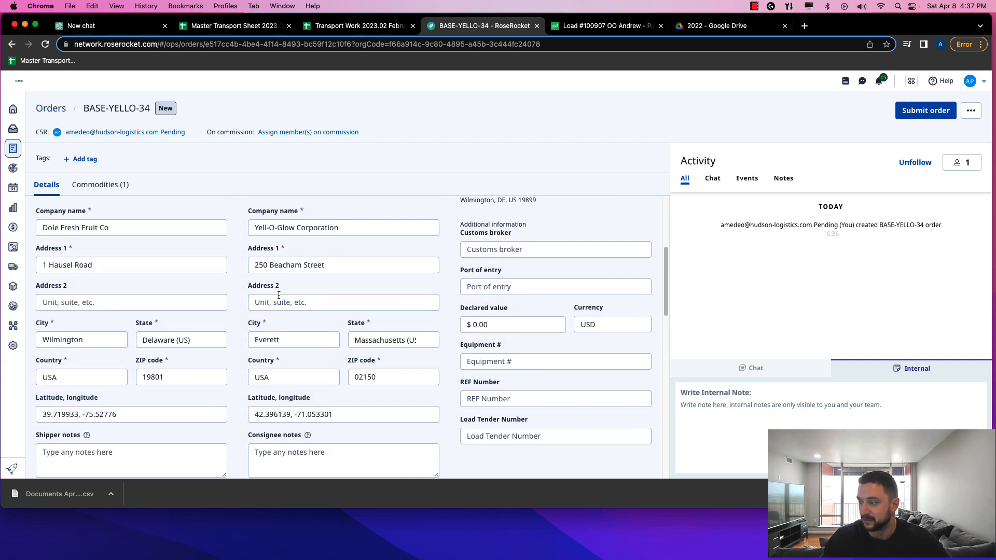
{"action": "scroll", "coordinate": [278, 329], "scroll_direction": "down", "scroll_amount": 3}
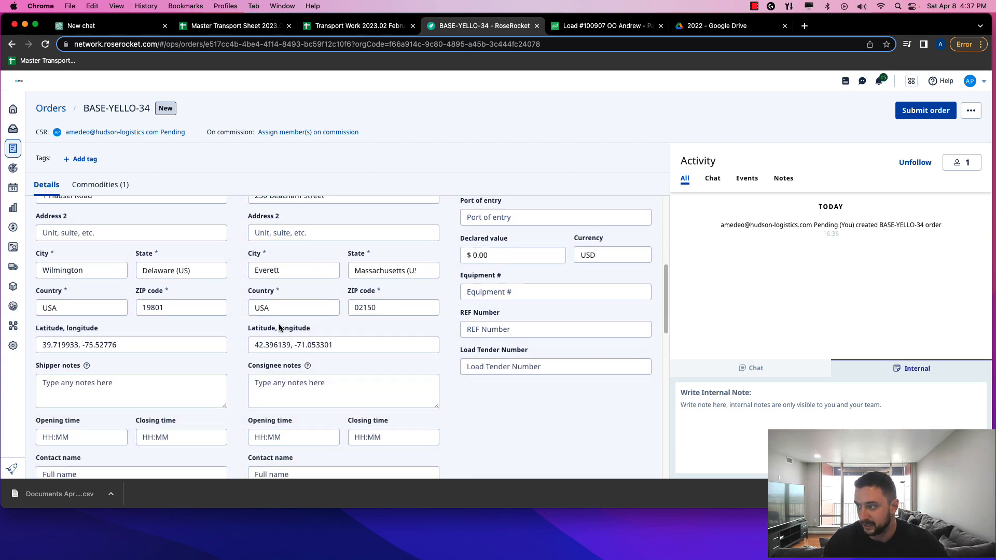
{"action": "scroll", "coordinate": [129, 303], "scroll_direction": "down", "scroll_amount": 1}
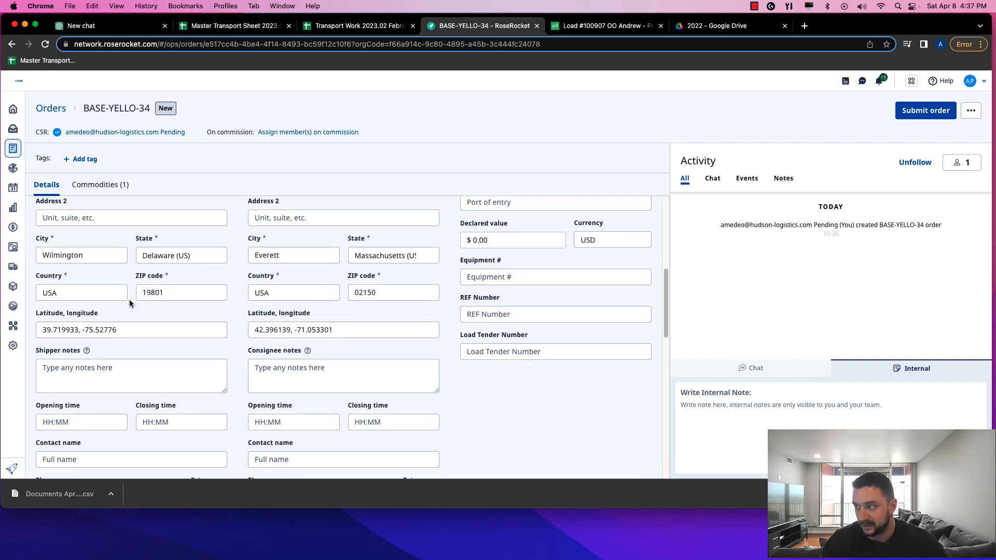
{"action": "scroll", "coordinate": [130, 303], "scroll_direction": "down", "scroll_amount": 2}
{"action": "scroll", "coordinate": [129, 303], "scroll_direction": "down", "scroll_amount": 1}
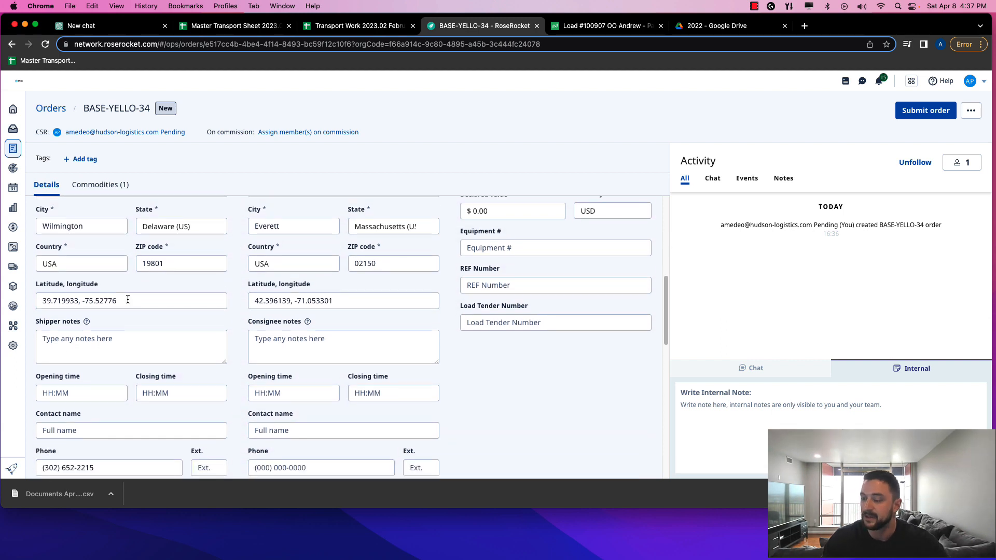
{"action": "left_click", "coordinate": [114, 339]}
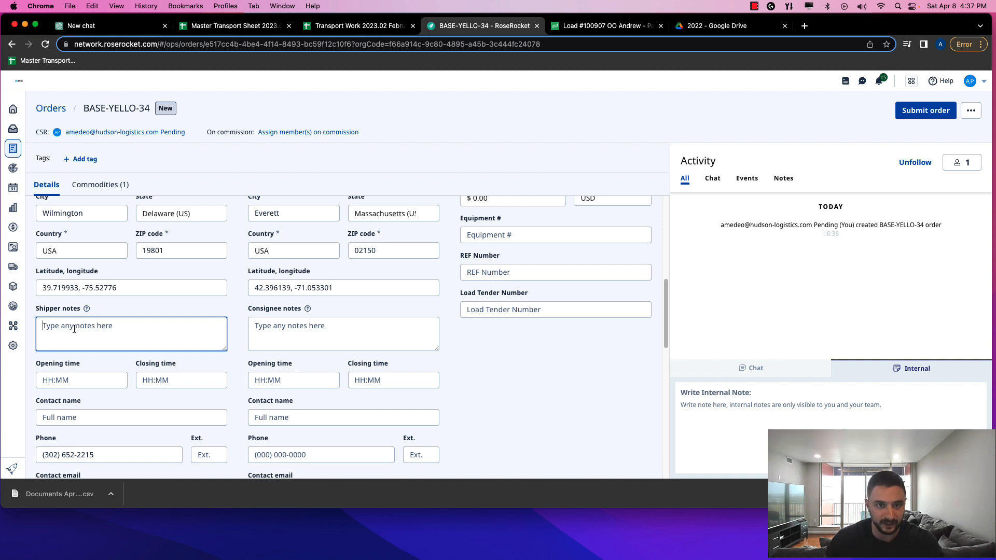
Set the shipper's hours to open at 08:00 and close at 17:00
{"action": "scroll", "coordinate": [75, 329], "scroll_direction": "down", "scroll_amount": 3}
{"action": "left_click", "coordinate": [81, 315]}
{"action": "left_click", "coordinate": [163, 313]}
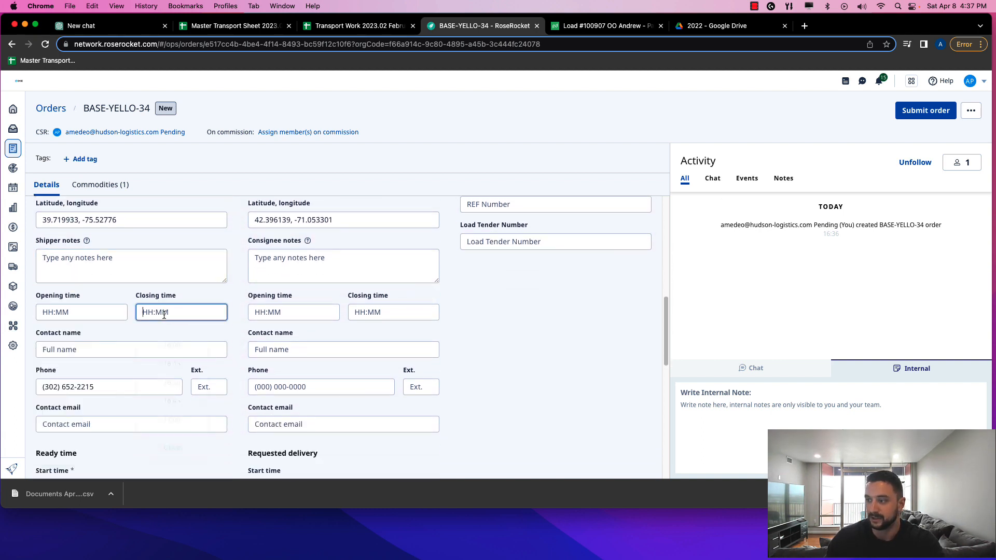
{"action": "left_click", "coordinate": [88, 316]}
{"action": "scroll", "coordinate": [72, 358], "scroll_direction": "up", "scroll_amount": 10}
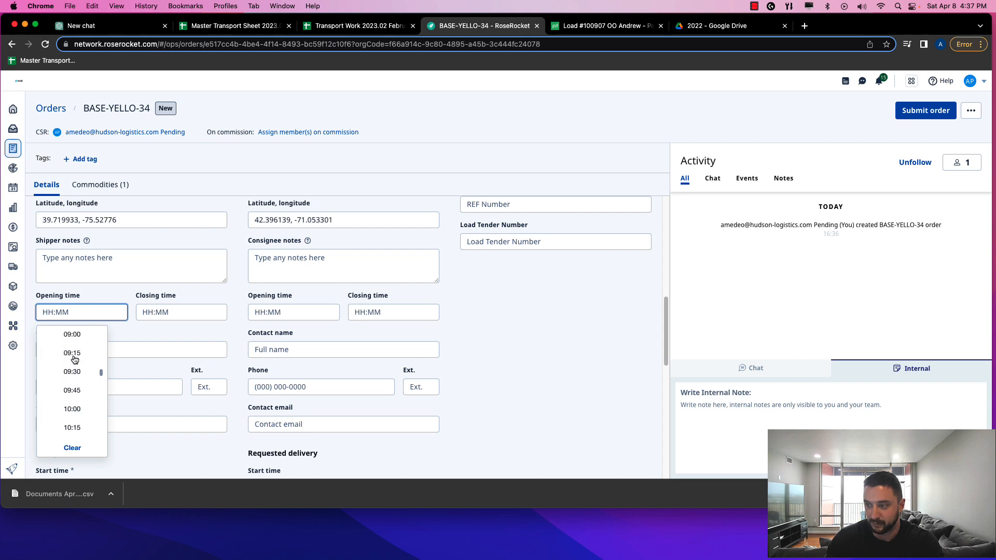
{"action": "left_click", "coordinate": [72, 344]}
{"action": "left_click", "coordinate": [174, 312]}
{"action": "scroll", "coordinate": [173, 343], "scroll_direction": "down", "scroll_amount": 2}
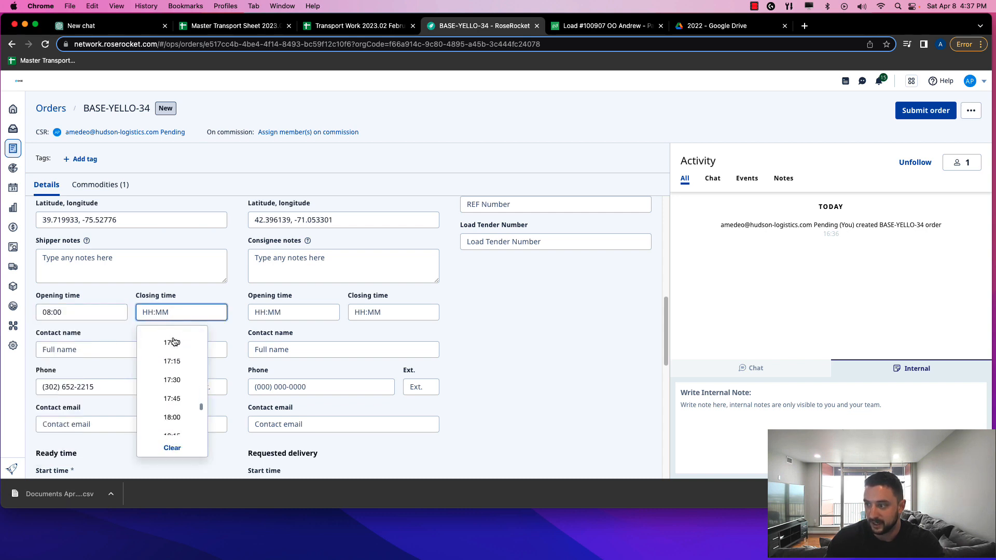
{"action": "scroll", "coordinate": [175, 355], "scroll_direction": "up", "scroll_amount": 2}
{"action": "left_click", "coordinate": [178, 357]}
{"action": "left_click", "coordinate": [174, 311]}
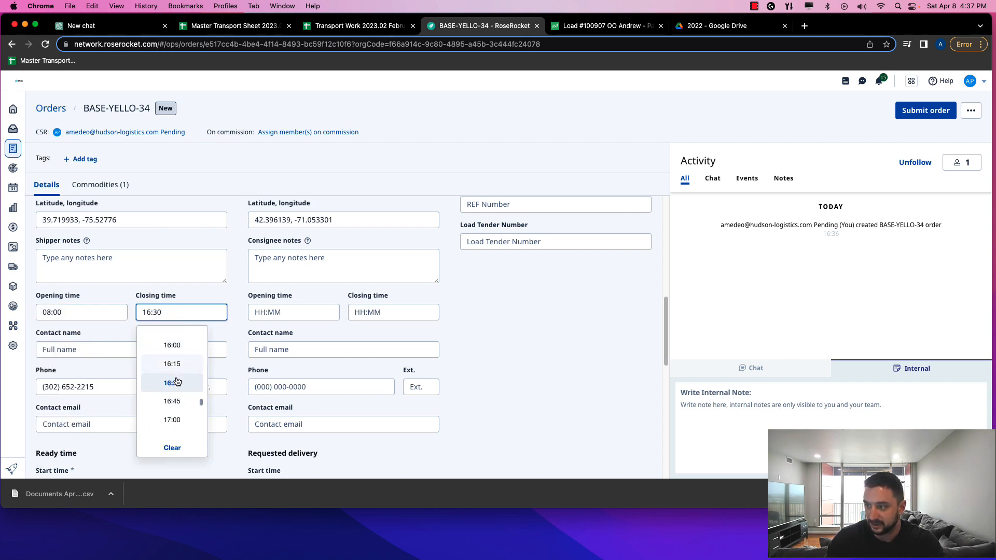
{"action": "left_click", "coordinate": [176, 420]}
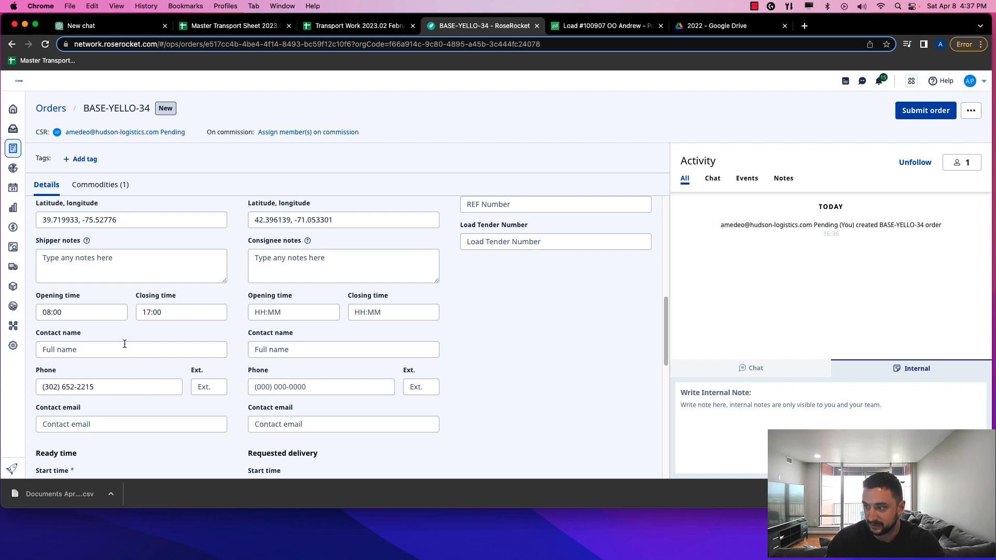
Set the ready start to April 10, 2023 at 08:00
{"action": "left_click", "coordinate": [83, 351]}
{"action": "scroll", "coordinate": [88, 348], "scroll_direction": "down", "scroll_amount": 3}
{"action": "left_click", "coordinate": [86, 336]}
{"action": "scroll", "coordinate": [77, 348], "scroll_direction": "down", "scroll_amount": 2}
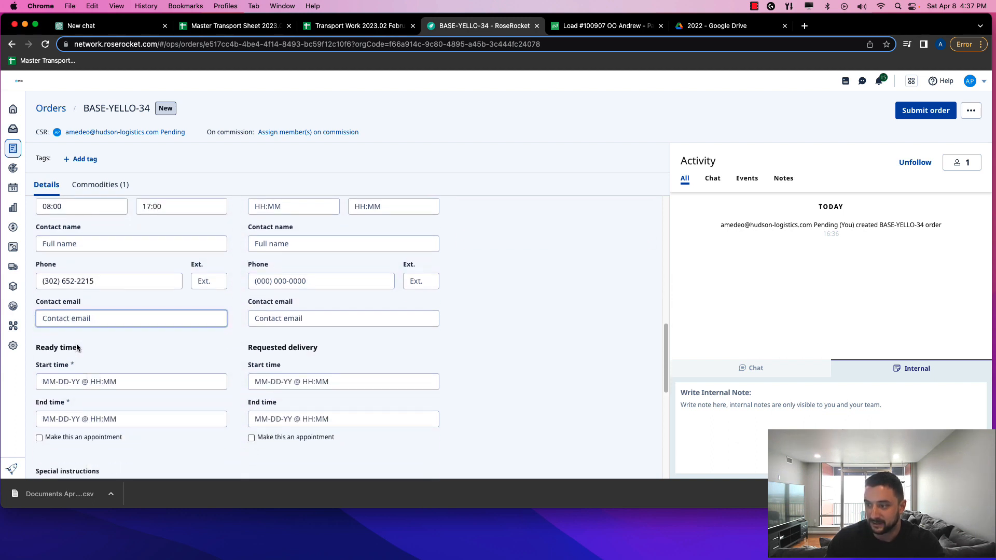
{"action": "left_click", "coordinate": [79, 375]}
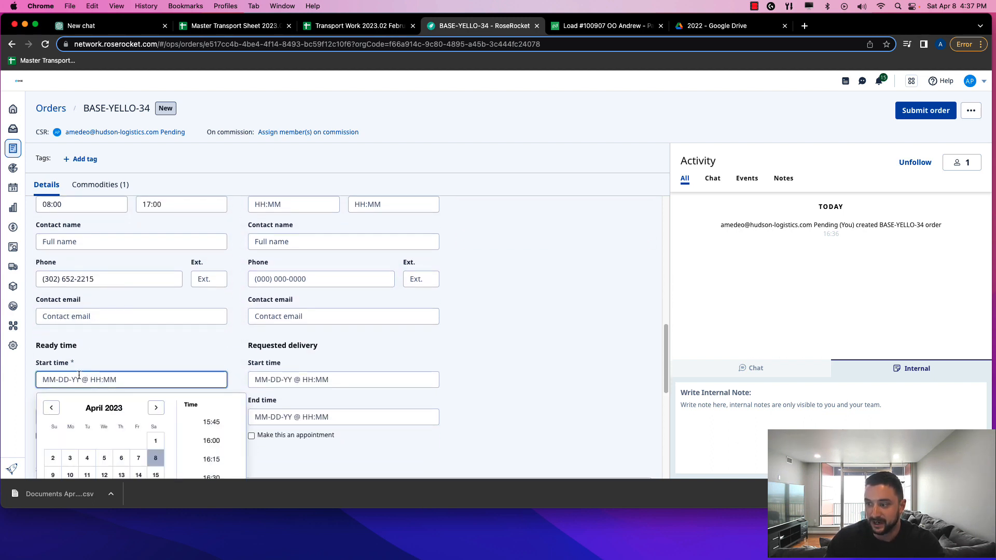
{"action": "scroll", "coordinate": [78, 375], "scroll_direction": "down", "scroll_amount": 5}
{"action": "scroll", "coordinate": [72, 358], "scroll_direction": "up", "scroll_amount": 5}
{"action": "left_click", "coordinate": [70, 358]}
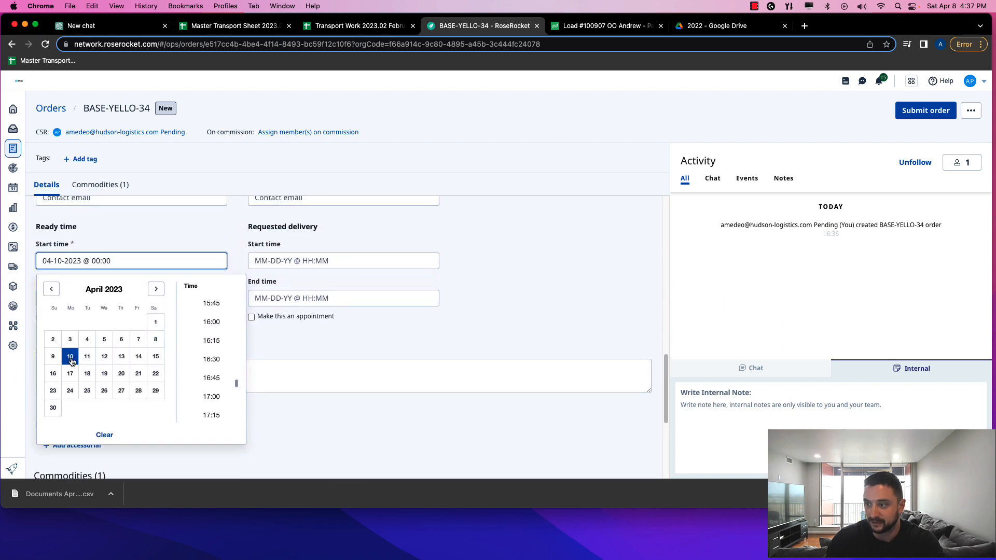
{"action": "scroll", "coordinate": [210, 335], "scroll_direction": "up", "scroll_amount": 6}
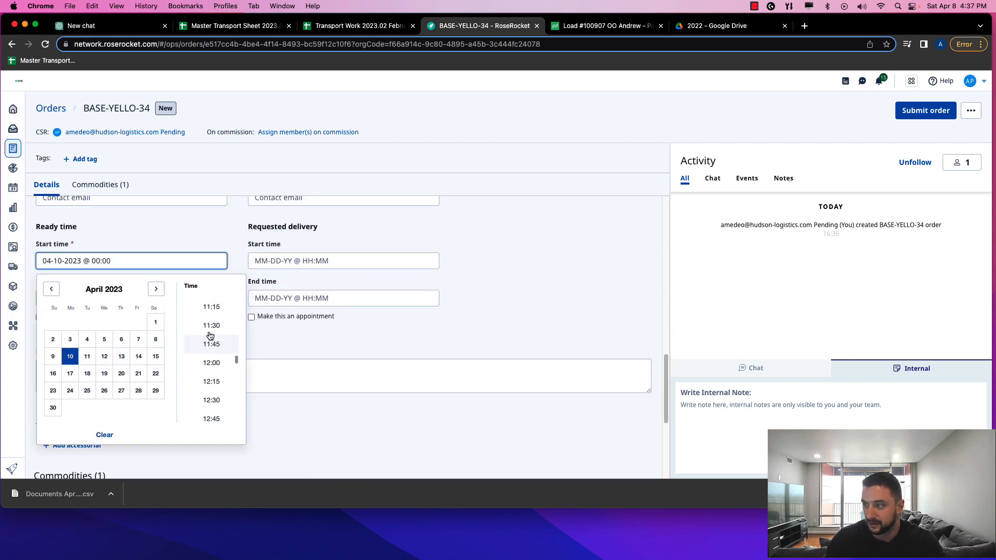
{"action": "scroll", "coordinate": [211, 336], "scroll_direction": "up", "scroll_amount": 8}
{"action": "left_click", "coordinate": [211, 337]}
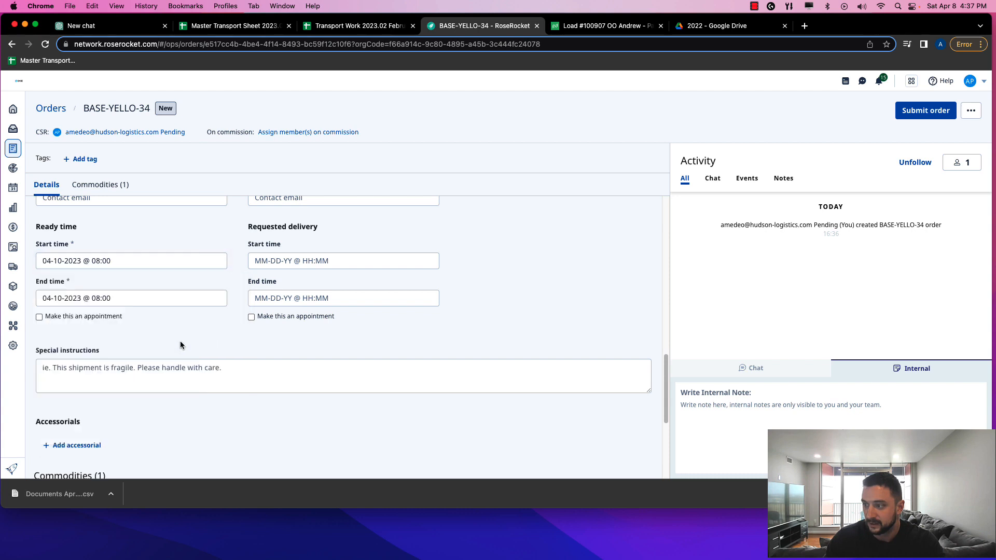
Set the ready end time to 17:00
{"action": "left_click", "coordinate": [77, 297]}
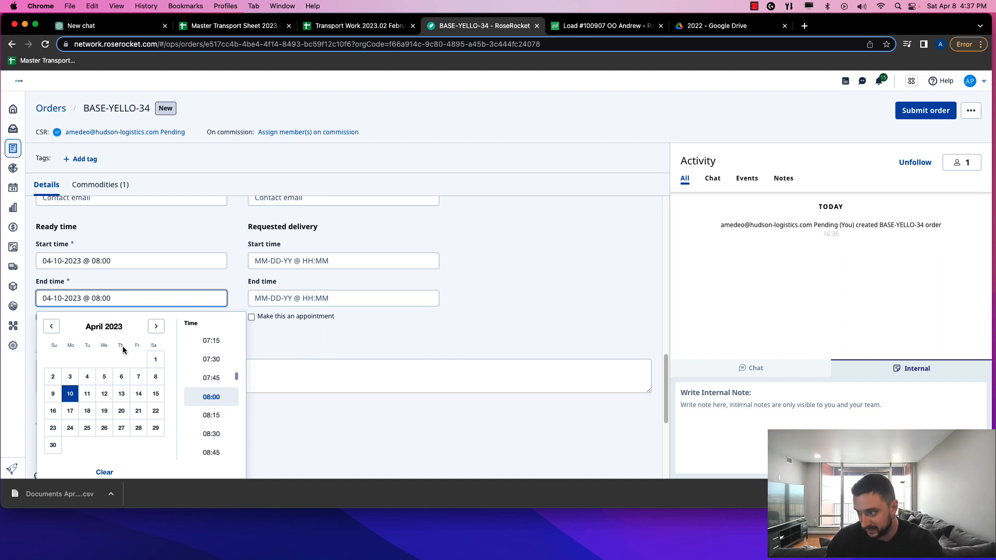
{"action": "scroll", "coordinate": [210, 397], "scroll_direction": "down", "scroll_amount": 15}
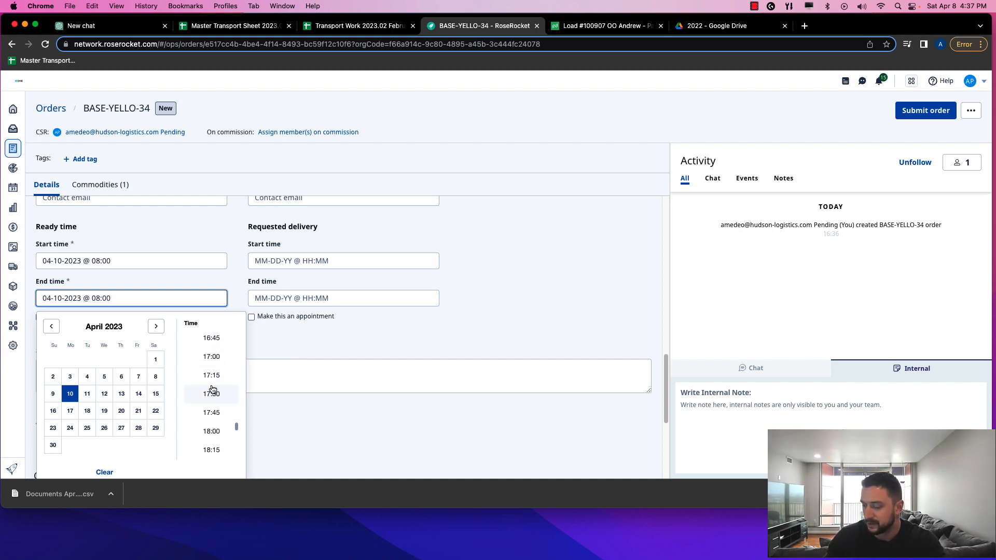
{"action": "left_click", "coordinate": [212, 357]}
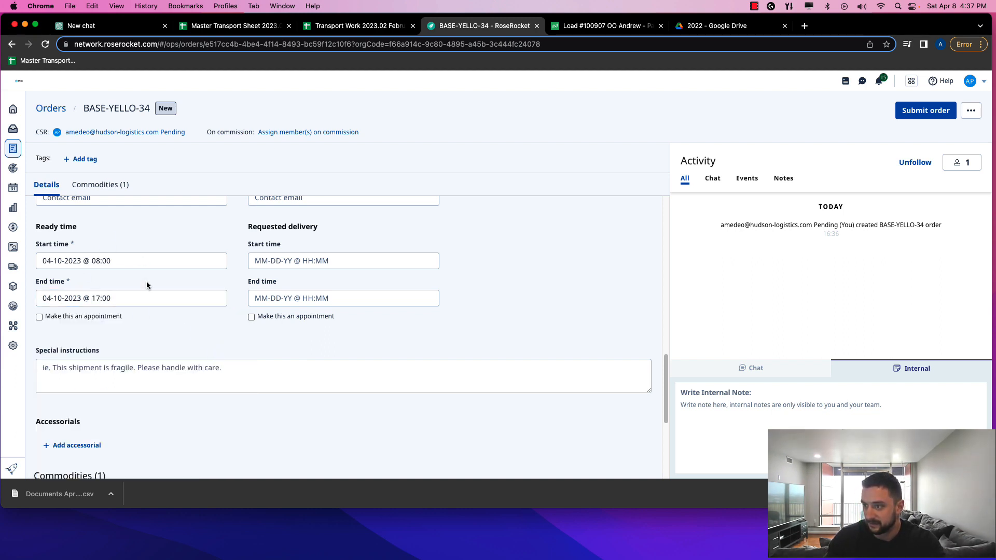
{"action": "scroll", "coordinate": [272, 276], "scroll_direction": "up", "scroll_amount": 5}
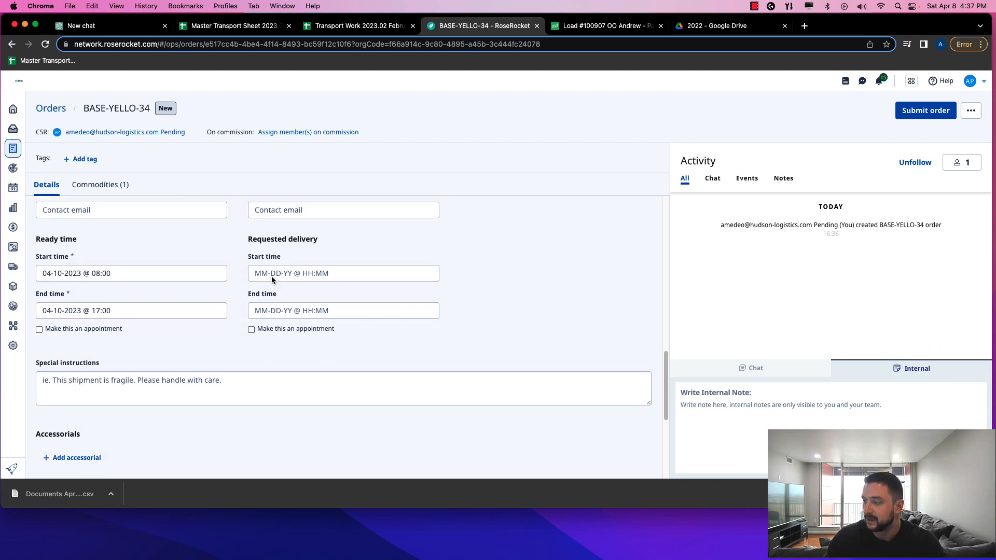
{"action": "scroll", "coordinate": [174, 322], "scroll_direction": "down", "scroll_amount": 4}
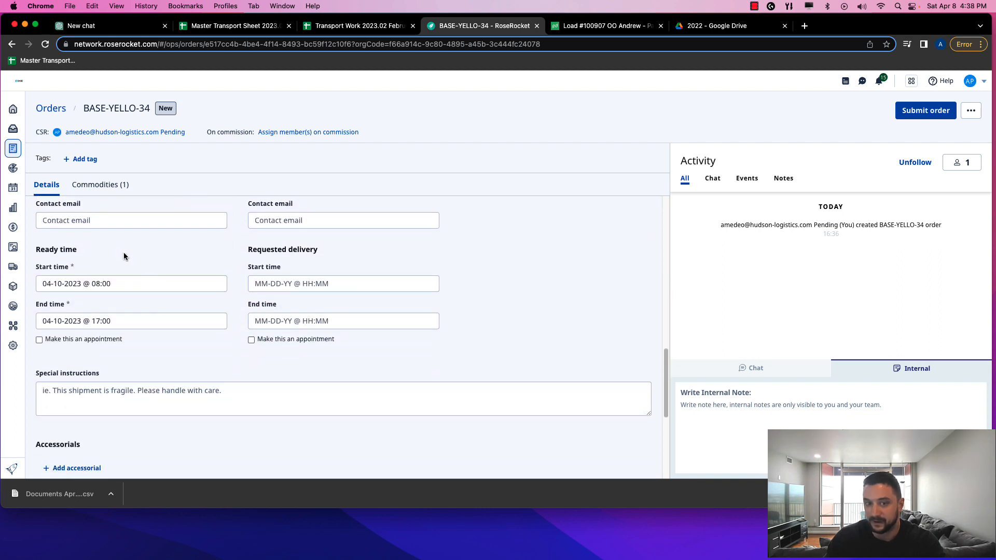
{"action": "scroll", "coordinate": [72, 300], "scroll_direction": "up", "scroll_amount": 7}
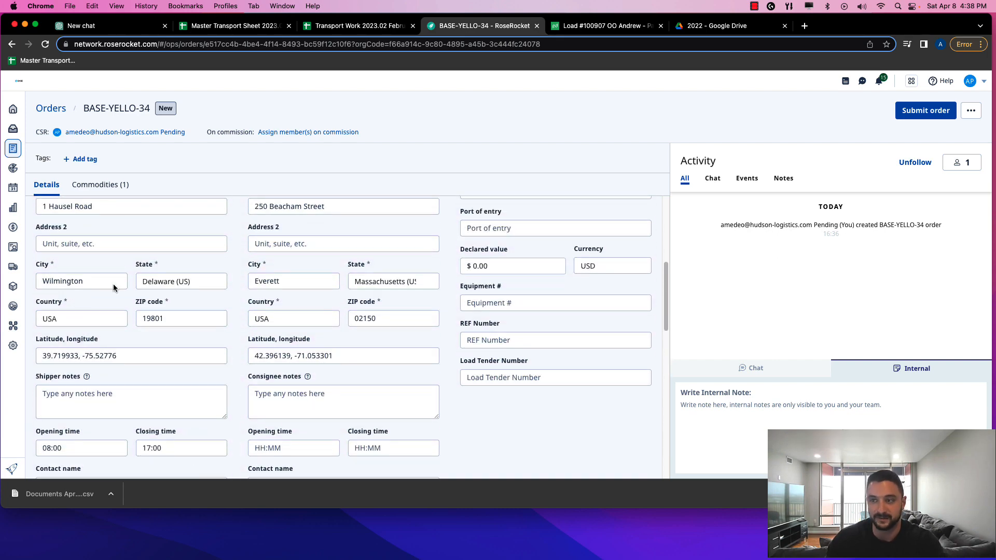
{"action": "scroll", "coordinate": [280, 249], "scroll_direction": "up", "scroll_amount": 4}
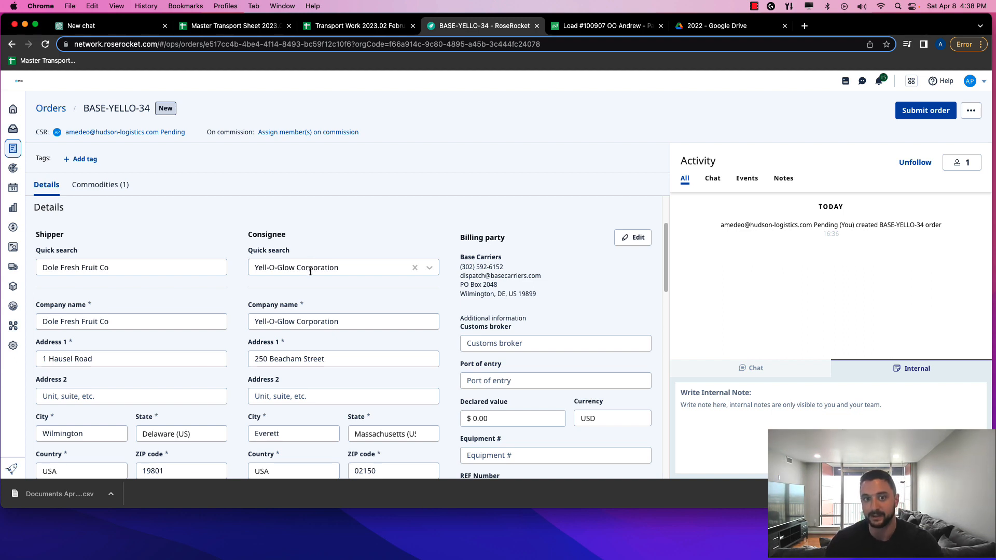
{"action": "scroll", "coordinate": [316, 280], "scroll_direction": "down", "scroll_amount": 3}
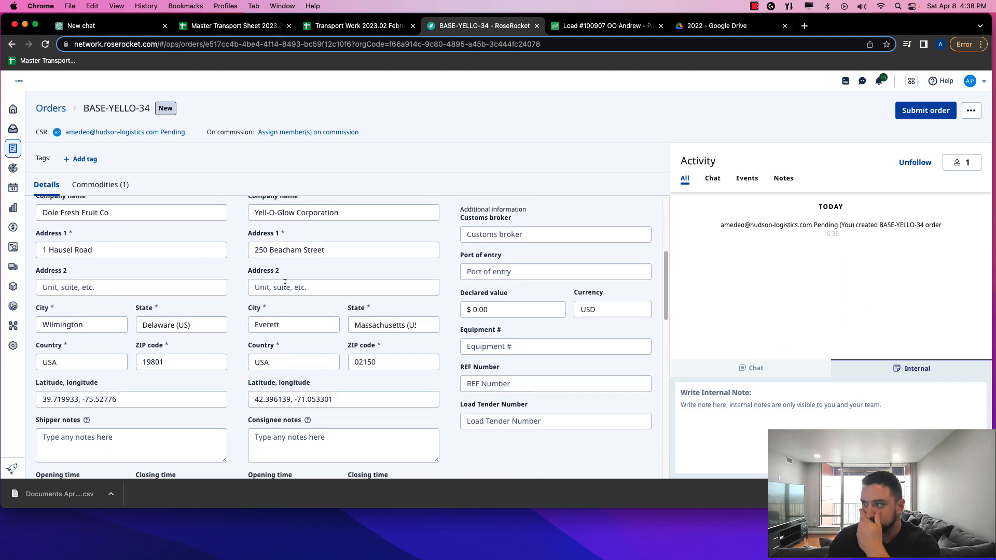
{"action": "scroll", "coordinate": [290, 262], "scroll_direction": "up", "scroll_amount": 1}
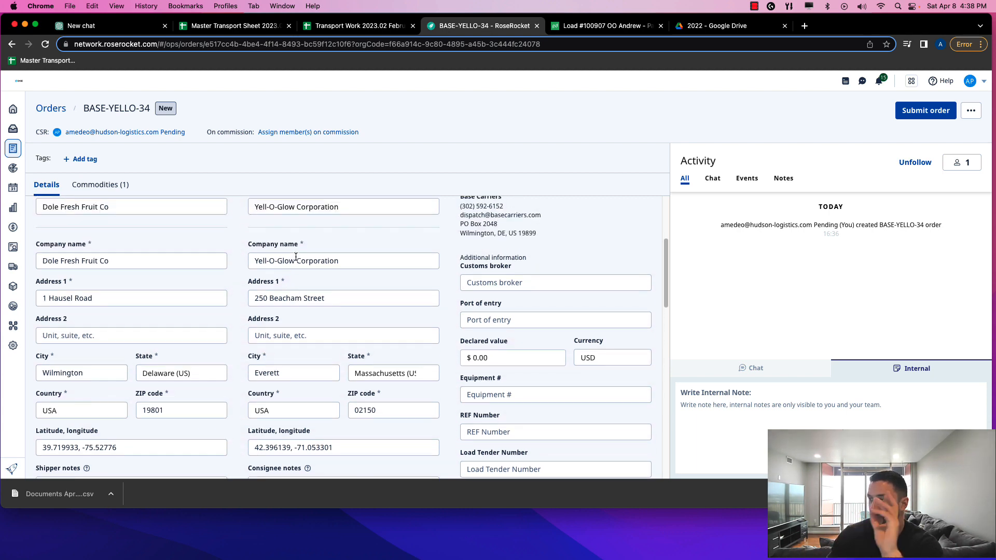
{"action": "scroll", "coordinate": [296, 285], "scroll_direction": "down", "scroll_amount": 2}
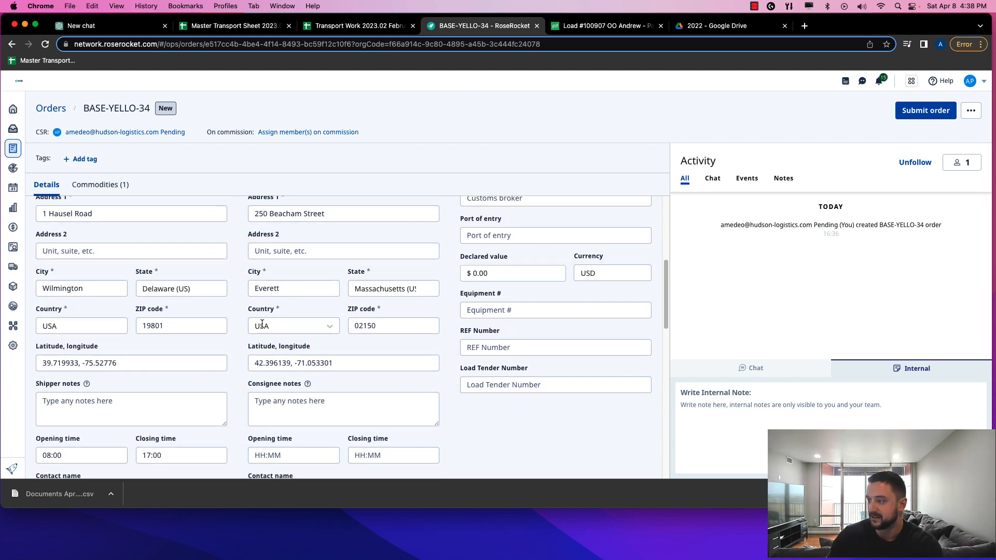
{"action": "scroll", "coordinate": [347, 325], "scroll_direction": "down", "scroll_amount": 1}
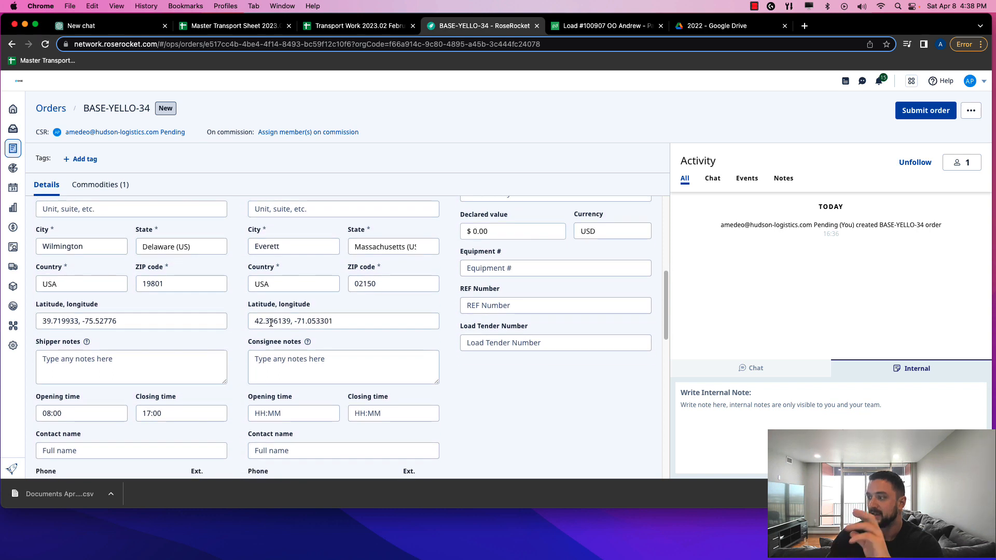
{"action": "scroll", "coordinate": [311, 322], "scroll_direction": "down", "scroll_amount": 1}
{"action": "left_click", "coordinate": [258, 318]}
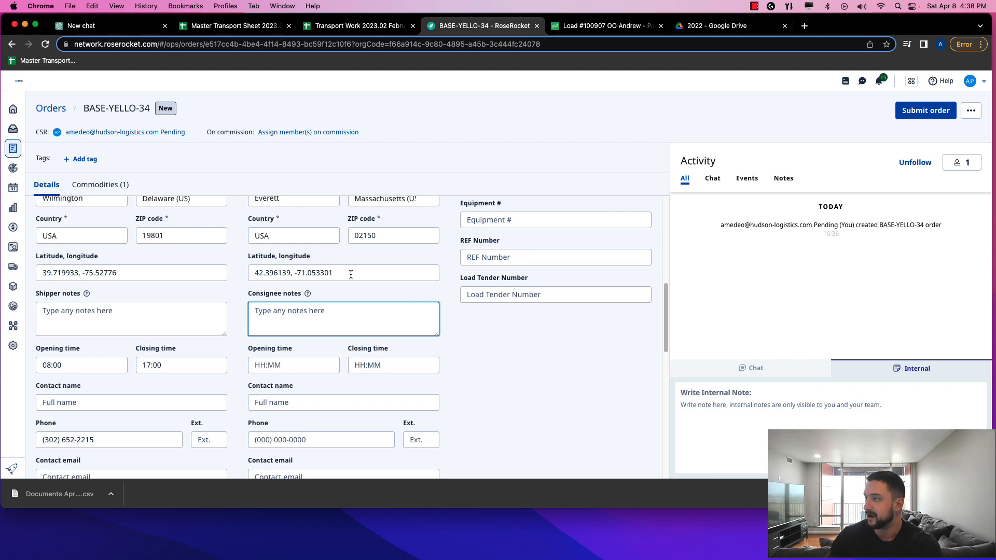
Paste the Load #100907 delivery directions from the PandaDoc confirmation into Consignee notes
{"action": "left_click", "coordinate": [596, 30]}
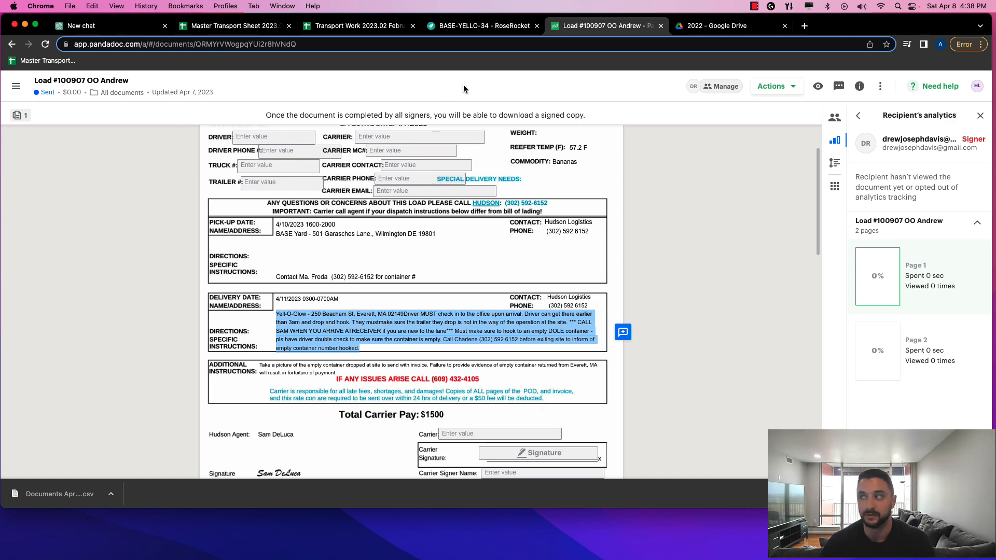
{"action": "left_click", "coordinate": [479, 33]}
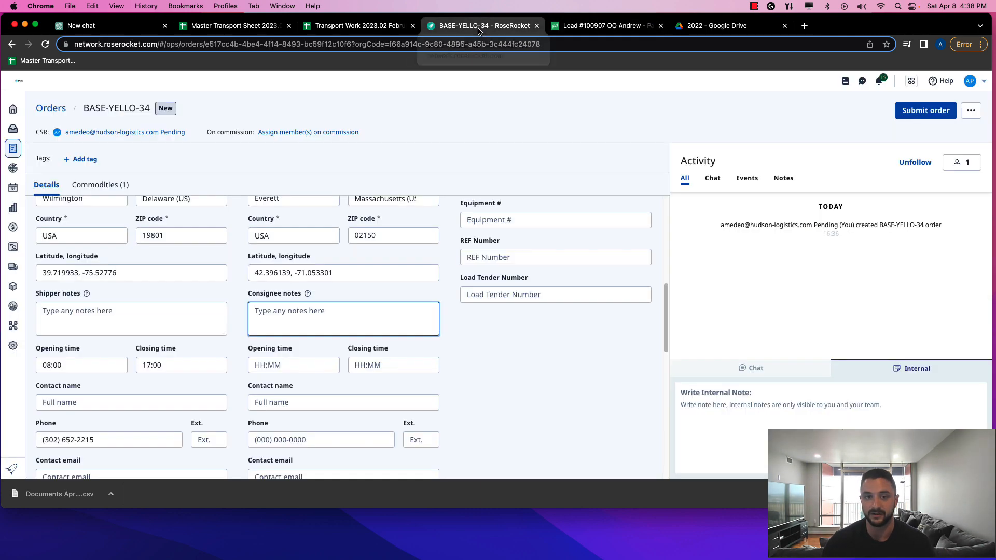
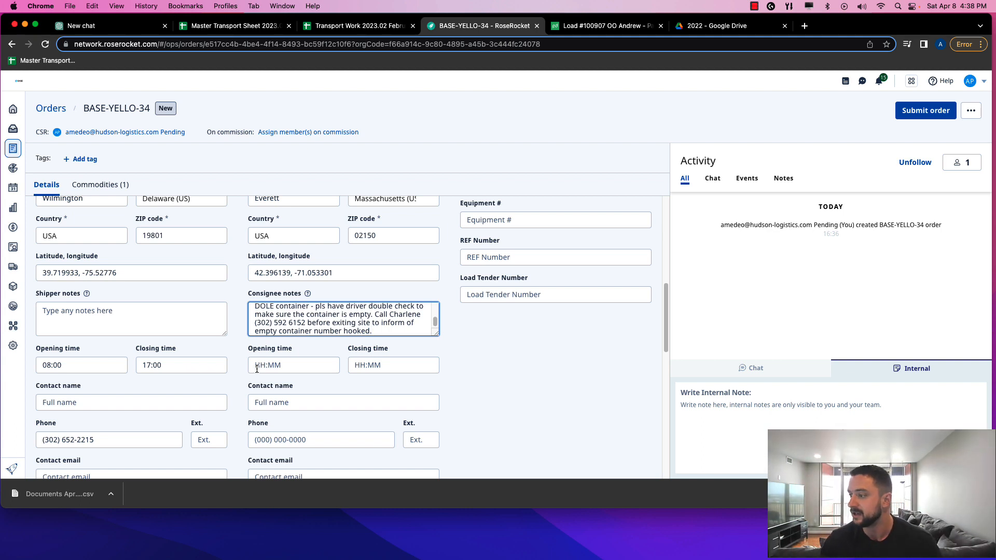
{"action": "scroll", "coordinate": [256, 369], "scroll_direction": "down", "scroll_amount": 5}
Set the consignee's hours to open at 03:00 and close at 09:00
{"action": "left_click", "coordinate": [279, 253]}
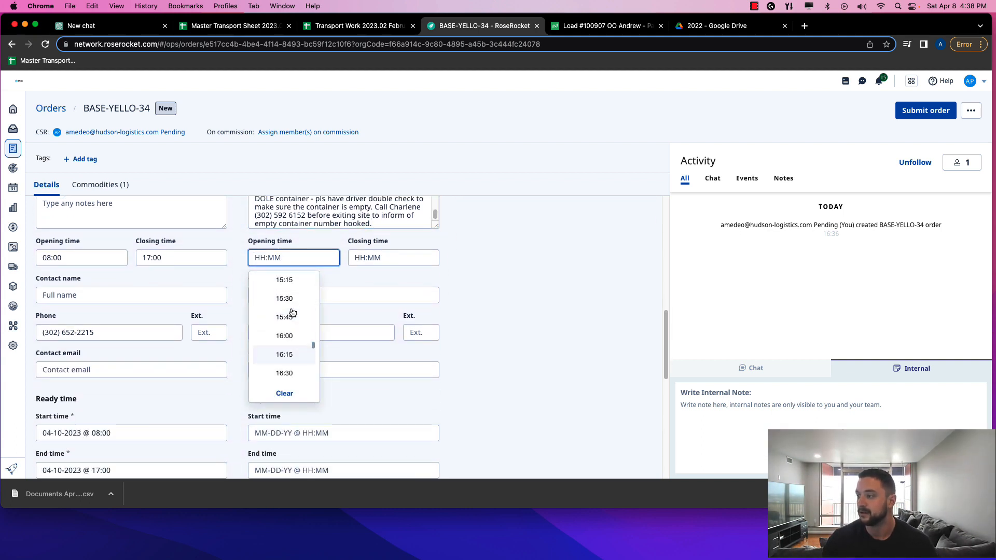
{"action": "scroll", "coordinate": [292, 311], "scroll_direction": "up", "scroll_amount": 12}
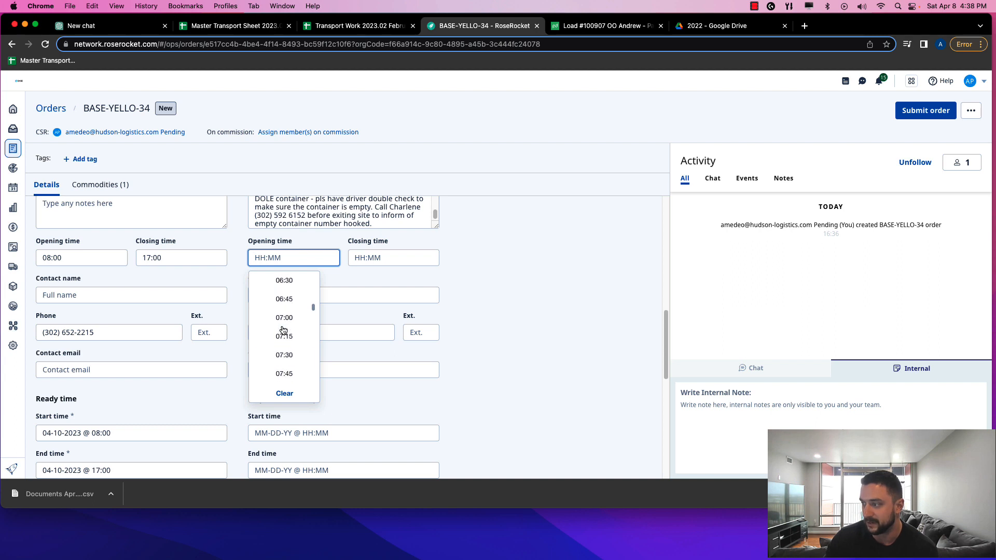
{"action": "scroll", "coordinate": [282, 330], "scroll_direction": "up", "scroll_amount": 4}
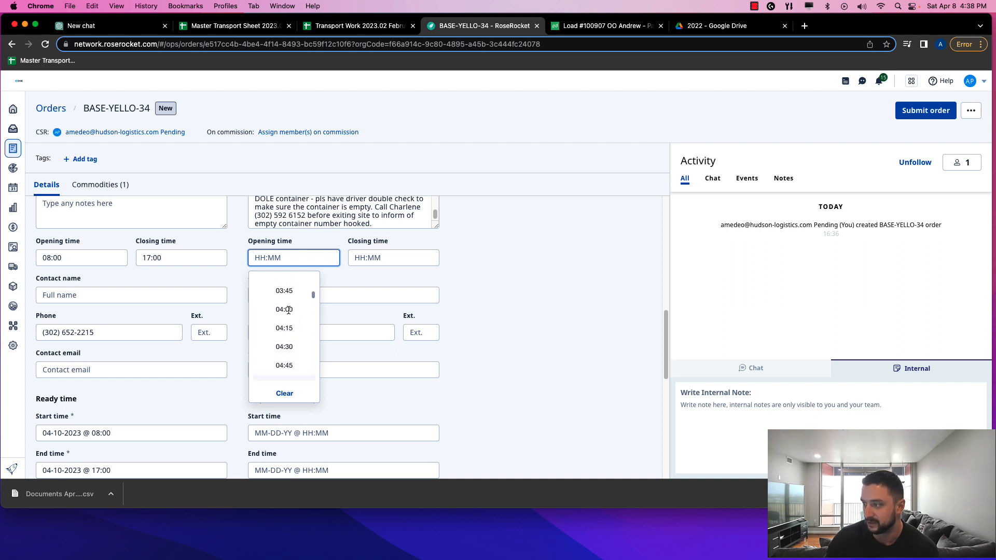
{"action": "scroll", "coordinate": [289, 310], "scroll_direction": "up", "scroll_amount": 2}
{"action": "left_click", "coordinate": [285, 310]}
{"action": "left_click", "coordinate": [369, 259]}
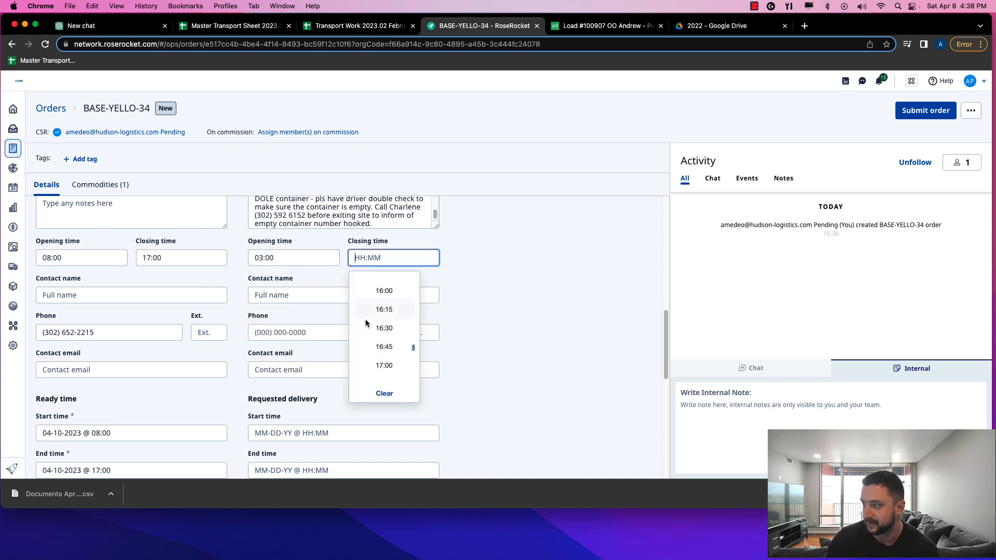
{"action": "scroll", "coordinate": [374, 319], "scroll_direction": "up", "scroll_amount": 10}
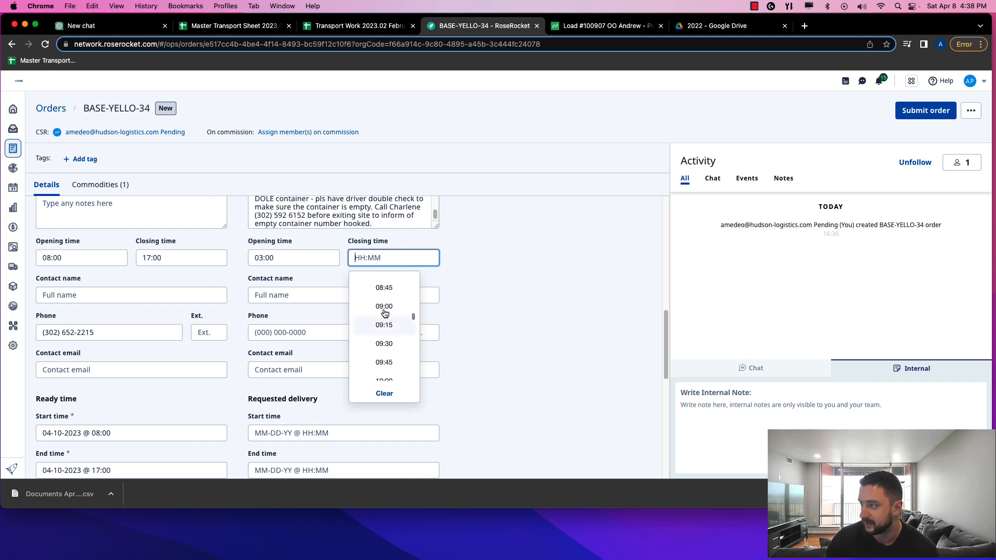
{"action": "left_click", "coordinate": [385, 311]}
Set the requested delivery start to April 11, 2023 at 03:00
{"action": "left_click", "coordinate": [327, 293]}
{"action": "left_click", "coordinate": [279, 311]}
{"action": "scroll", "coordinate": [282, 310], "scroll_direction": "down", "scroll_amount": 1}
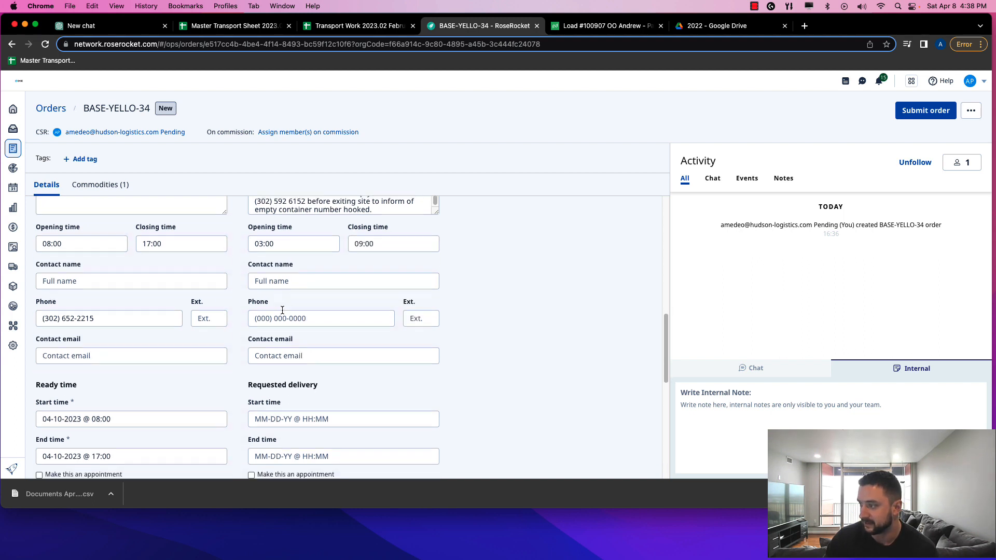
{"action": "scroll", "coordinate": [285, 339], "scroll_direction": "down", "scroll_amount": 3}
{"action": "left_click", "coordinate": [305, 345]}
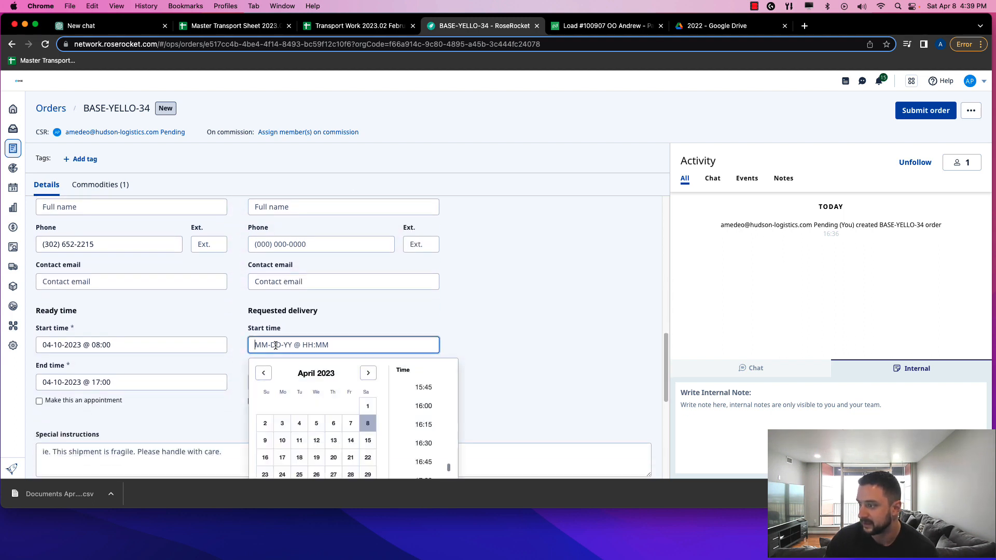
{"action": "scroll", "coordinate": [274, 371], "scroll_direction": "down", "scroll_amount": 3}
{"action": "left_click", "coordinate": [298, 375]}
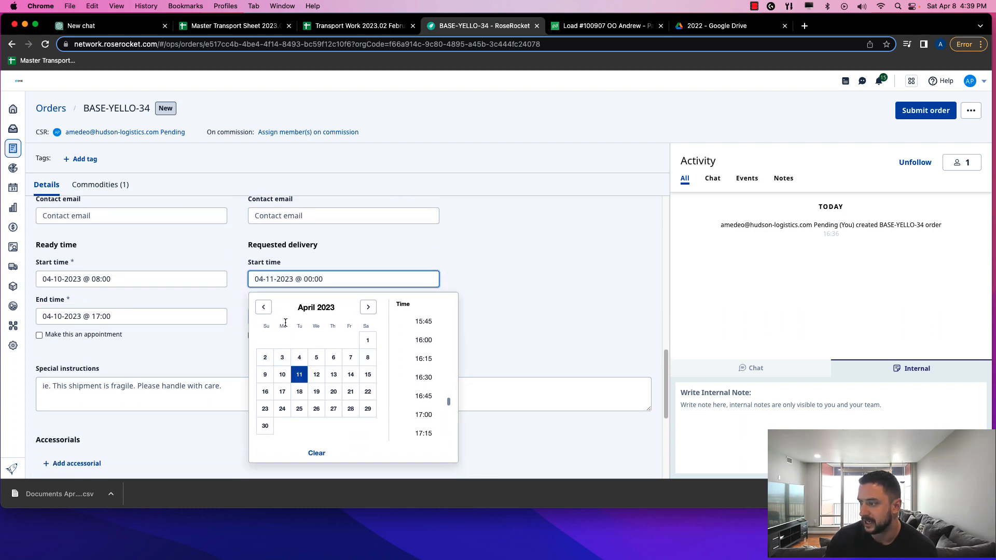
{"action": "scroll", "coordinate": [418, 357], "scroll_direction": "up", "scroll_amount": 15}
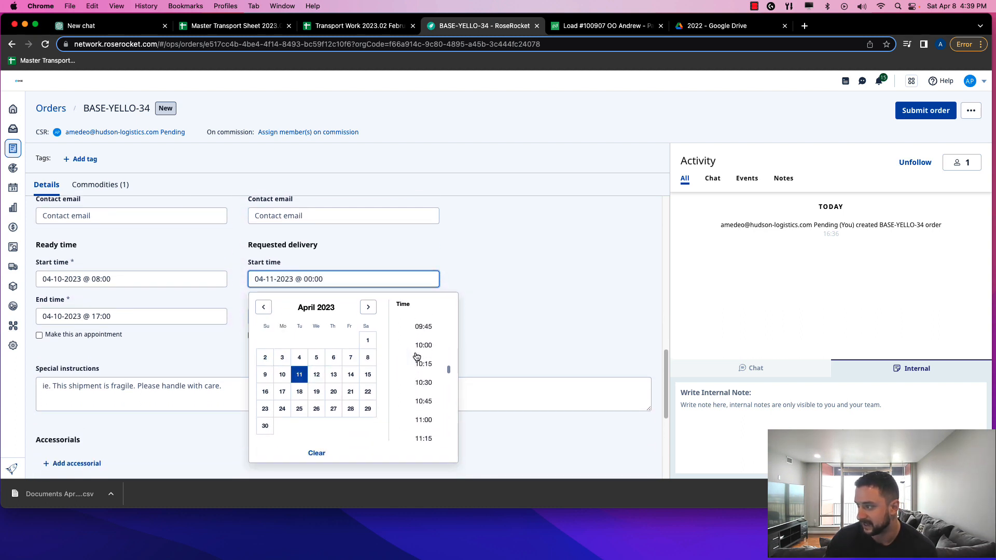
{"action": "scroll", "coordinate": [419, 356], "scroll_direction": "up", "scroll_amount": 2}
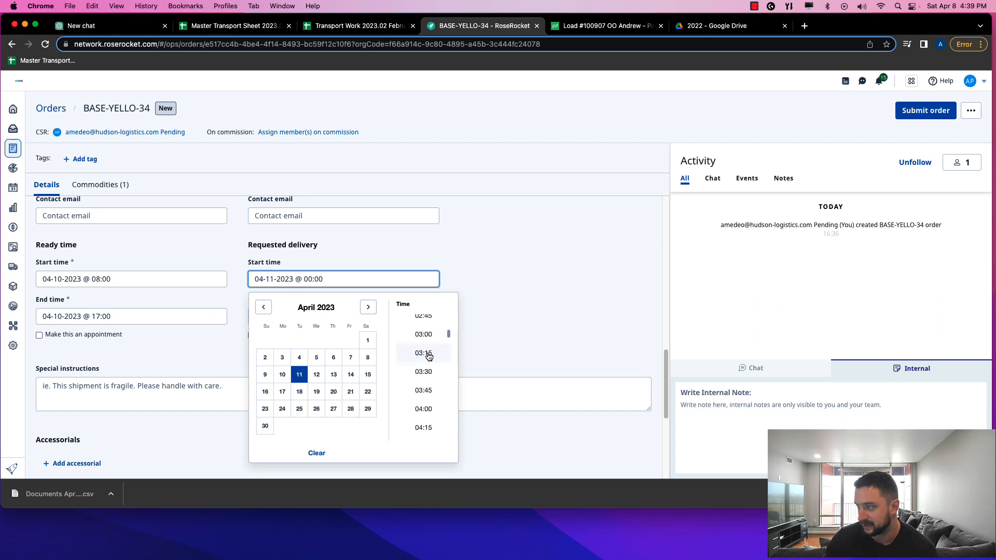
{"action": "left_click", "coordinate": [420, 356]}
Set the requested delivery end time to 09:00
{"action": "left_click", "coordinate": [268, 318]}
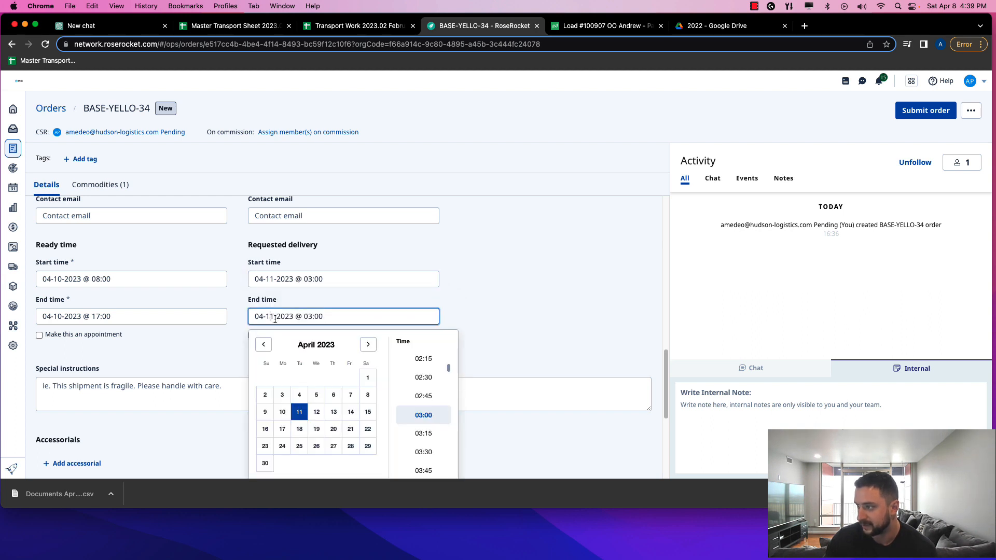
{"action": "left_click", "coordinate": [314, 318]}
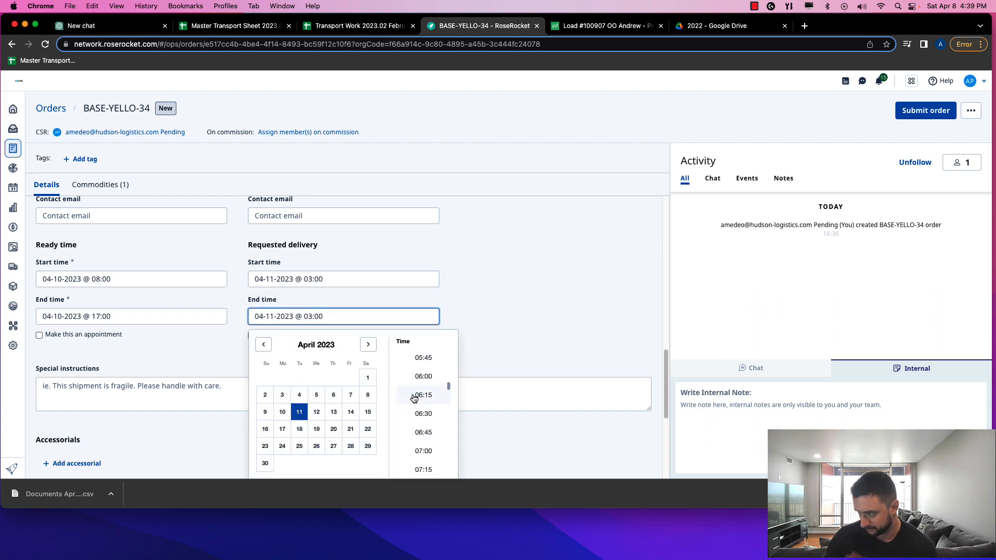
{"action": "scroll", "coordinate": [412, 399], "scroll_direction": "down", "scroll_amount": 5}
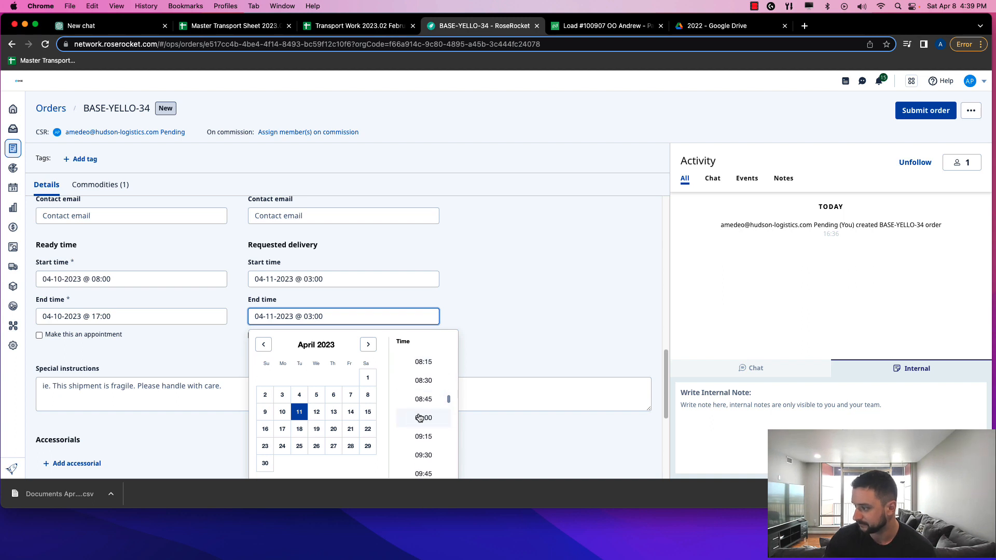
{"action": "left_click", "coordinate": [422, 426]}
{"action": "scroll", "coordinate": [250, 350], "scroll_direction": "down", "scroll_amount": 2}
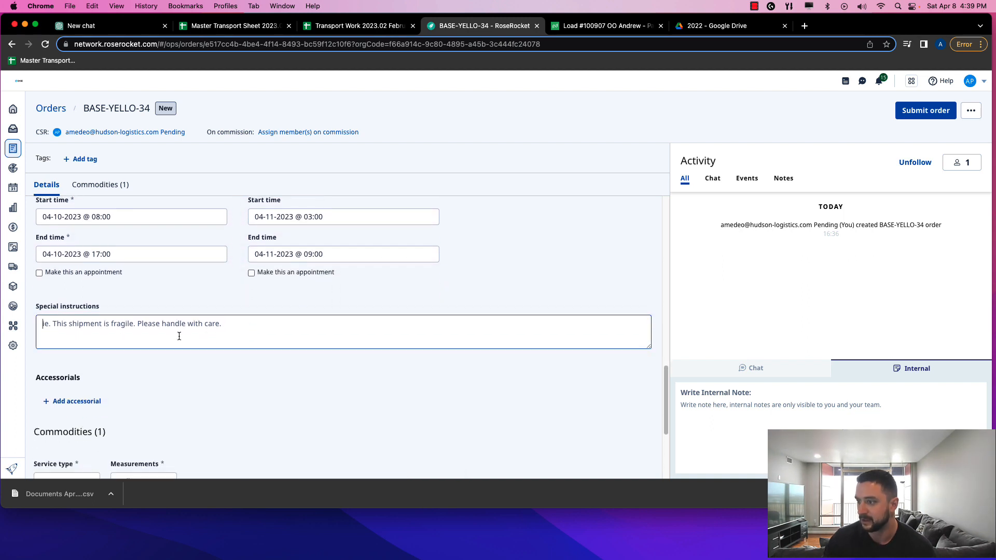
Enter special instructions: 'This is a Reefer load, check to BOL for Temperature and make sure container temp matches temperature on the BOL.'
{"action": "left_click", "coordinate": [177, 335]}
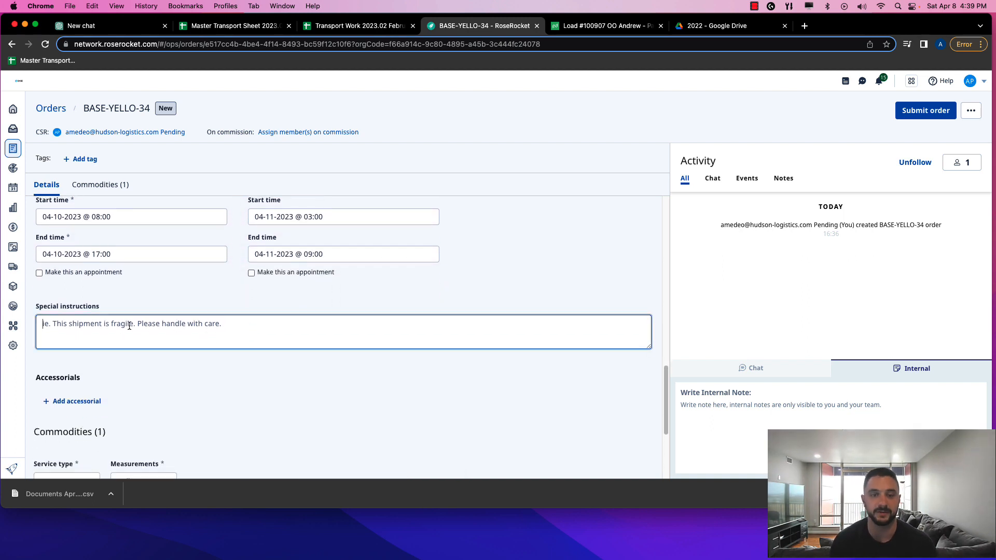
{"action": "type", "text": "T"}
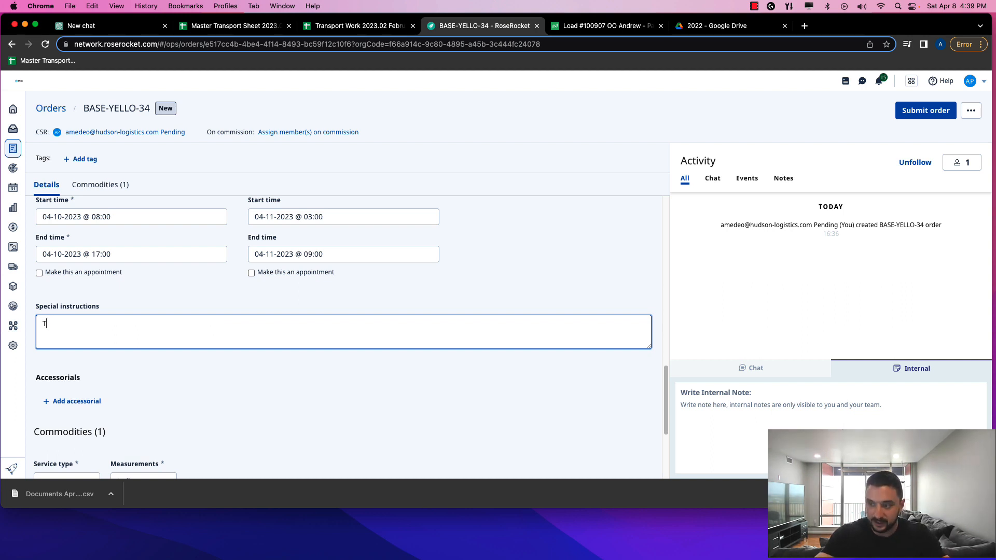
{"action": "type", "text": "his is a Reefer load"}
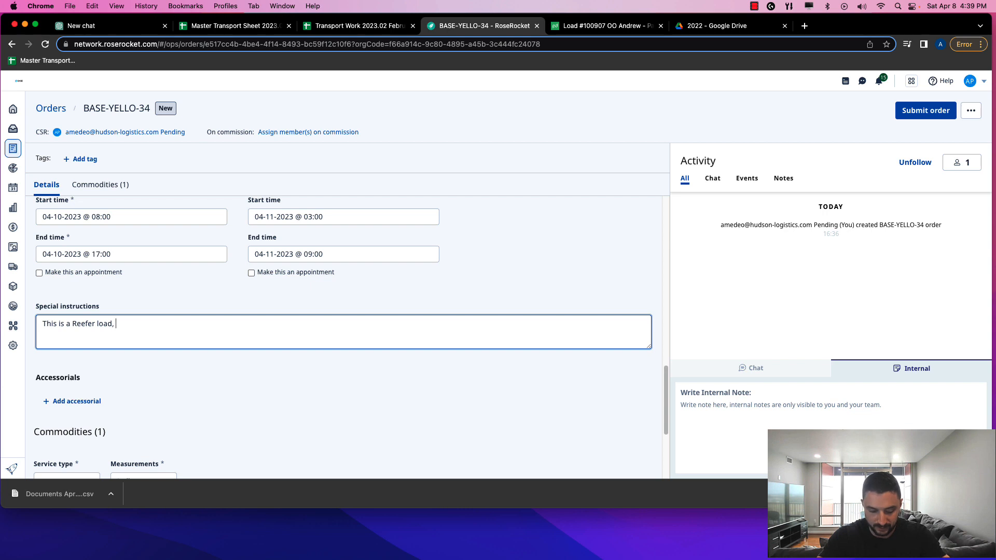
{"action": "type", "text": ", check"}
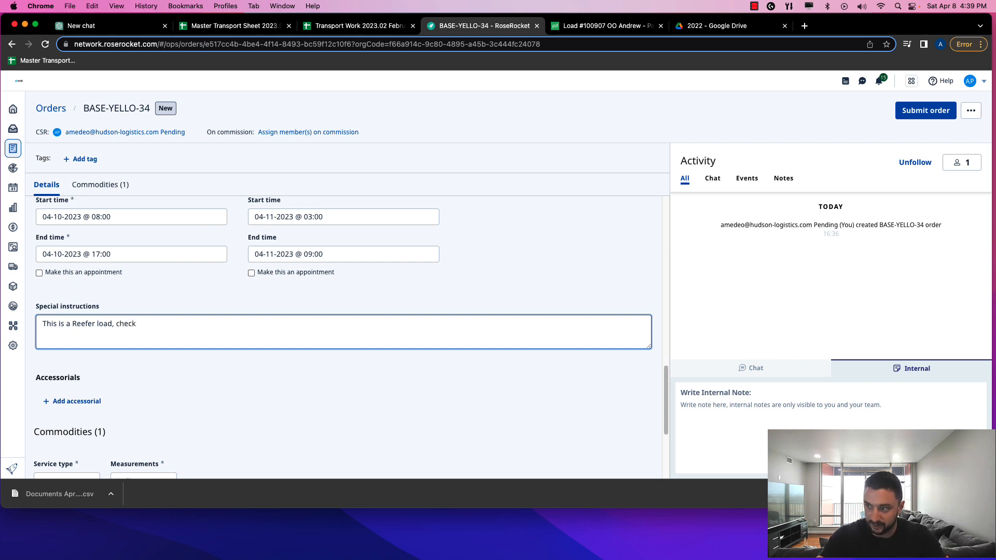
{"action": "type", "text": " to BOL f"}
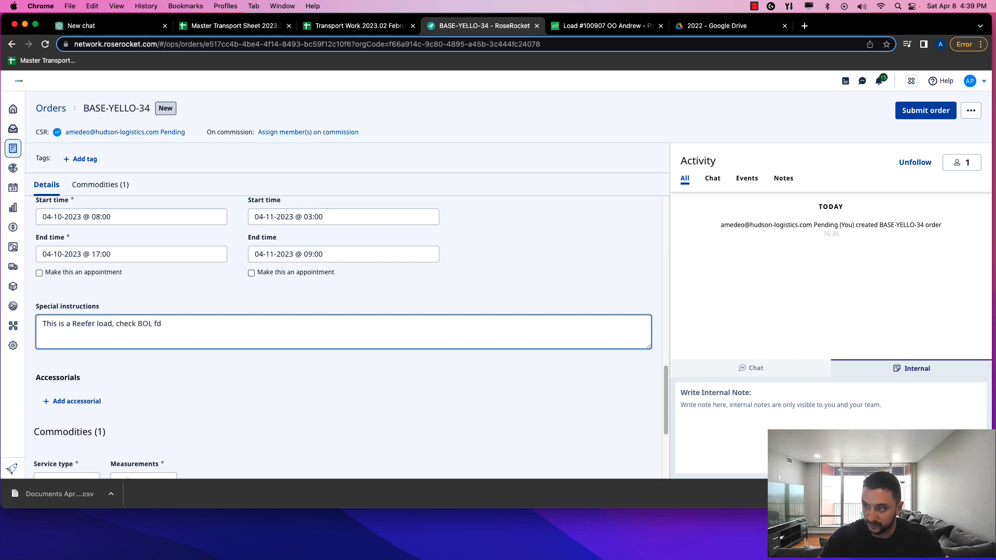
{"action": "type", "text": "or Temp"}
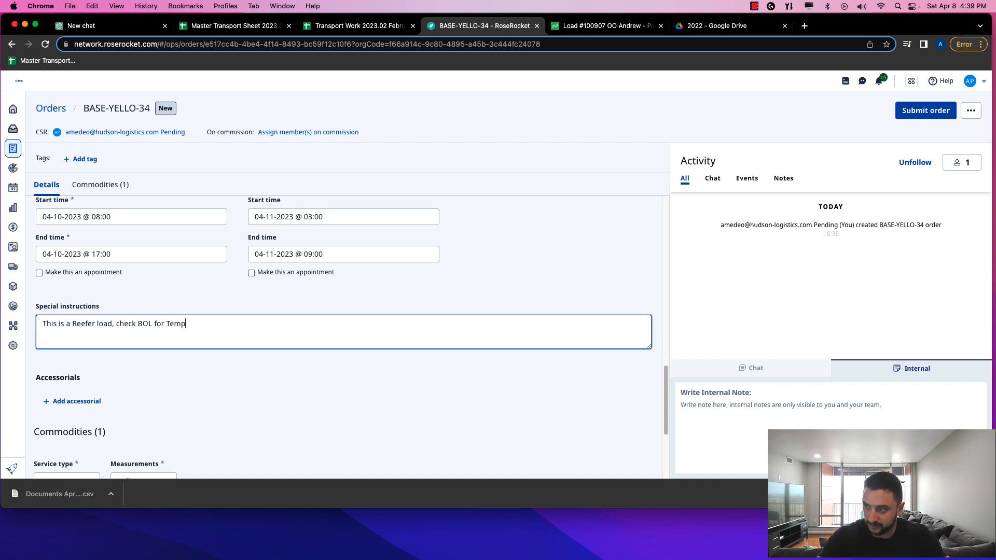
{"action": "type", "text": "erature add"}
{"action": "key", "text": "BackSpace"}
{"action": "key", "text": "BackSpace"}
{"action": "key", "text": "BackSpace"}
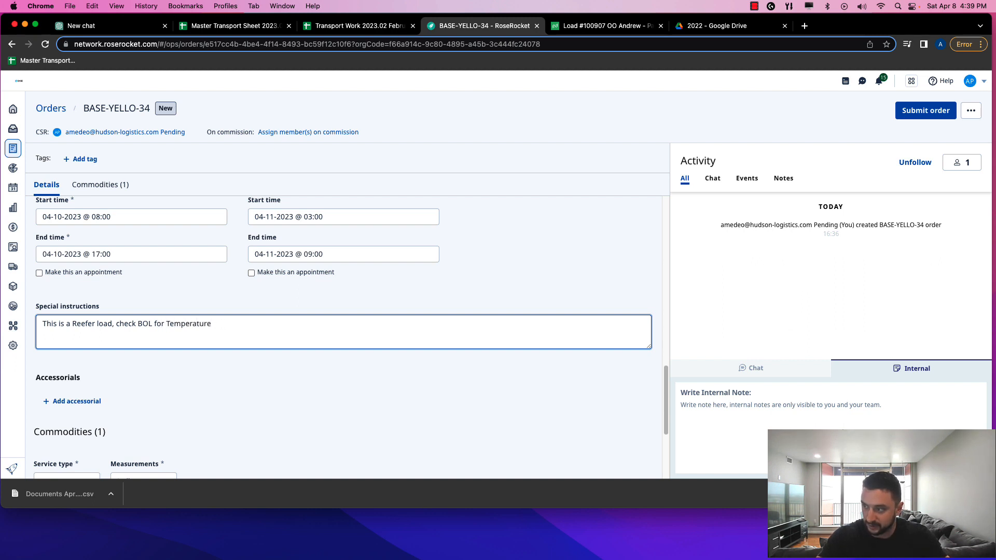
{"action": "type", "text": "nd make sure "}
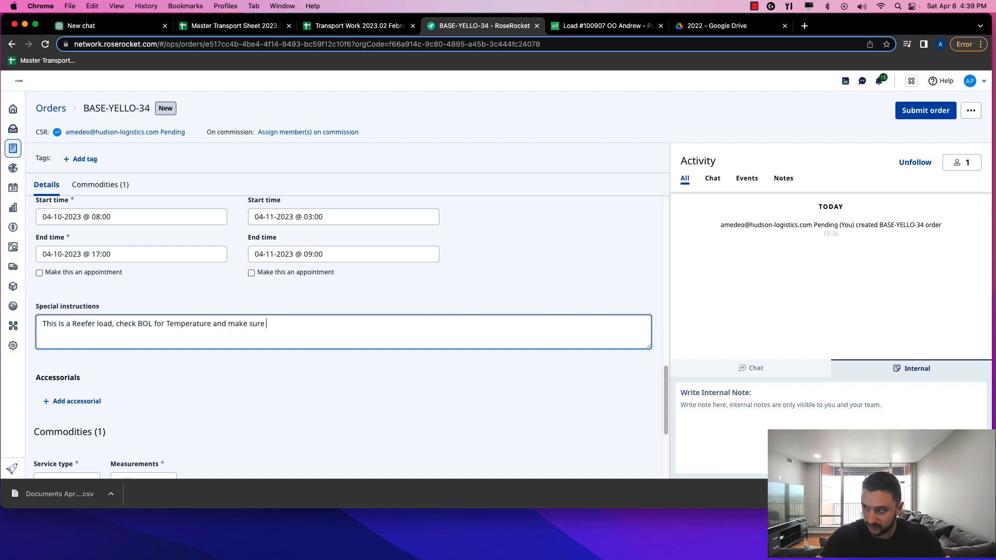
{"action": "type", "text": "container temp "}
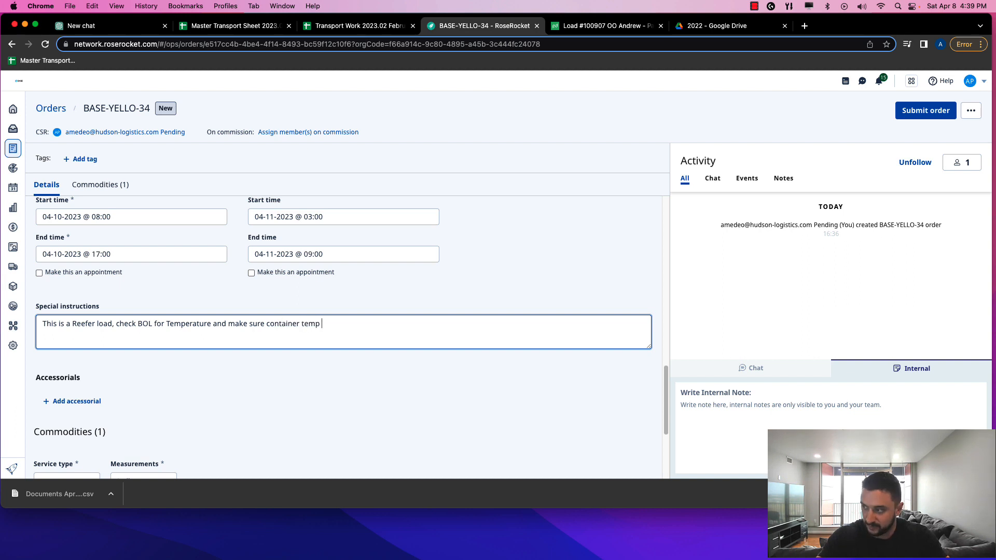
{"action": "type", "text": "matches t"}
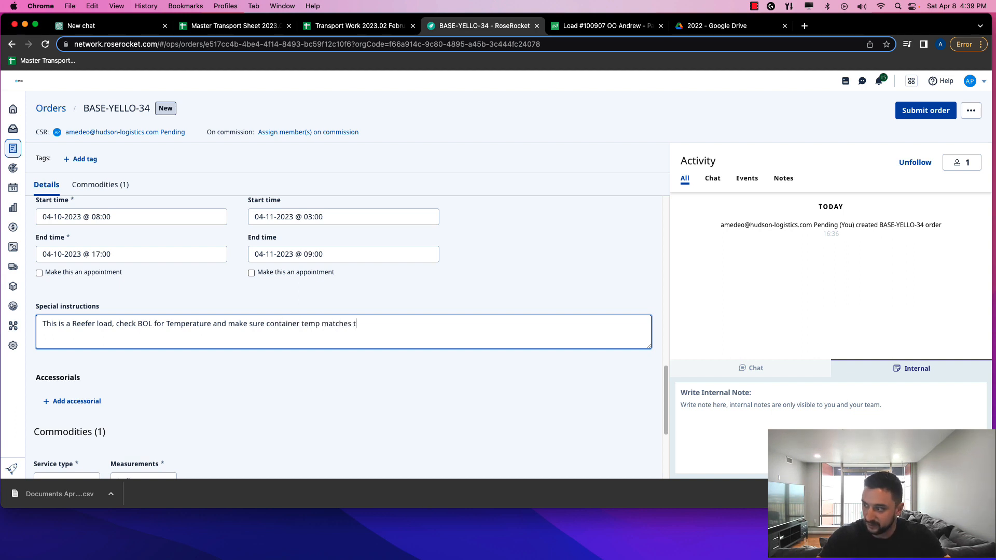
{"action": "type", "text": "emperature on the "}
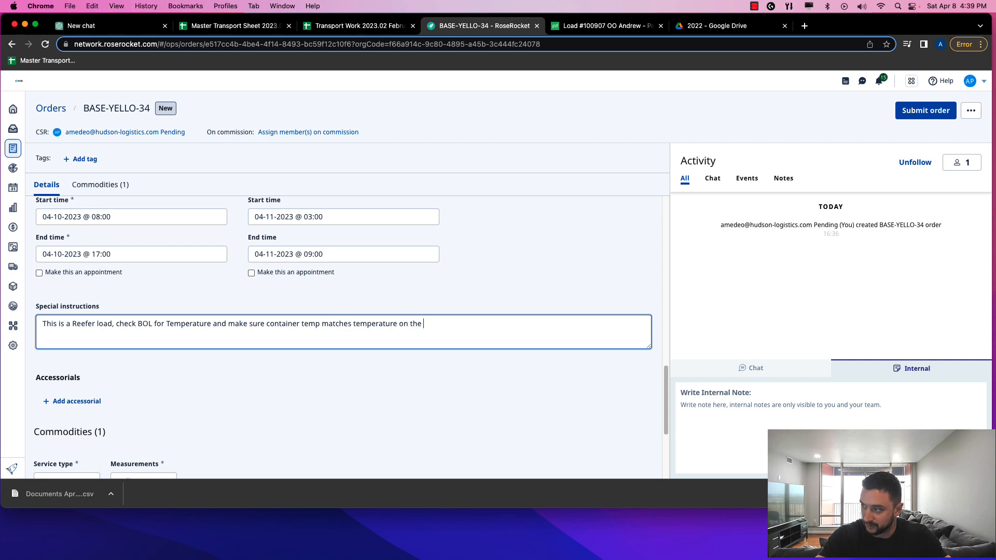
{"action": "type", "text": "BOL."}
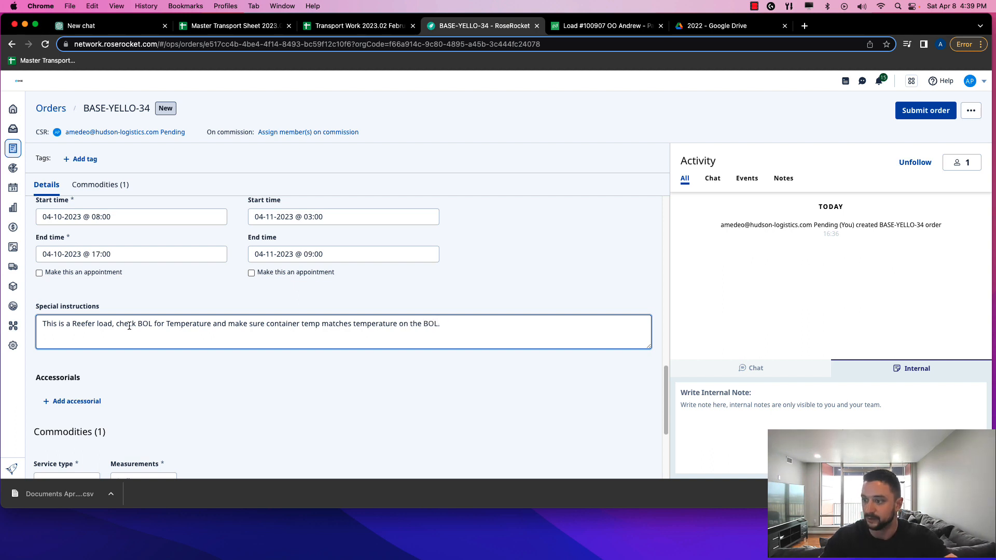
{"action": "scroll", "coordinate": [147, 354], "scroll_direction": "down", "scroll_amount": 5}
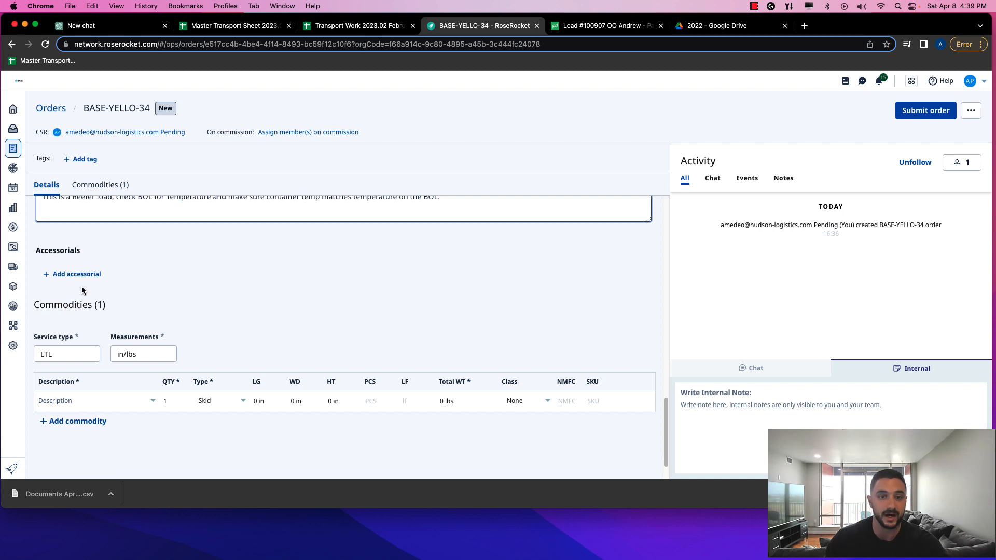
Set the order's service type to Truckload
{"action": "scroll", "coordinate": [82, 286], "scroll_direction": "down", "scroll_amount": 2}
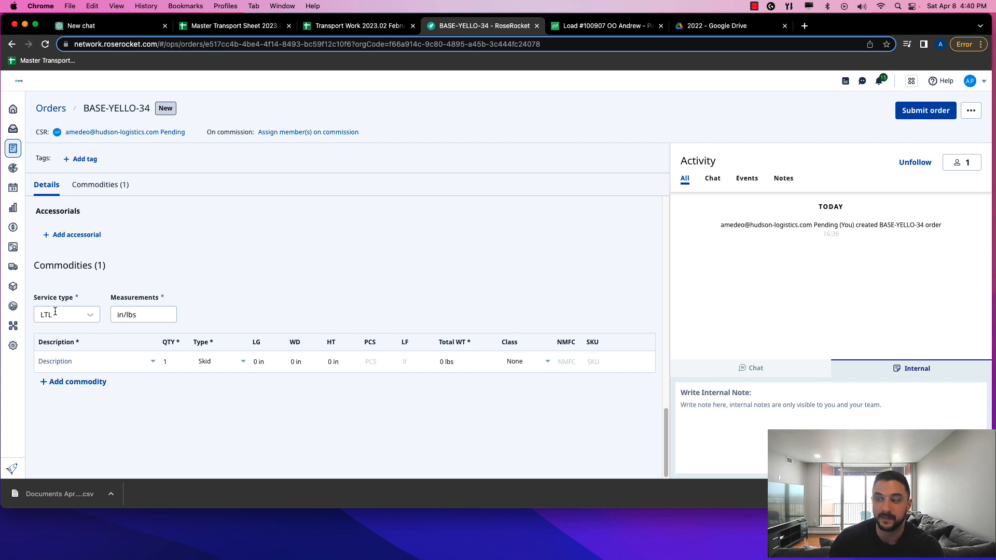
{"action": "left_click", "coordinate": [58, 312]}
{"action": "left_click", "coordinate": [55, 360]}
{"action": "left_click", "coordinate": [70, 313]}
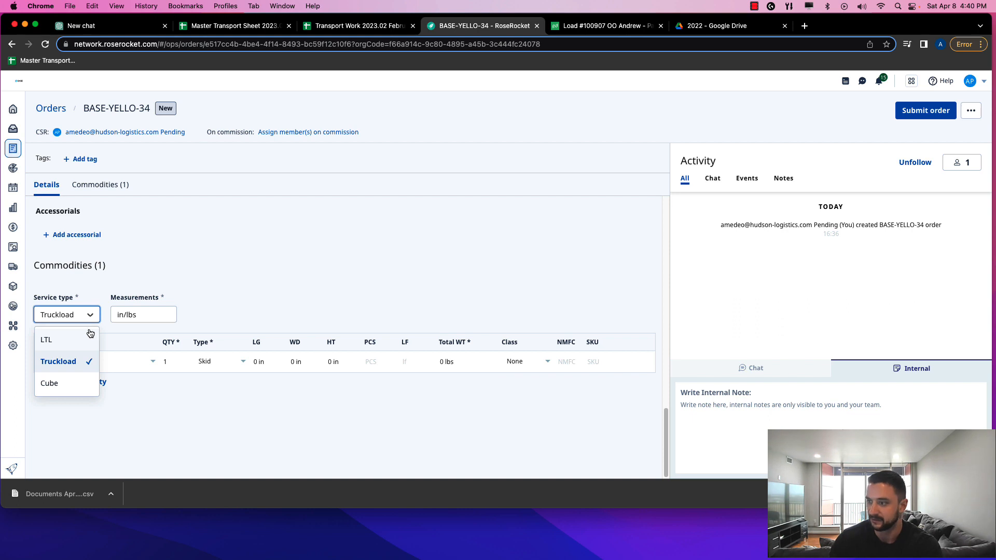
{"action": "left_click", "coordinate": [132, 319]}
Choose Produce as the commodity description
{"action": "left_click", "coordinate": [179, 298]}
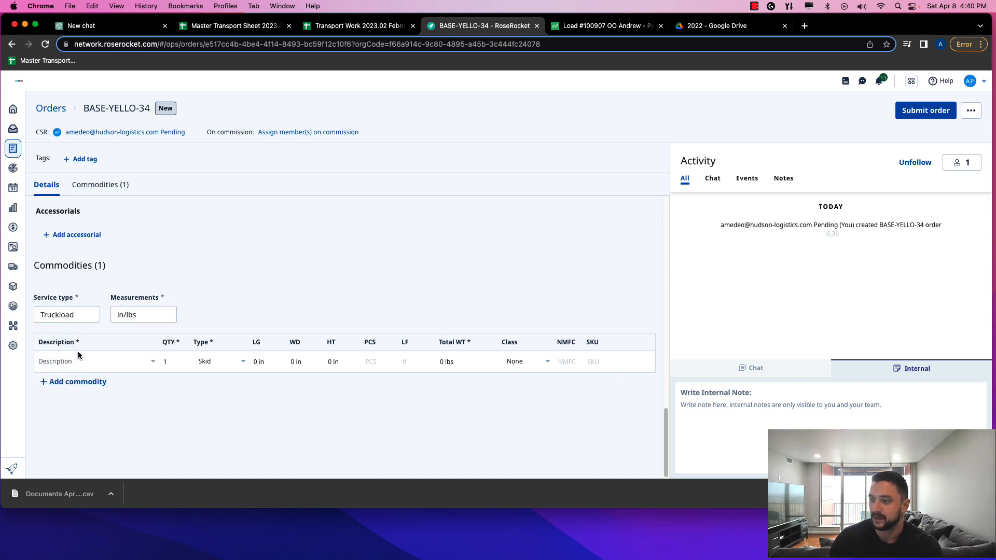
{"action": "left_click", "coordinate": [80, 361]}
{"action": "type", "text": "Produce"}
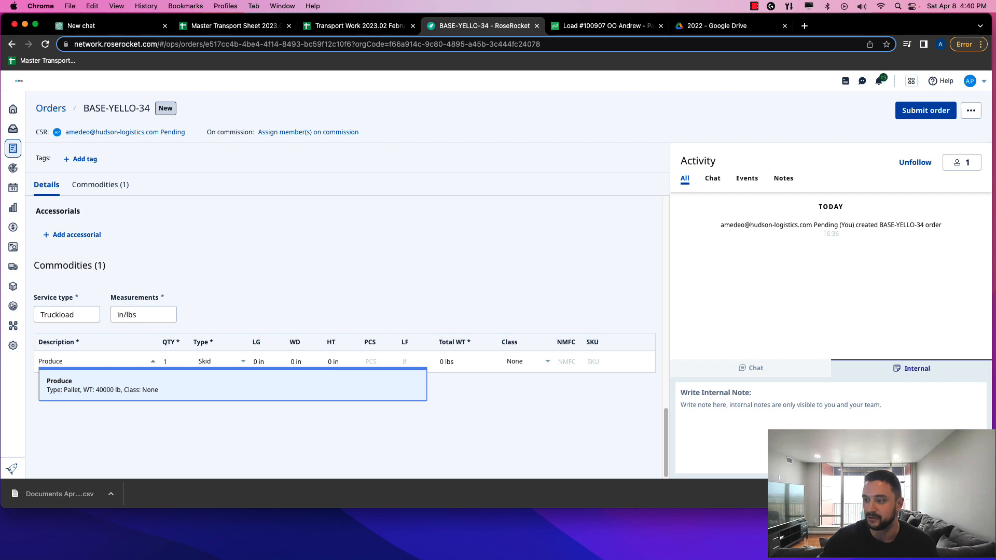
{"action": "left_click", "coordinate": [85, 387]}
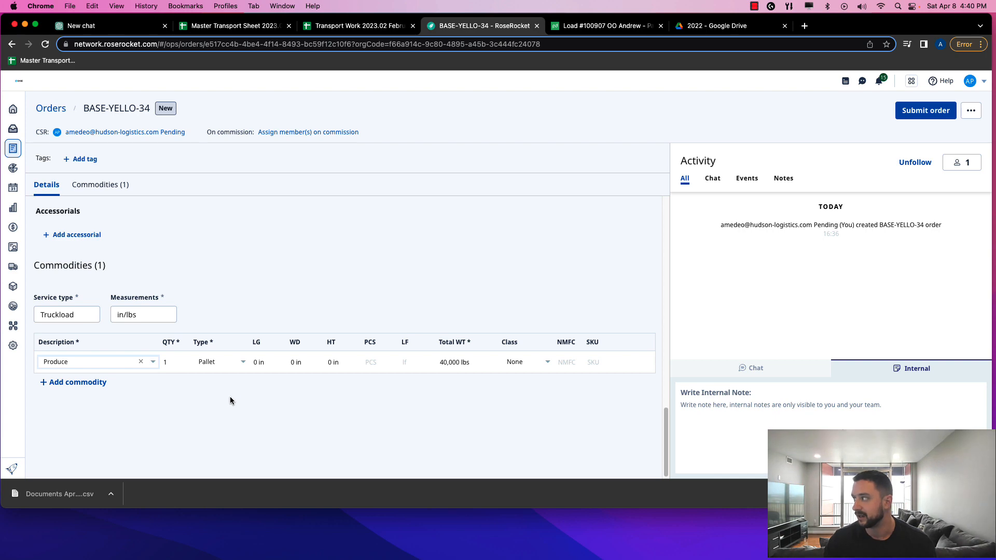
Review the Customs broker and Declared value fields, keeping the currency as USD
{"action": "scroll", "coordinate": [236, 397], "scroll_direction": "up", "scroll_amount": 10}
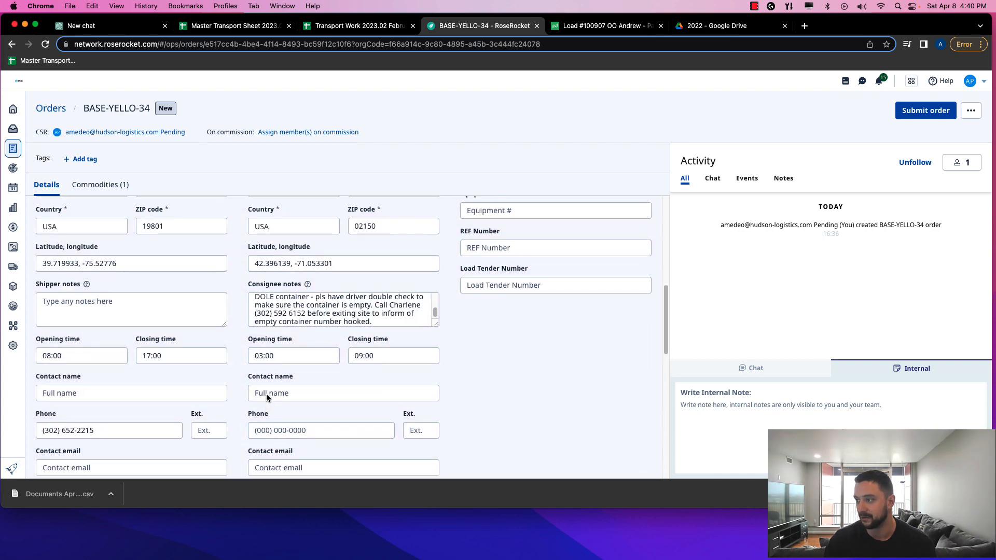
{"action": "scroll", "coordinate": [123, 281], "scroll_direction": "down", "scroll_amount": 10}
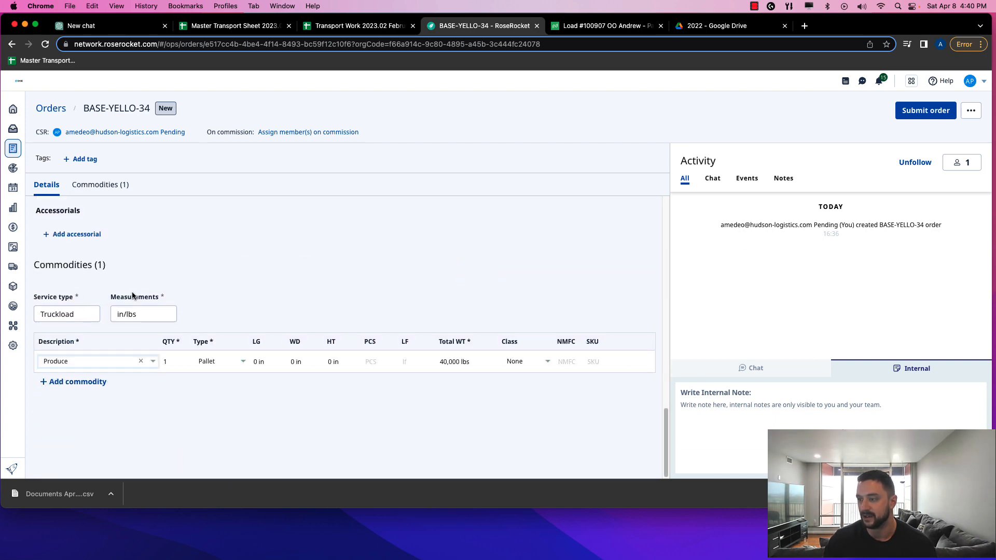
{"action": "scroll", "coordinate": [143, 312], "scroll_direction": "up", "scroll_amount": 10}
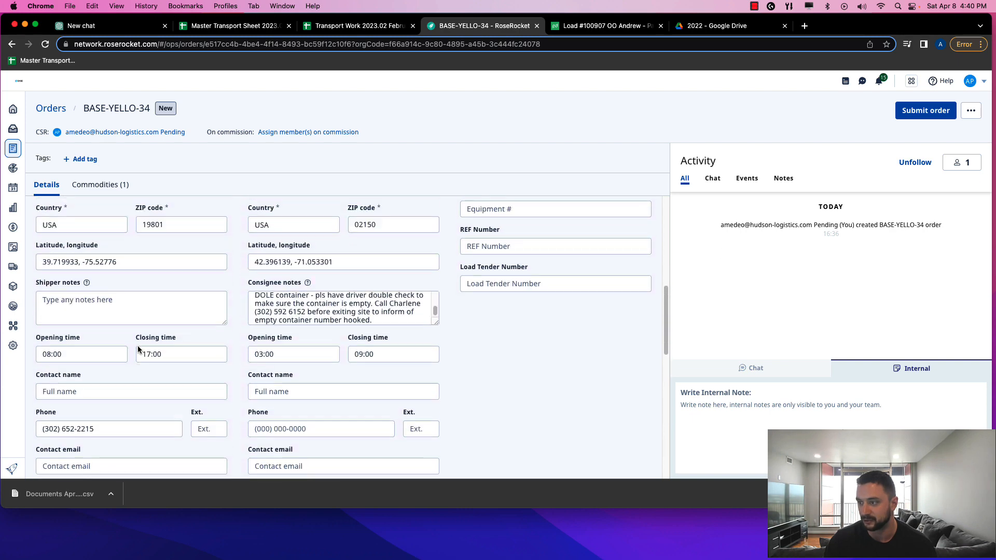
{"action": "scroll", "coordinate": [173, 317], "scroll_direction": "up", "scroll_amount": 3}
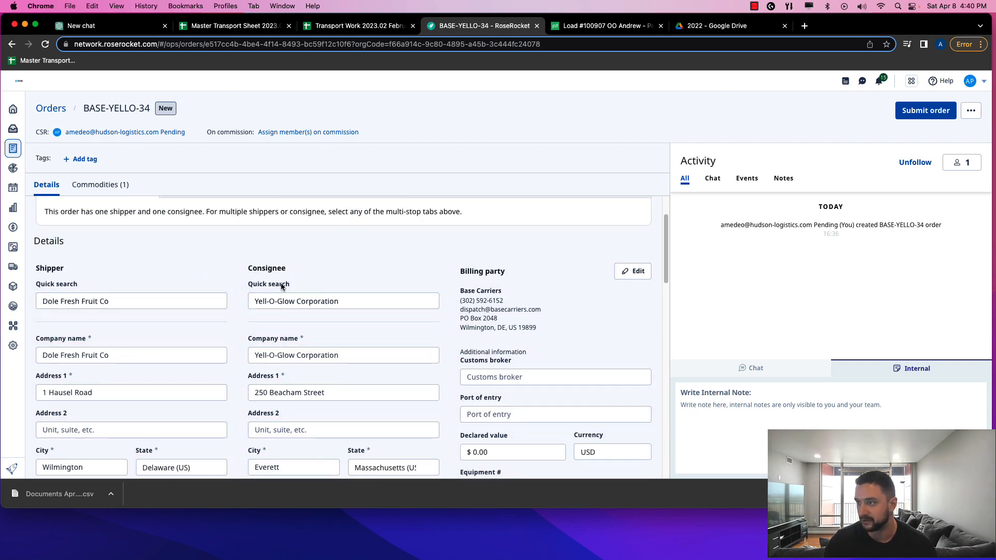
{"action": "scroll", "coordinate": [499, 275], "scroll_direction": "down", "scroll_amount": 3}
{"action": "scroll", "coordinate": [496, 275], "scroll_direction": "up", "scroll_amount": 2}
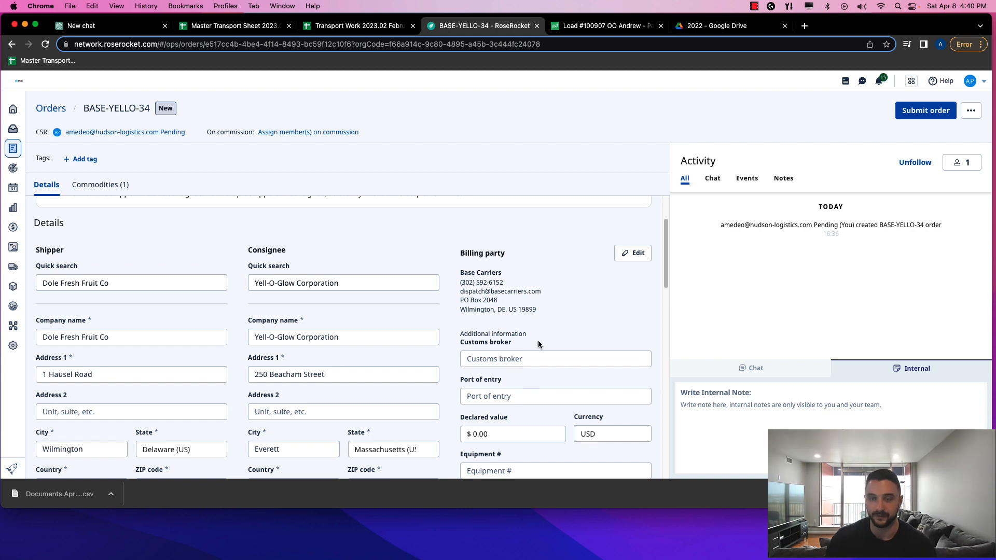
{"action": "scroll", "coordinate": [534, 332], "scroll_direction": "down", "scroll_amount": 1}
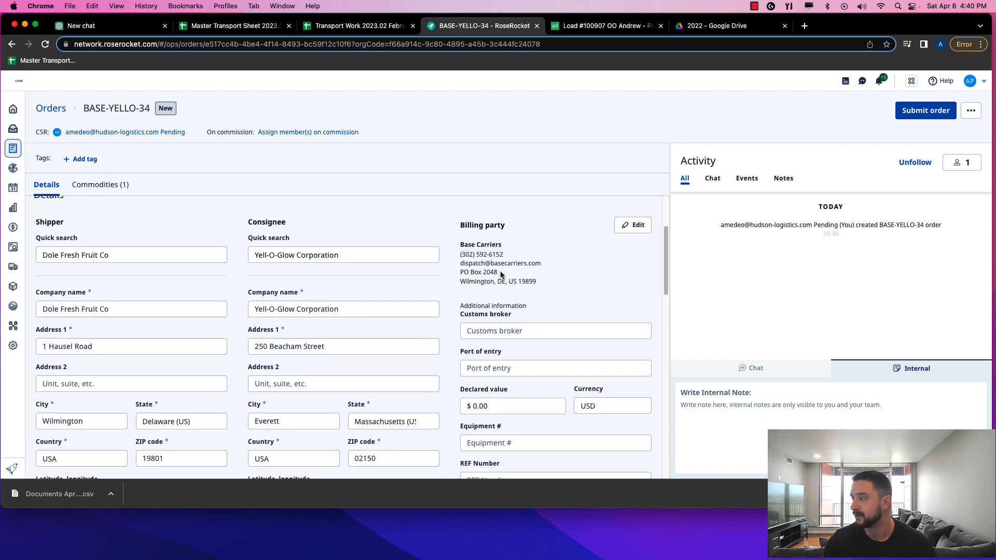
{"action": "scroll", "coordinate": [489, 275], "scroll_direction": "down", "scroll_amount": 3}
{"action": "left_click", "coordinate": [490, 258]}
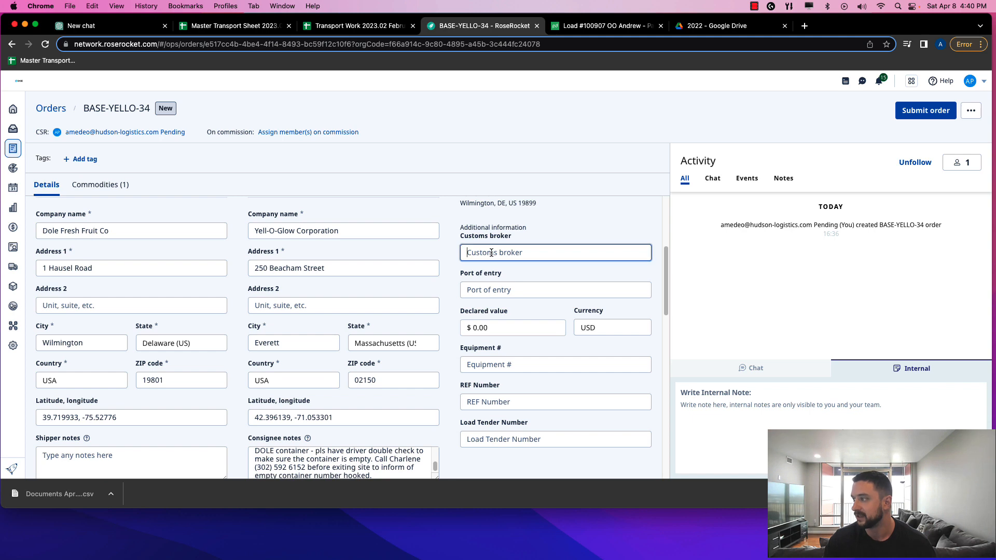
{"action": "left_click", "coordinate": [493, 289]}
{"action": "left_click", "coordinate": [493, 326]}
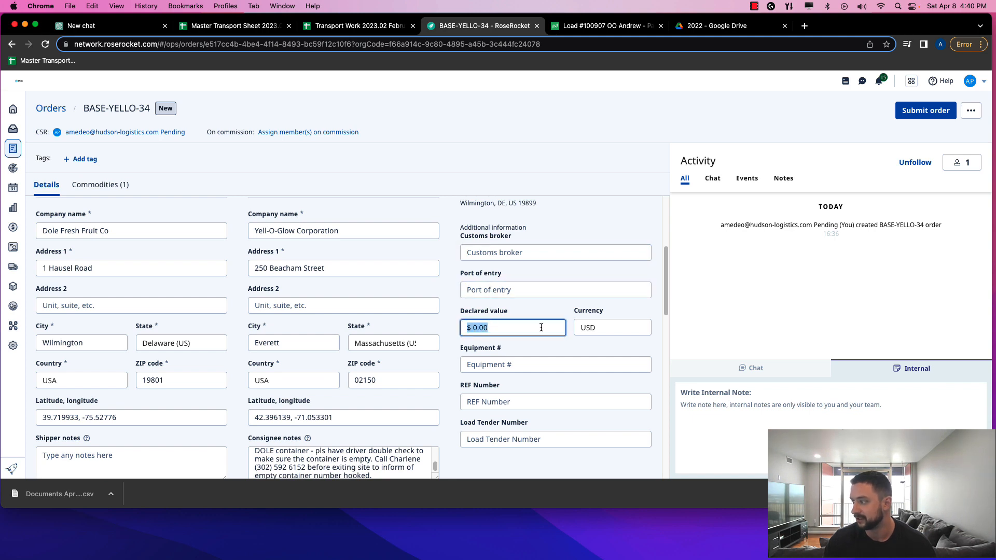
{"action": "left_click", "coordinate": [601, 327]}
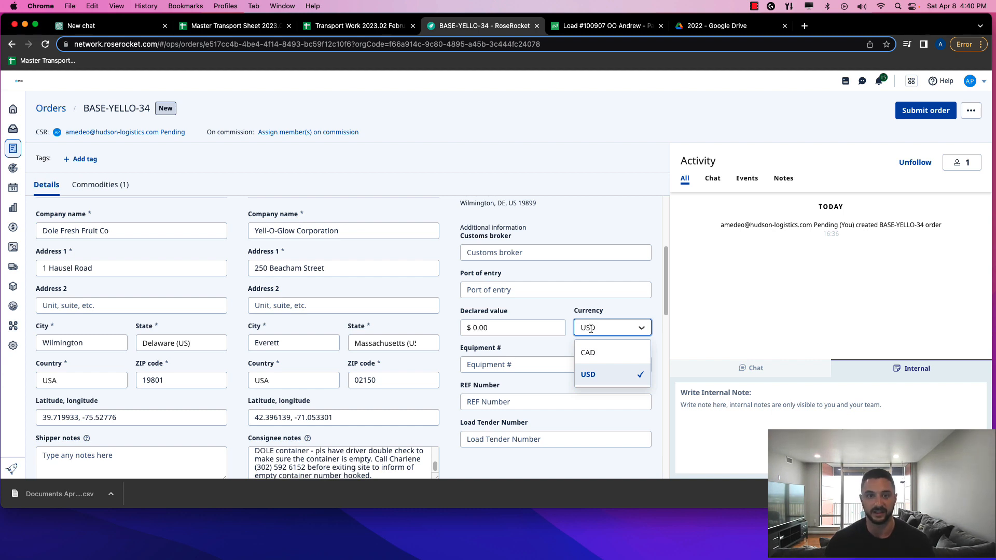
{"action": "left_click", "coordinate": [535, 316]}
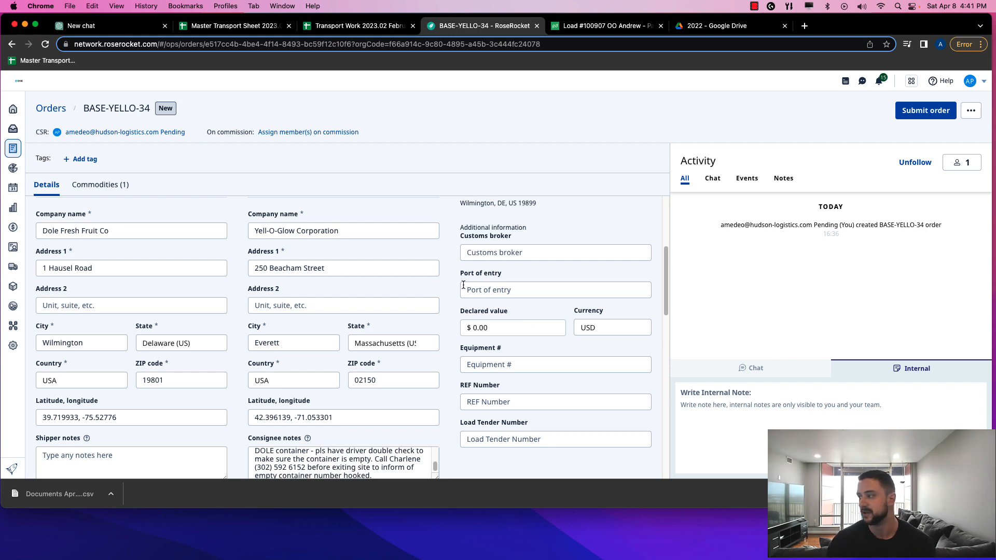
Check Equipment # and REF Number, then bring up the Transport Work 2023.02 February spreadsheet
{"action": "scroll", "coordinate": [487, 306], "scroll_direction": "down", "scroll_amount": 3}
{"action": "left_click", "coordinate": [491, 301]}
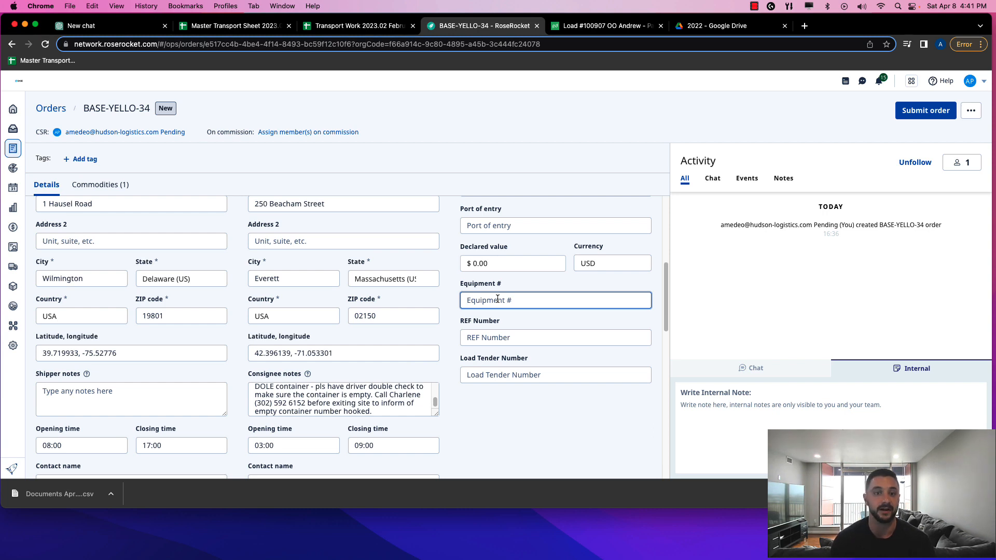
{"action": "left_click", "coordinate": [499, 340]}
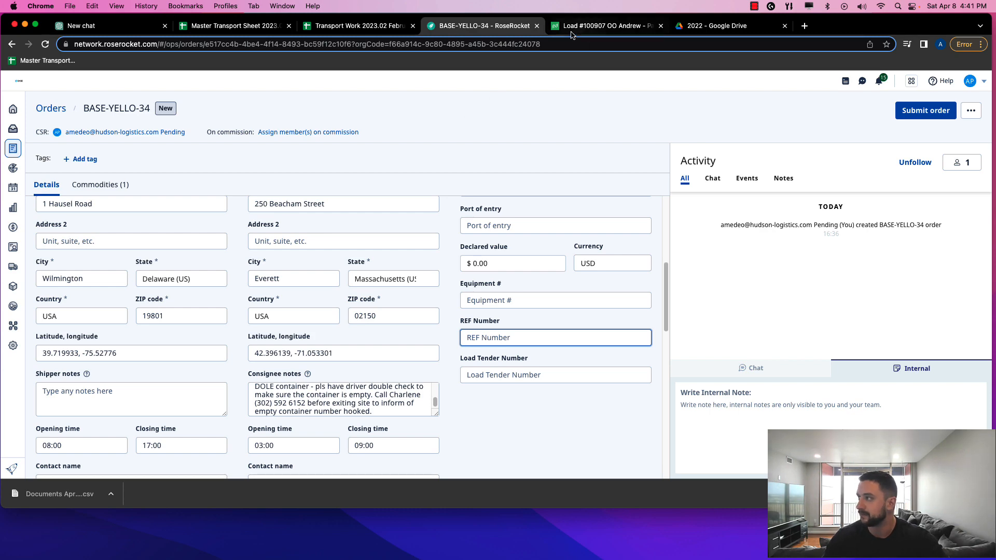
{"action": "left_click", "coordinate": [372, 26]}
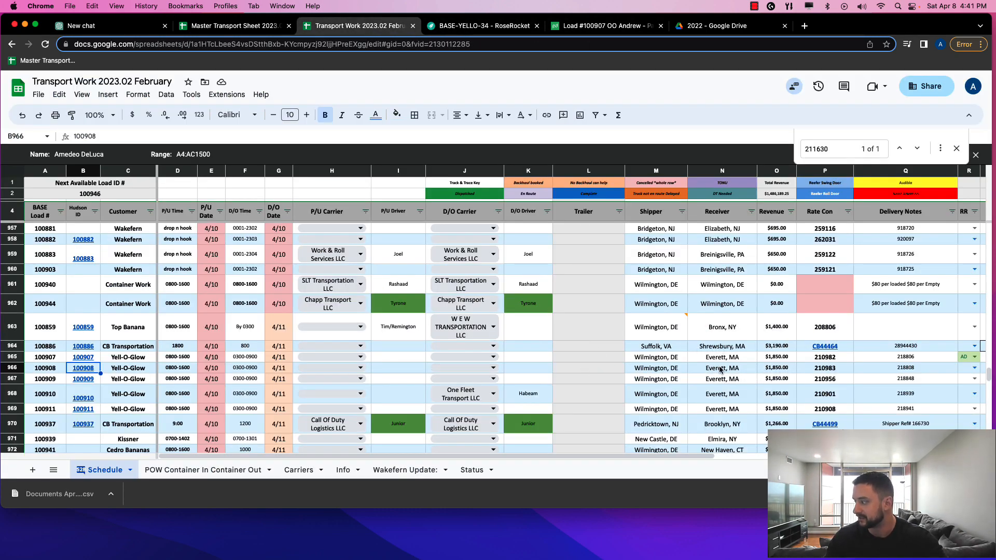
Copy 210983 from cell P966 into the order's REF Number field
{"action": "left_click", "coordinate": [817, 368]}
{"action": "double_click", "coordinate": [817, 368]}
{"action": "key", "text": "super+c"}
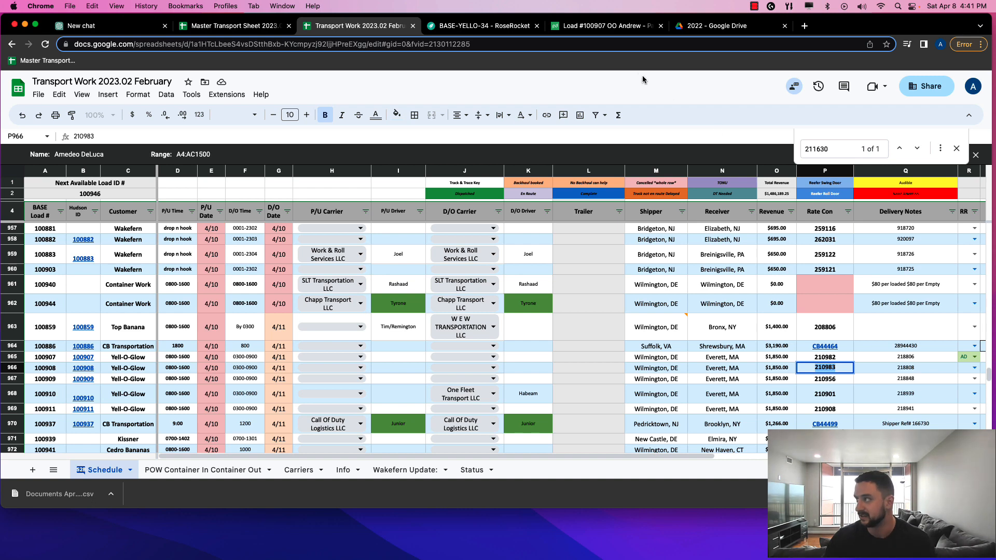
{"action": "left_click", "coordinate": [606, 25]}
{"action": "left_click", "coordinate": [454, 27]}
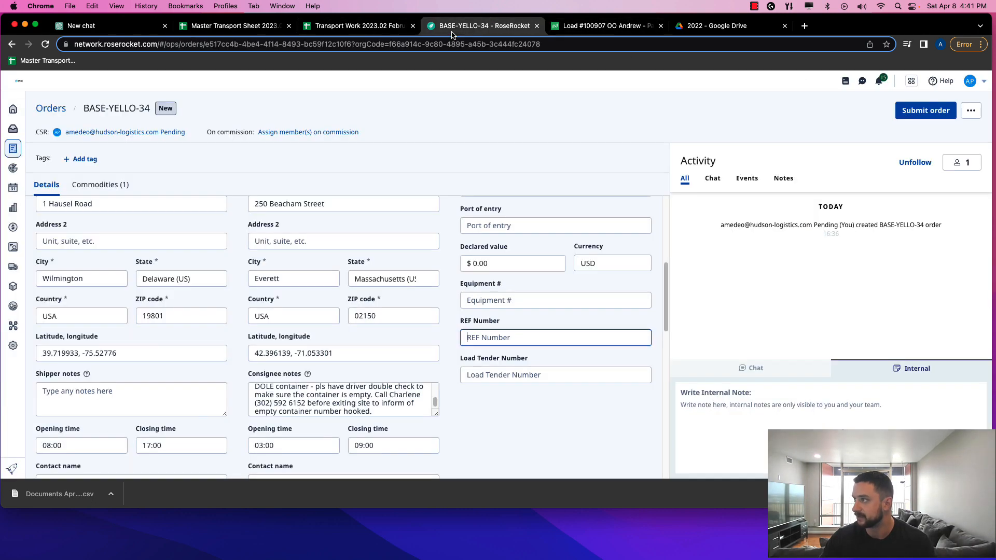
{"action": "key", "text": "super+v"}
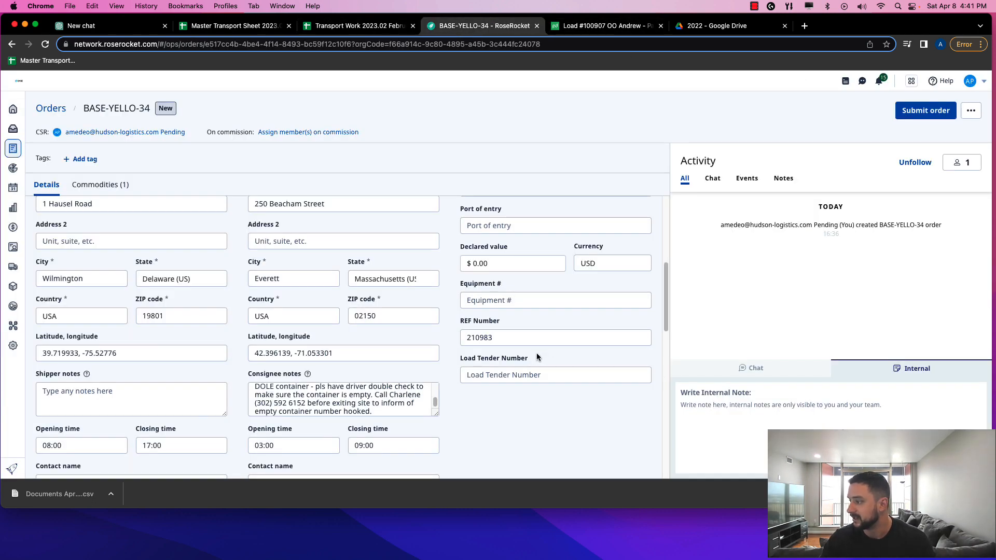
{"action": "key", "text": "Tab"}
Enter load number 100908 as the Load Tender Number
{"action": "left_click", "coordinate": [577, 23]}
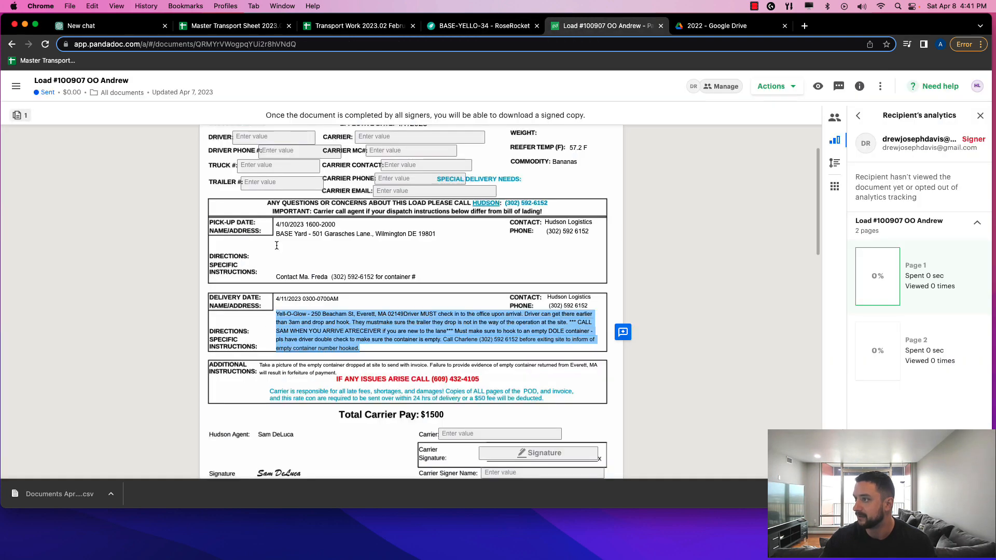
{"action": "left_click", "coordinate": [358, 27]}
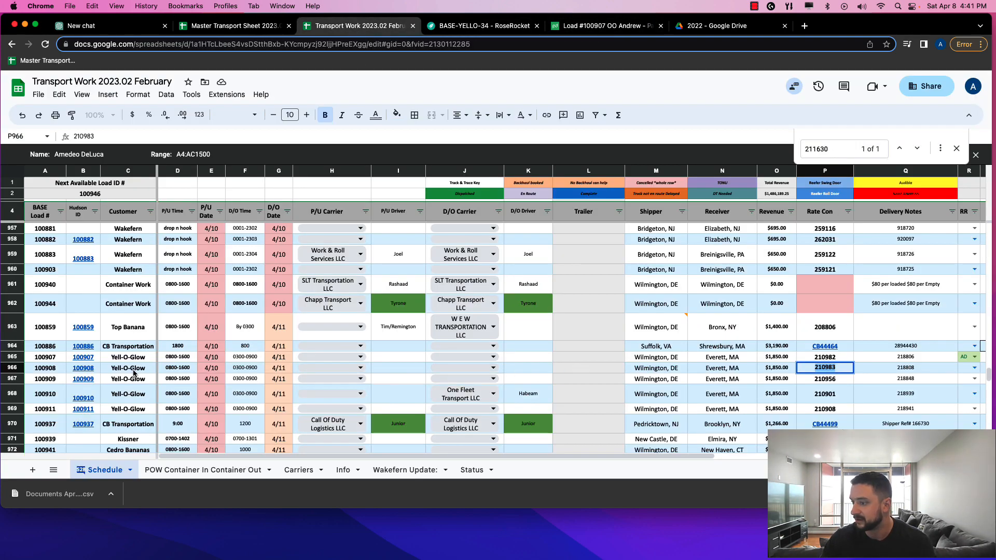
{"action": "left_click", "coordinate": [45, 370]}
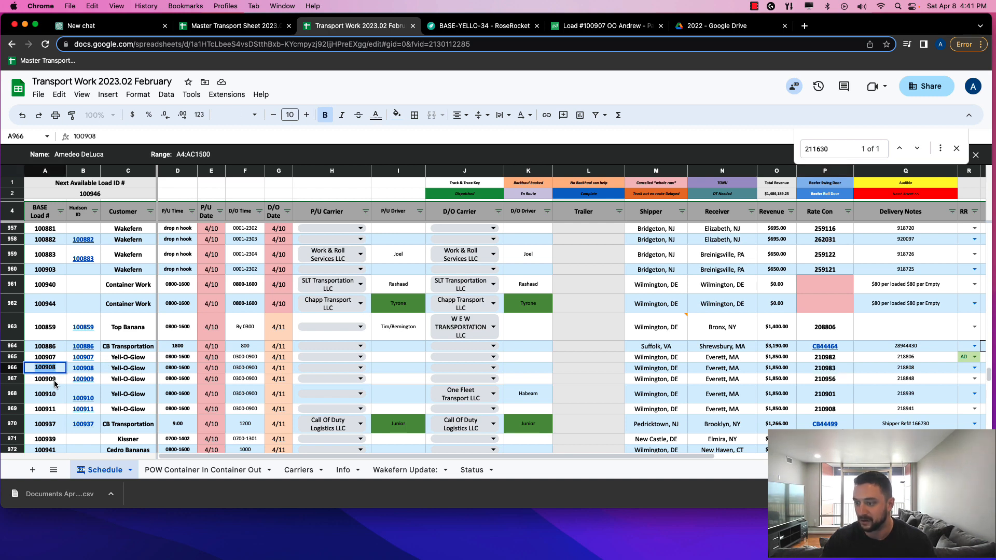
{"action": "left_click", "coordinate": [590, 25]}
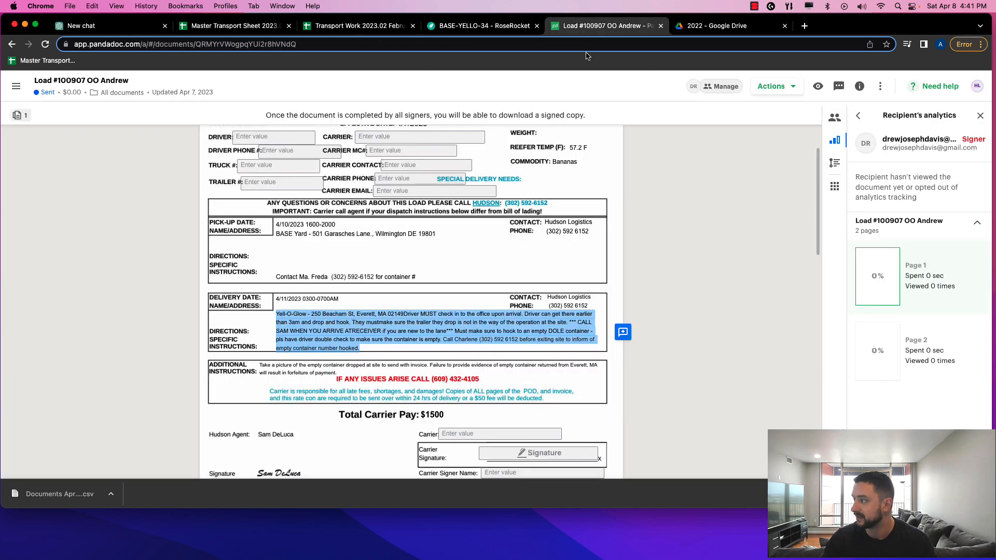
{"action": "left_click", "coordinate": [431, 26]}
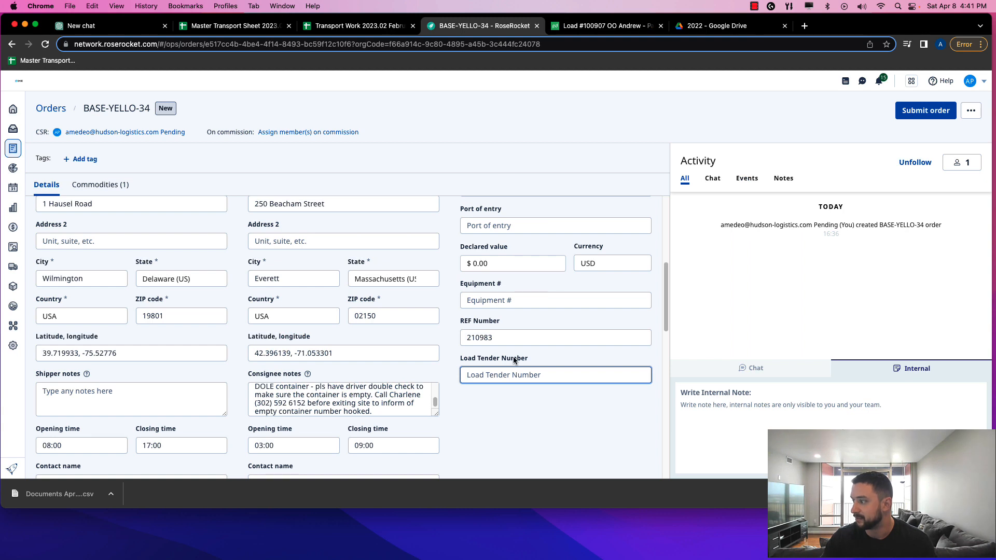
{"action": "left_click", "coordinate": [493, 375]}
{"action": "type", "text": "100908"}
{"action": "left_click", "coordinate": [472, 394]}
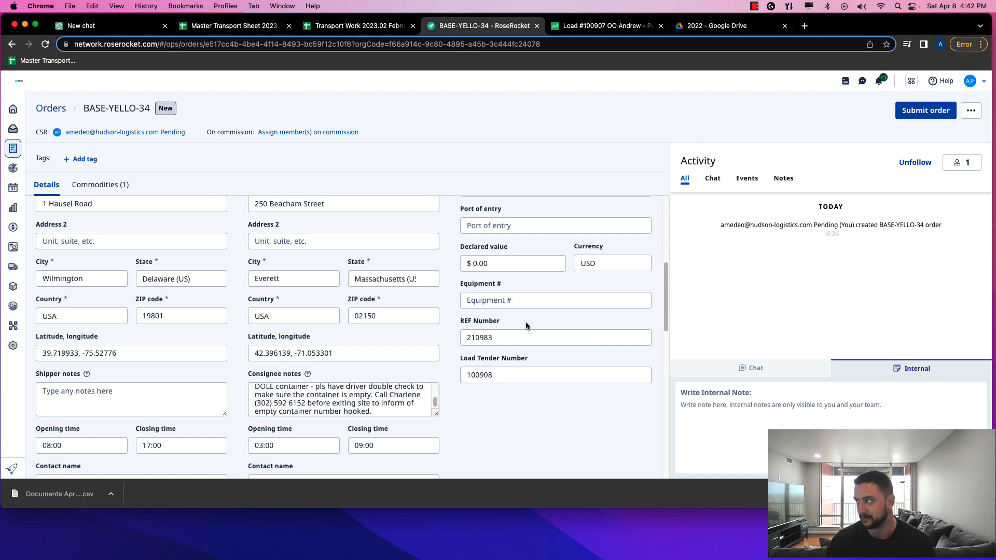
Review the BASE-YELLO-34 order form and submit it for quoting
{"action": "scroll", "coordinate": [386, 366], "scroll_direction": "down", "scroll_amount": 6}
{"action": "scroll", "coordinate": [387, 364], "scroll_direction": "down", "scroll_amount": 5}
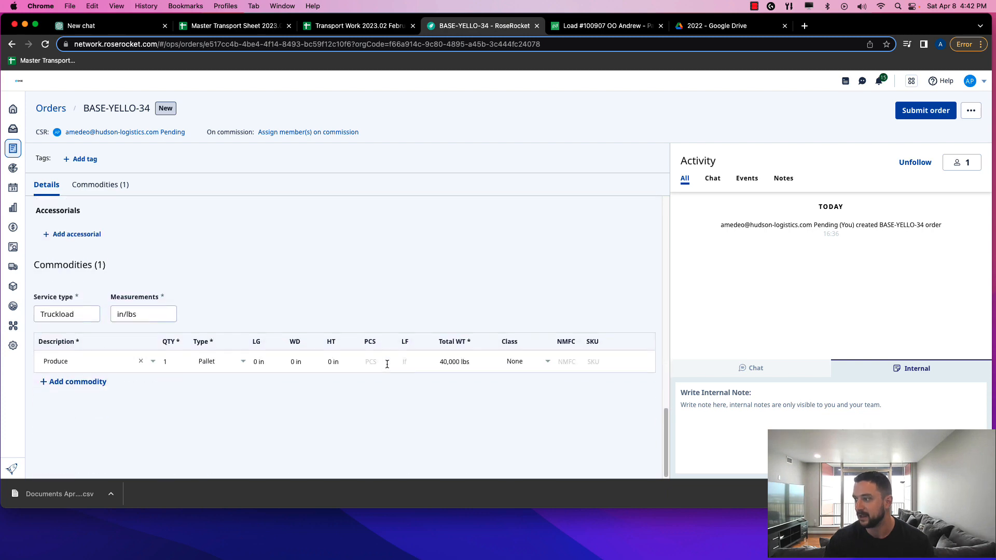
{"action": "scroll", "coordinate": [492, 287], "scroll_direction": "up", "scroll_amount": 15}
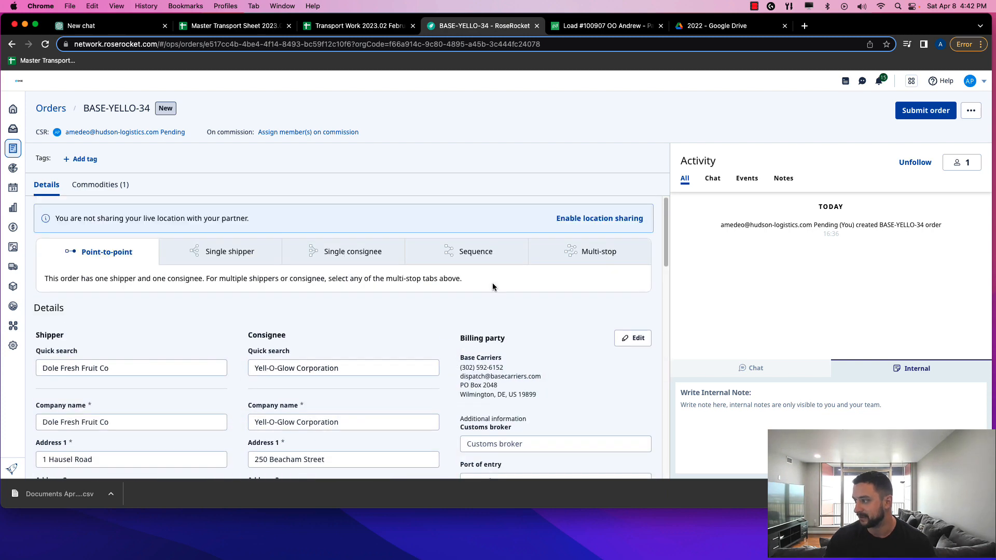
{"action": "left_click", "coordinate": [926, 110]}
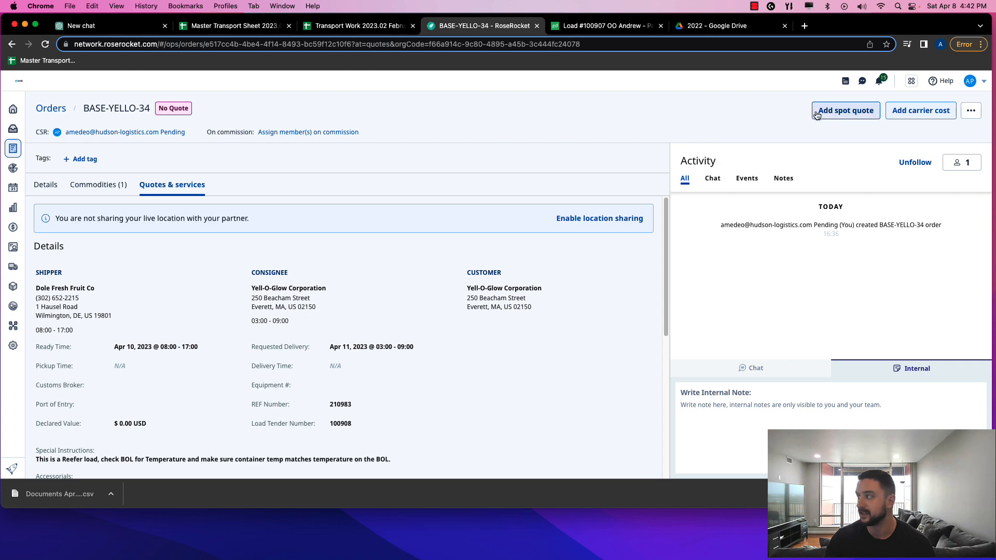
Add a customer spot quote with a $1,850.00 freight charge and publish it
{"action": "left_click", "coordinate": [841, 113]}
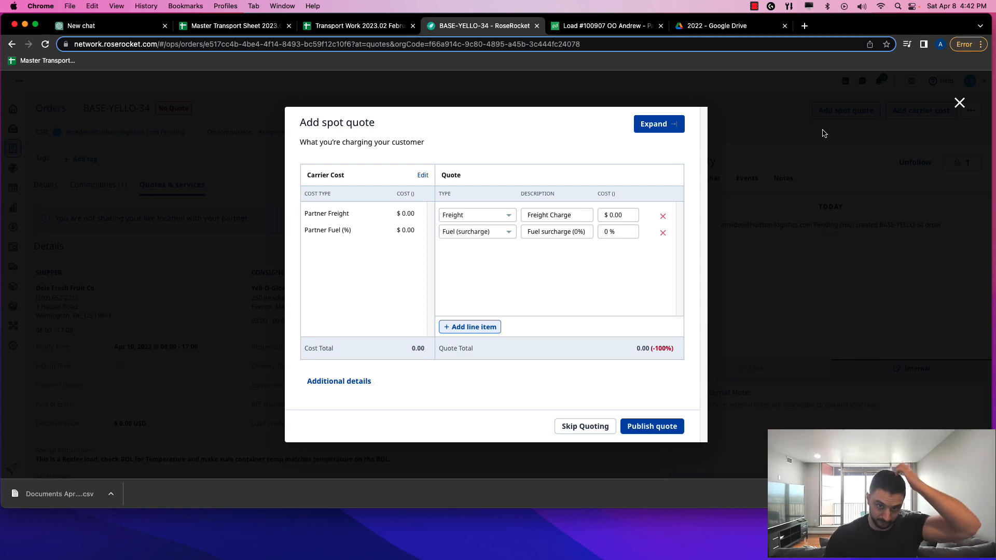
{"action": "double_click", "coordinate": [617, 215]}
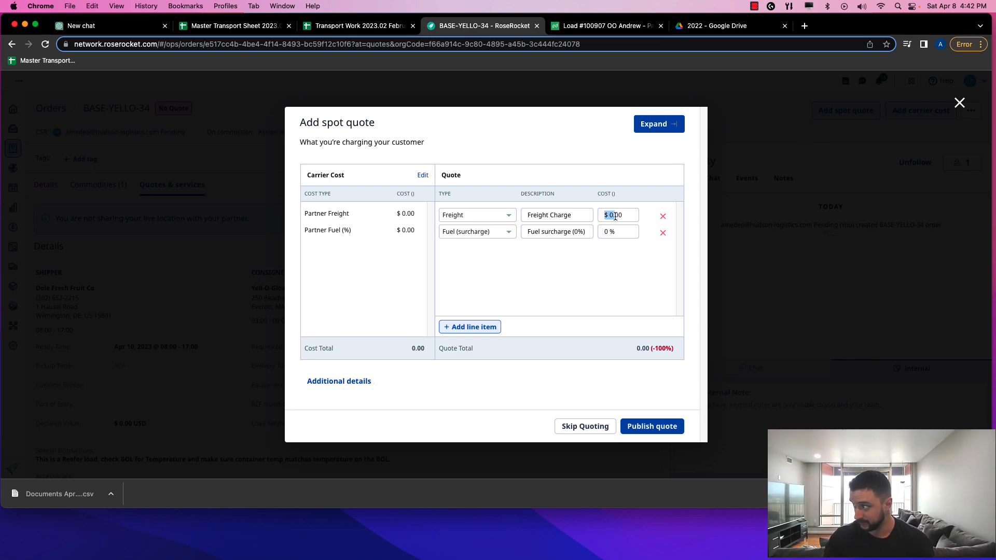
{"action": "left_click", "coordinate": [618, 215]}
{"action": "double_click", "coordinate": [618, 216]}
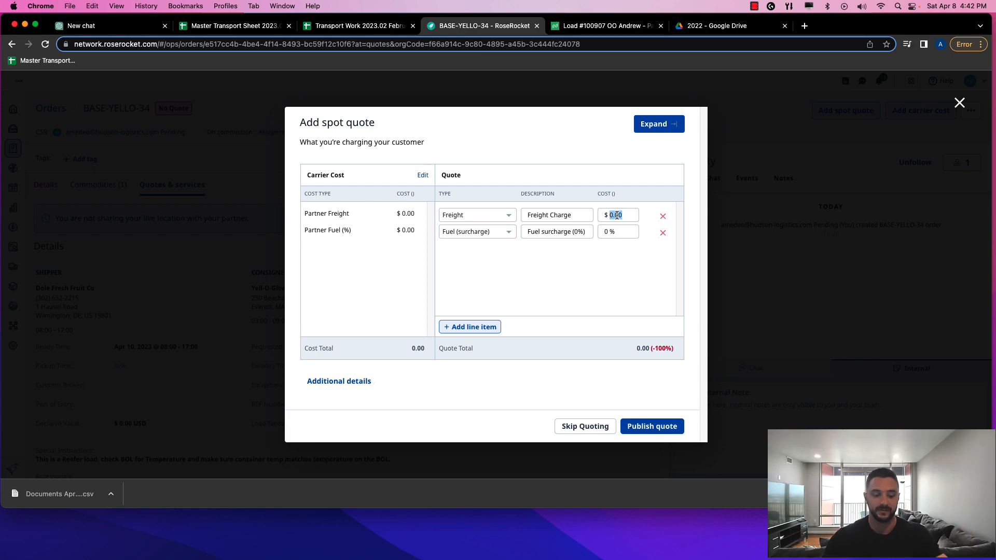
{"action": "type", "text": "1850"}
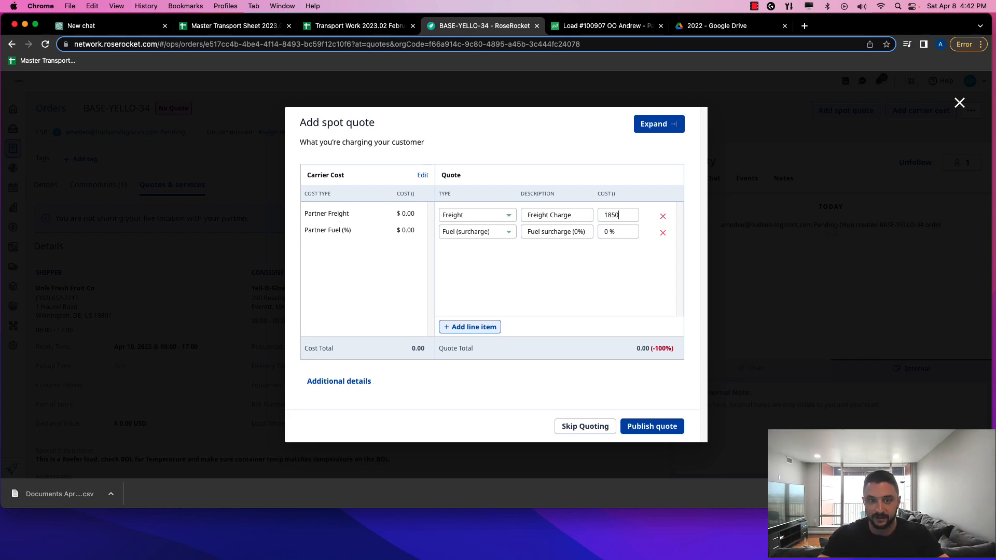
{"action": "left_click", "coordinate": [619, 251]}
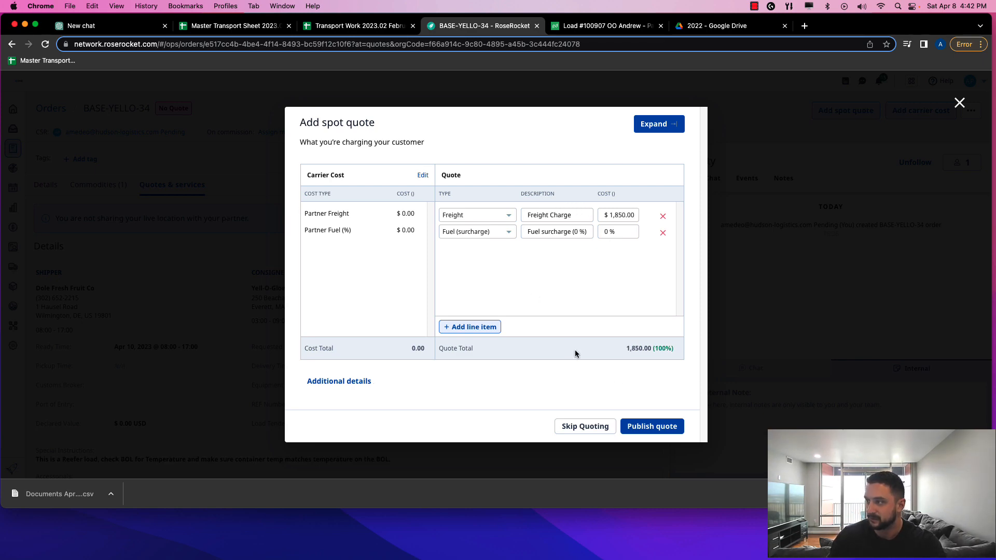
{"action": "left_click", "coordinate": [655, 427]}
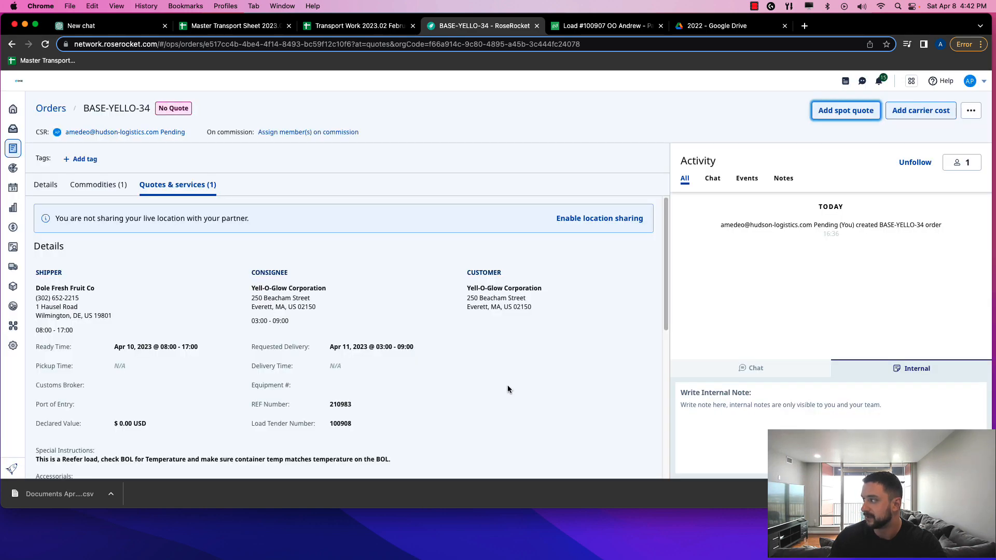
{"action": "scroll", "coordinate": [488, 349], "scroll_direction": "down", "scroll_amount": 3}
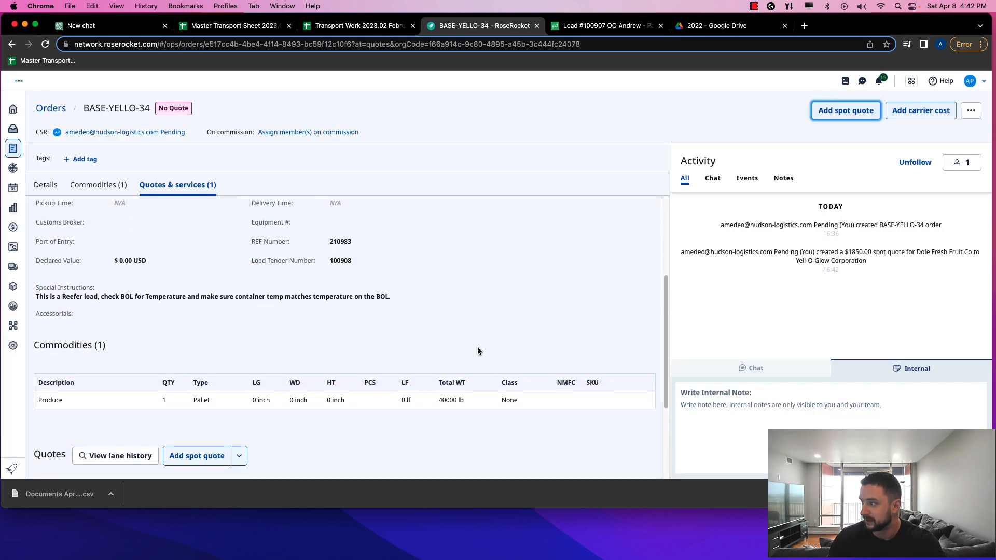
{"action": "scroll", "coordinate": [477, 351], "scroll_direction": "down", "scroll_amount": 3}
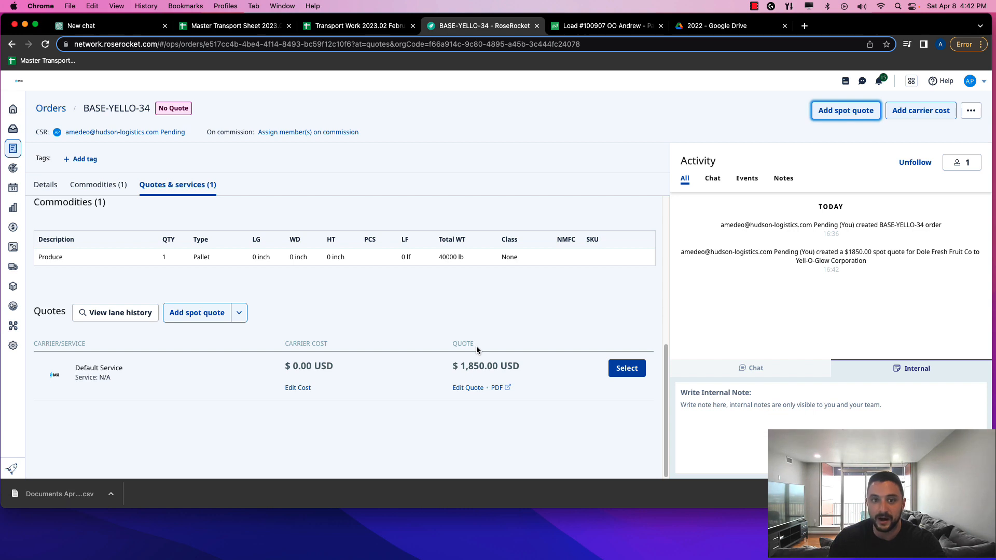
{"action": "left_click", "coordinate": [624, 373]}
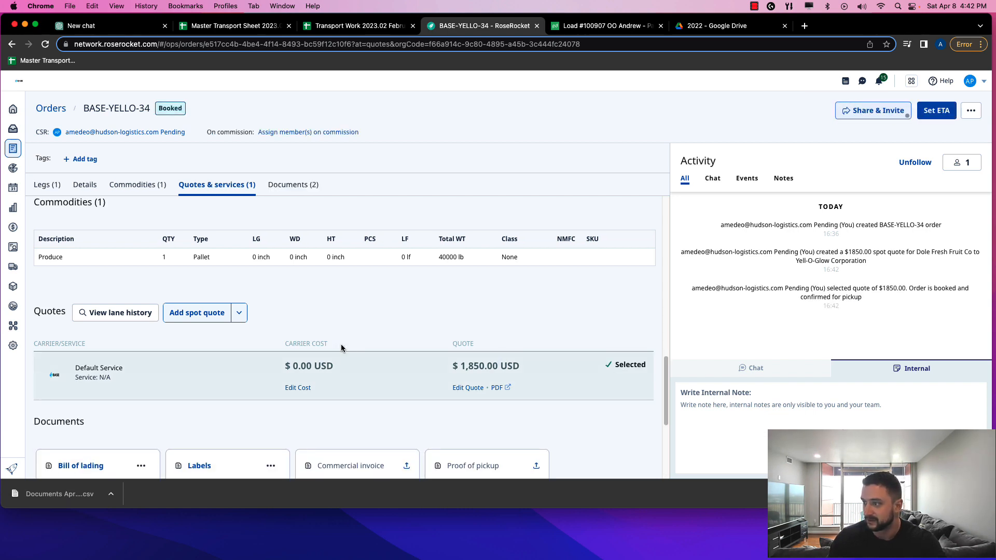
{"action": "scroll", "coordinate": [305, 347], "scroll_direction": "up", "scroll_amount": 4}
{"action": "scroll", "coordinate": [305, 347], "scroll_direction": "down", "scroll_amount": 5}
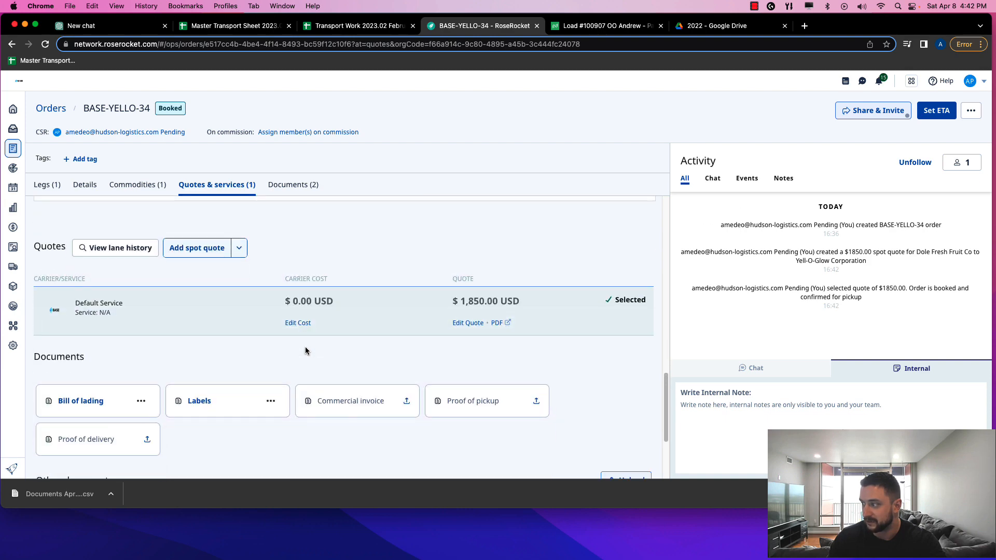
{"action": "scroll", "coordinate": [305, 350], "scroll_direction": "up", "scroll_amount": 6}
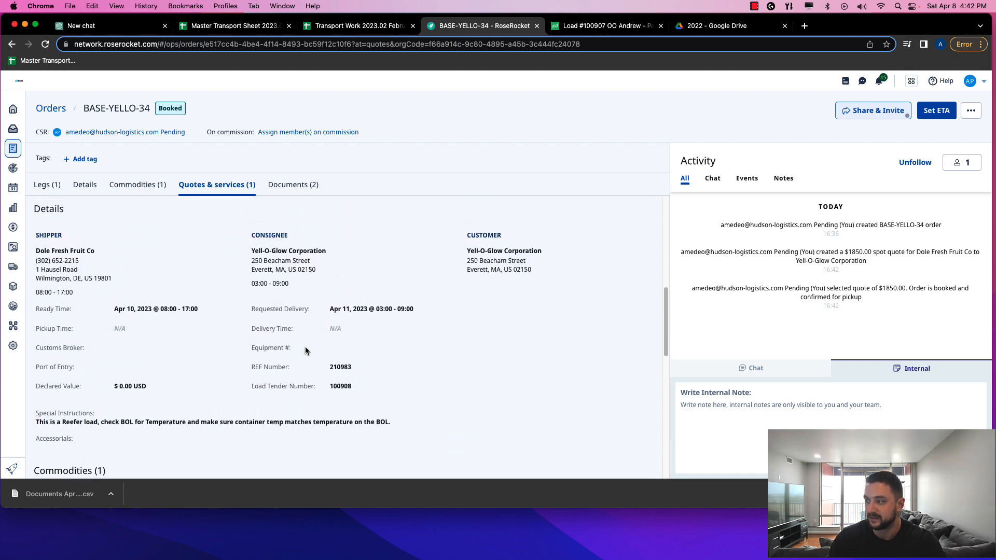
{"action": "scroll", "coordinate": [306, 351], "scroll_direction": "up", "scroll_amount": 10}
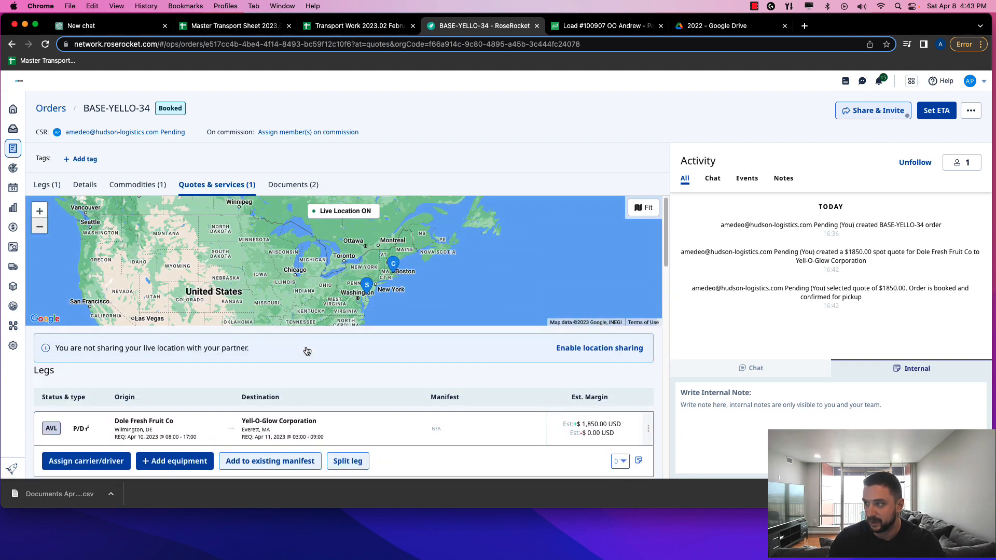
{"action": "scroll", "coordinate": [293, 349], "scroll_direction": "down", "scroll_amount": 3}
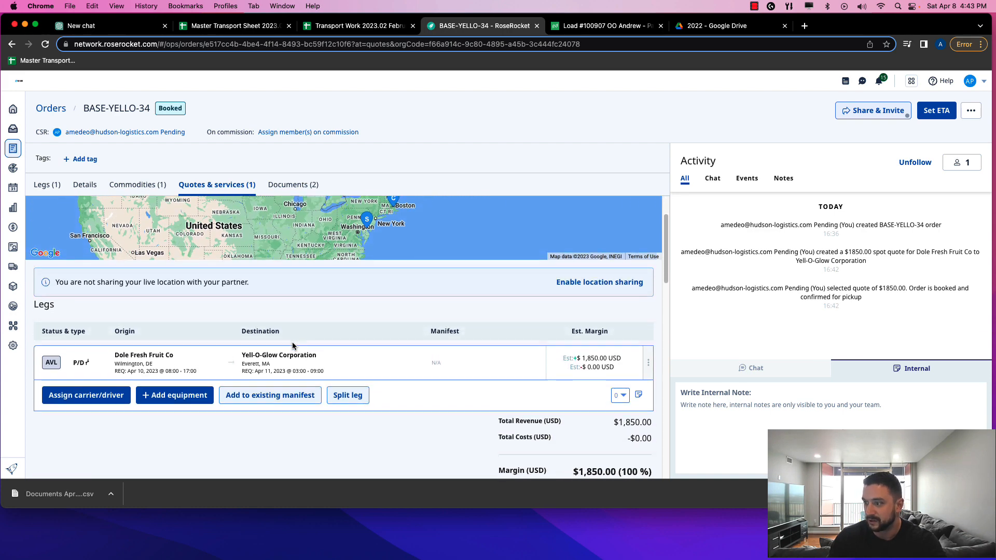
{"action": "scroll", "coordinate": [294, 347], "scroll_direction": "down", "scroll_amount": 1}
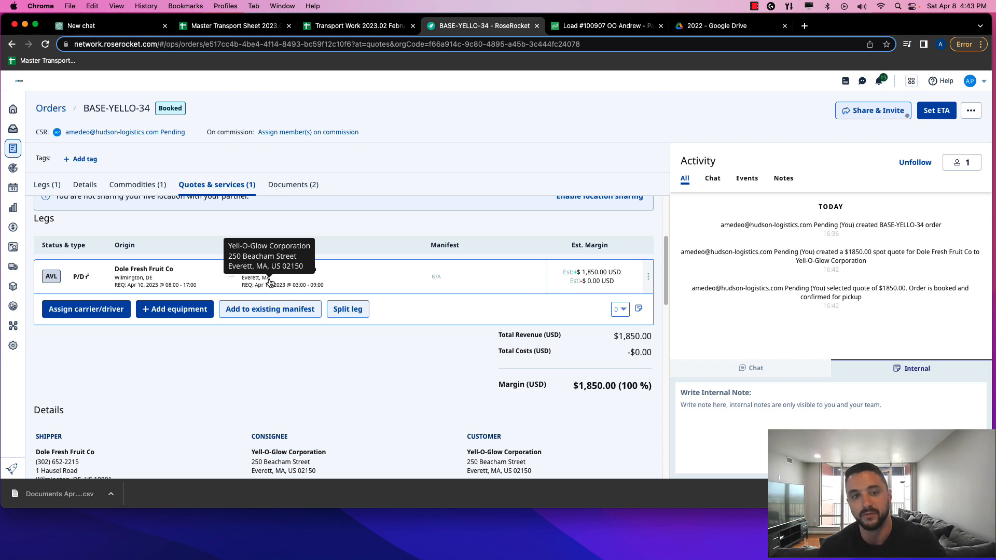
Split the leg with an intermediate stop at the BASE Carriers Wilmington terminal and save
{"action": "left_click", "coordinate": [343, 309]}
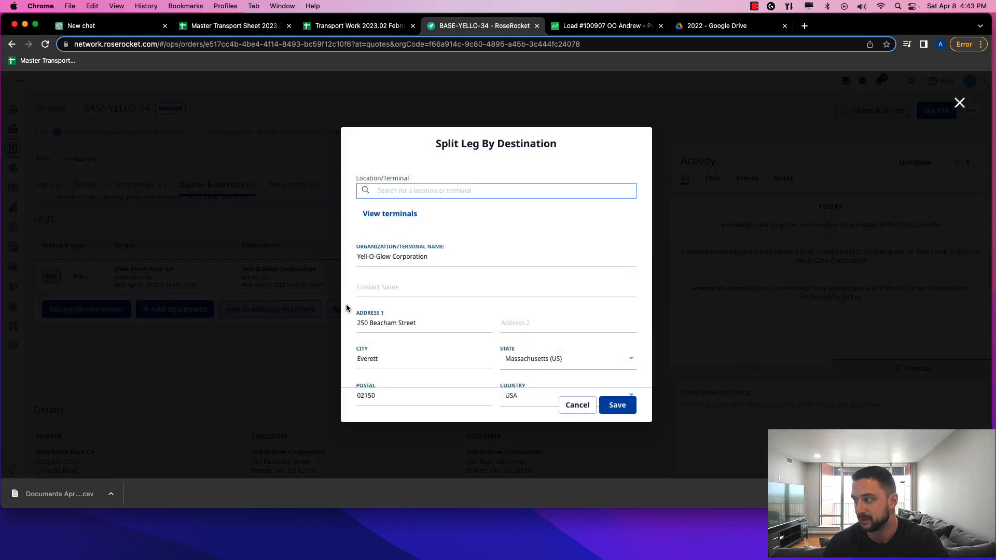
{"action": "left_click", "coordinate": [374, 191]}
{"action": "type", "text": "B"}
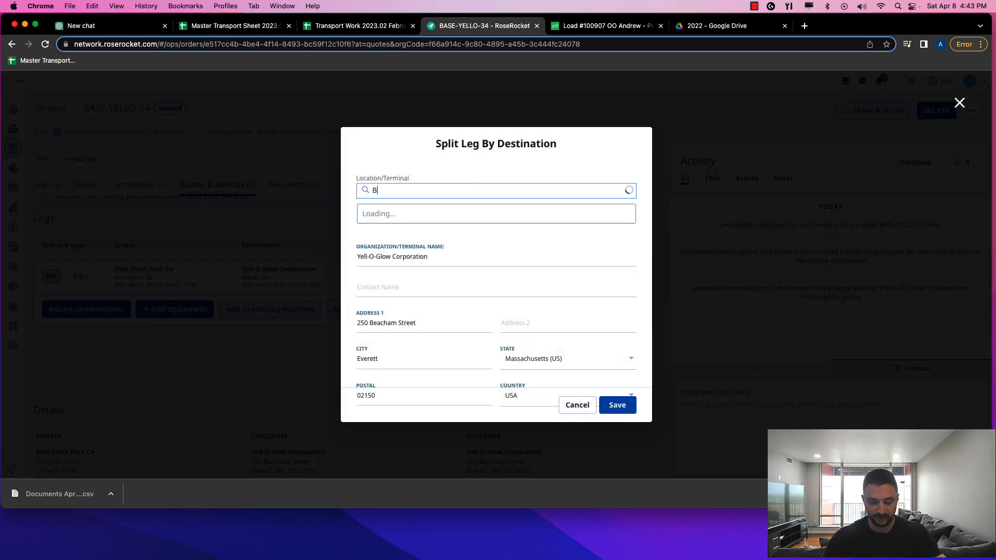
{"action": "type", "text": "ASE"}
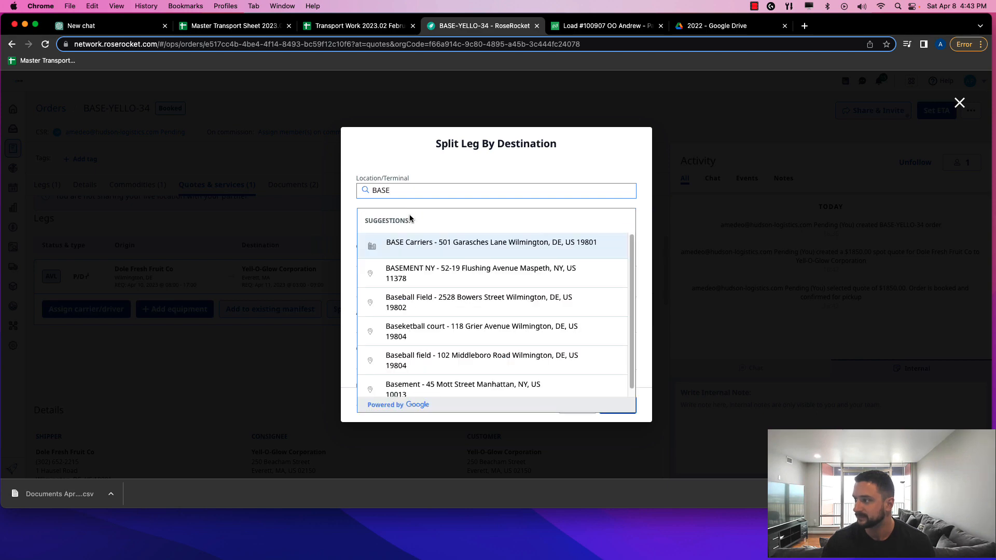
{"action": "left_click", "coordinate": [418, 246]}
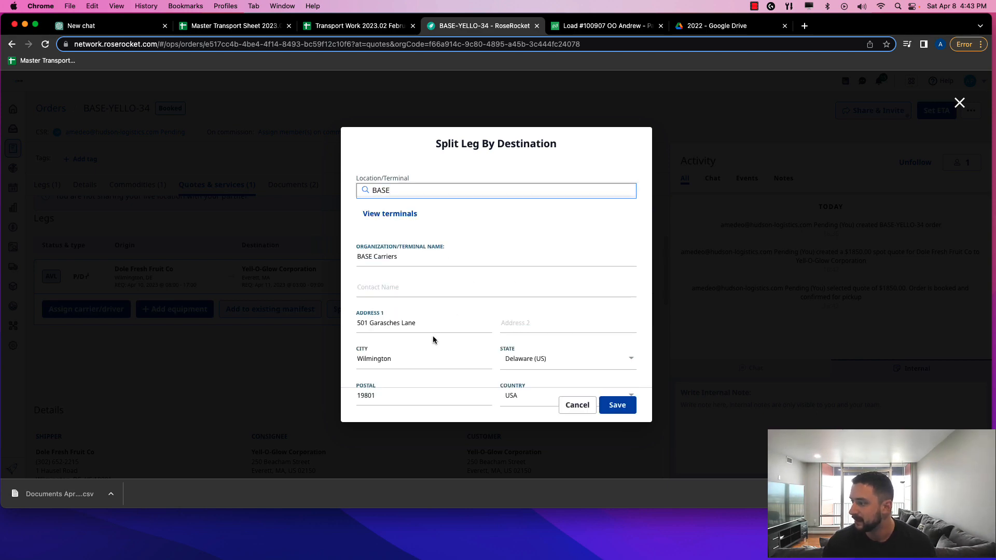
{"action": "left_click", "coordinate": [618, 404]}
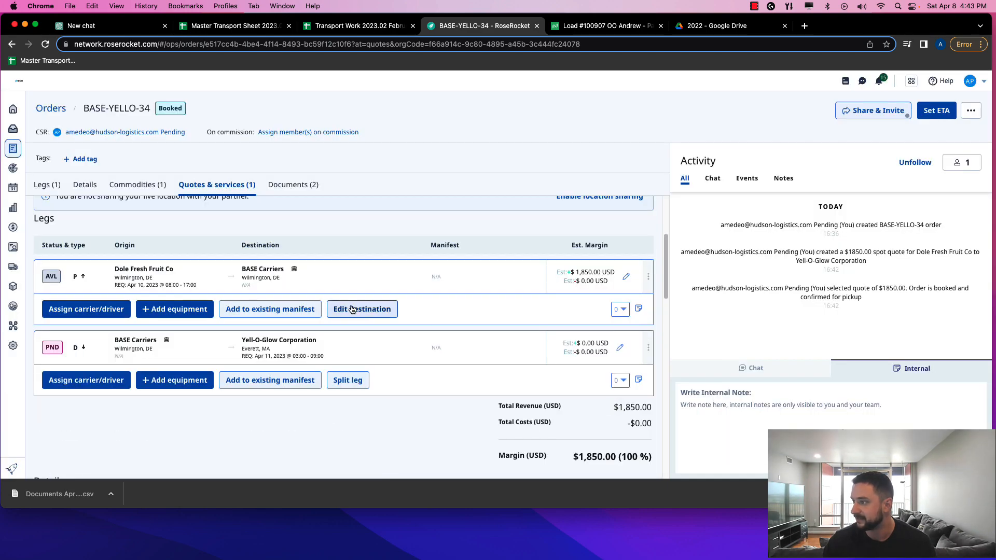
{"action": "mouse_move", "coordinate": [271, 277]}
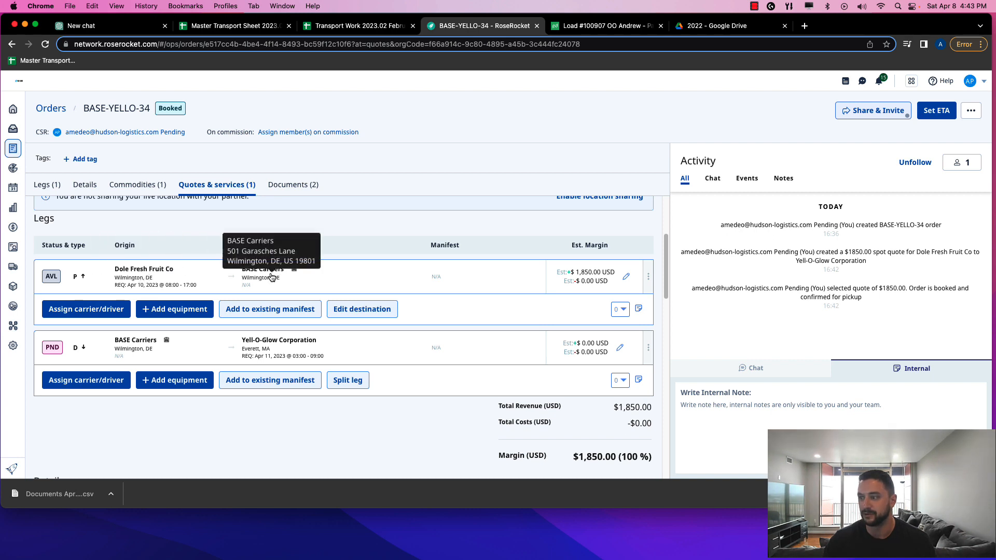
{"action": "mouse_move", "coordinate": [261, 353]}
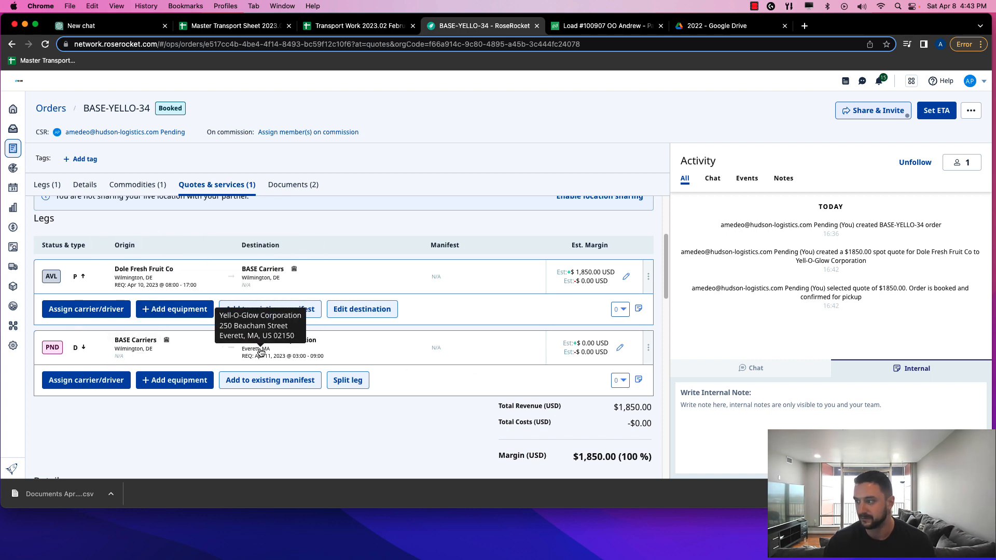
{"action": "mouse_move", "coordinate": [346, 283]}
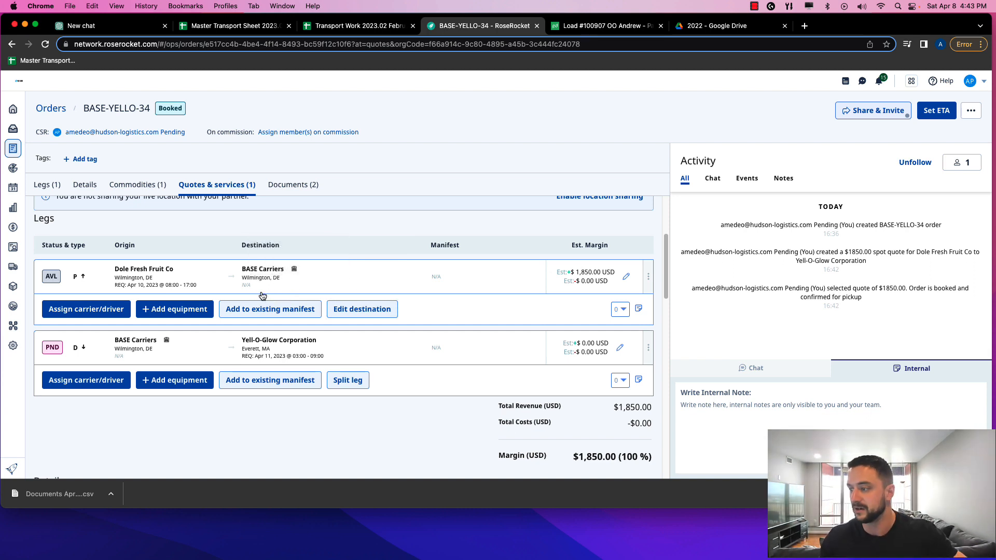
Assign the primary driver to the Dole Fresh Fruit Co pickup leg on new manifest BASEM0067
{"action": "left_click", "coordinate": [83, 314]}
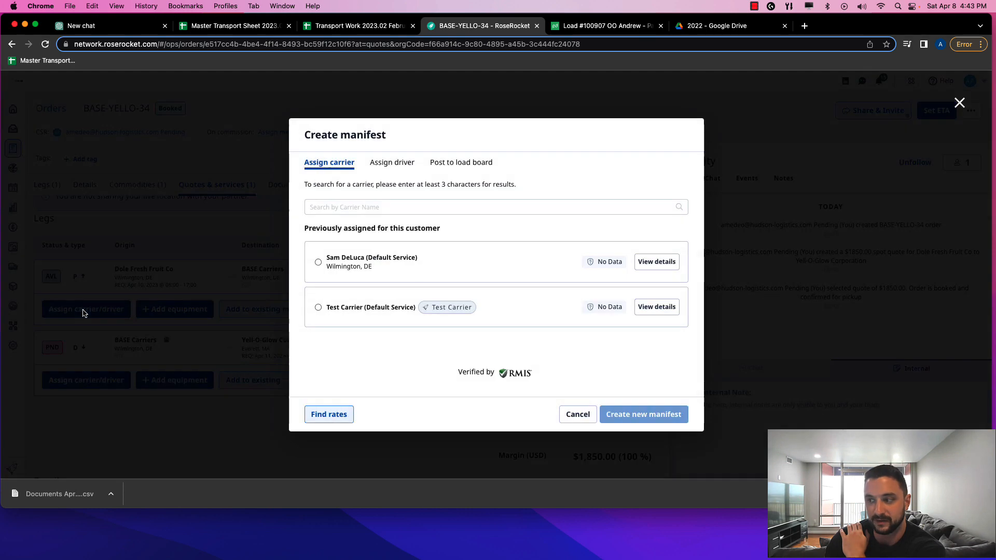
{"action": "left_click", "coordinate": [388, 162]}
{"action": "left_click", "coordinate": [449, 301]}
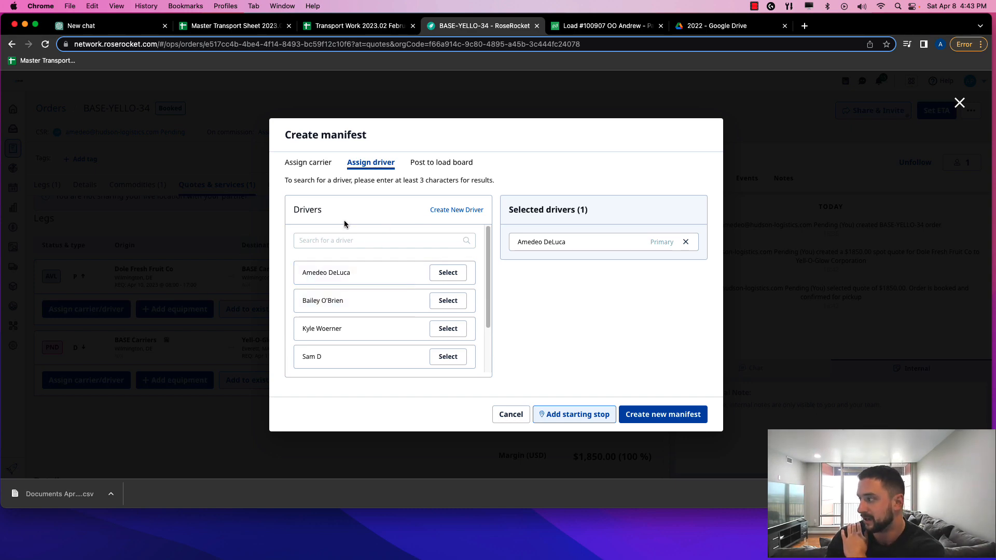
{"action": "left_click", "coordinate": [672, 416]}
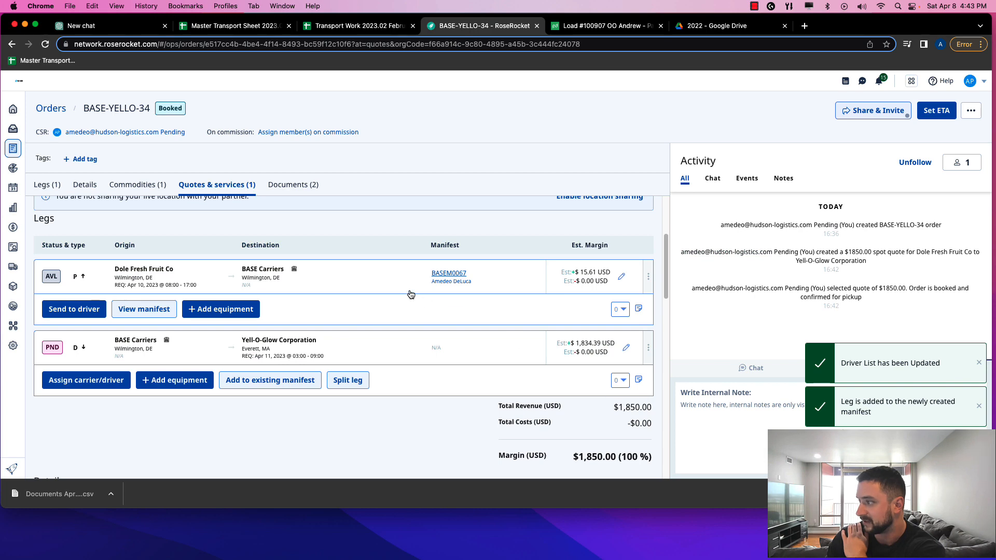
{"action": "left_click", "coordinate": [101, 378]}
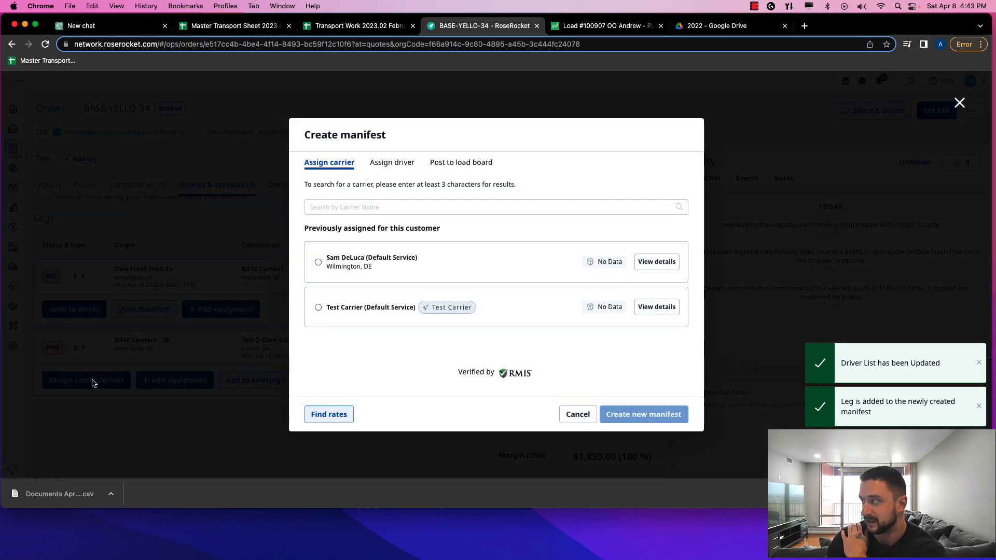
Assign Test Carrier to the Yell-O-Glow delivery leg on manifest BASEM0068 with $1,500.00 freight charges
{"action": "left_click", "coordinate": [330, 307]}
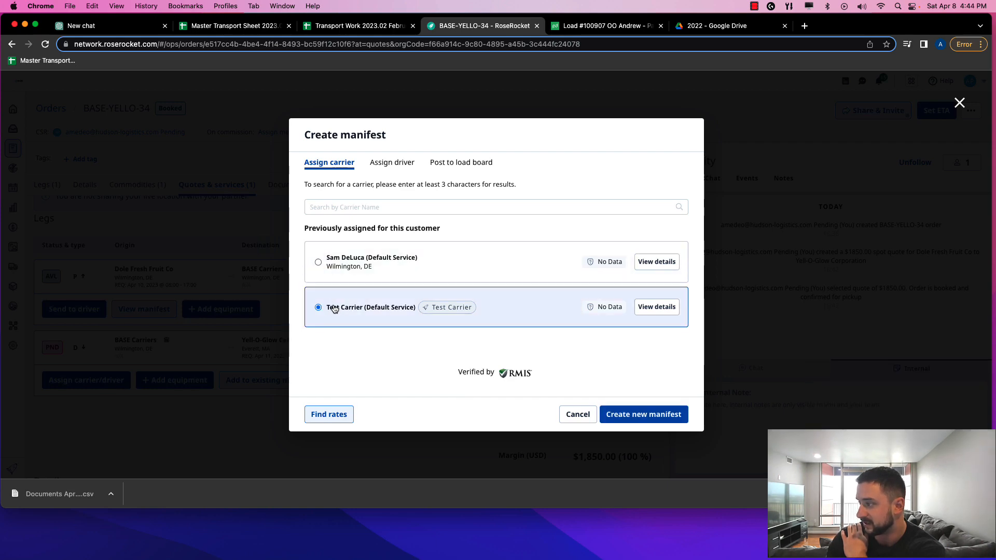
{"action": "left_click", "coordinate": [645, 418]}
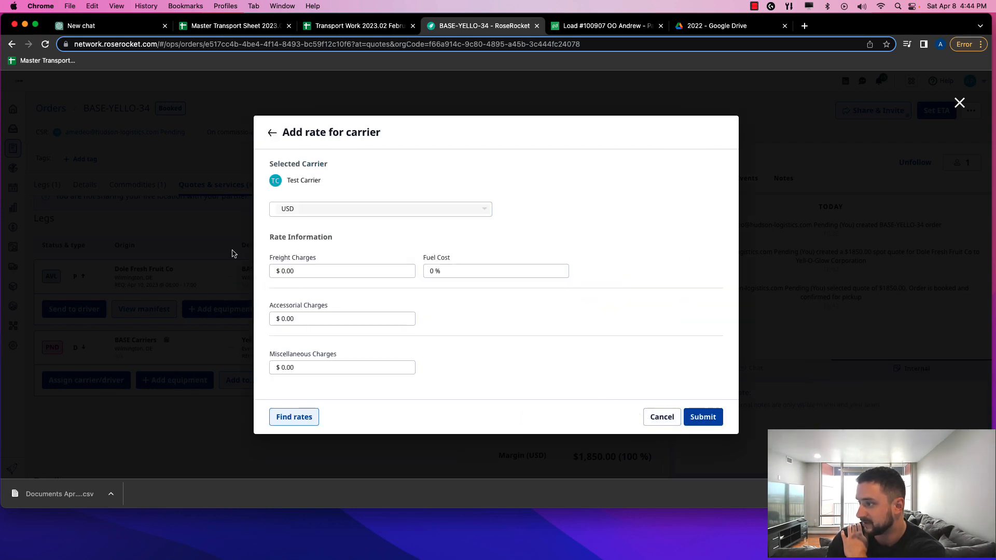
{"action": "left_click", "coordinate": [291, 270]}
{"action": "left_click", "coordinate": [292, 273]}
{"action": "mouse_move", "coordinate": [284, 272]}
{"action": "left_mouse_down"}
{"action": "mouse_move", "coordinate": [301, 272]}
{"action": "mouse_move", "coordinate": [281, 272]}
{"action": "left_mouse_up"}
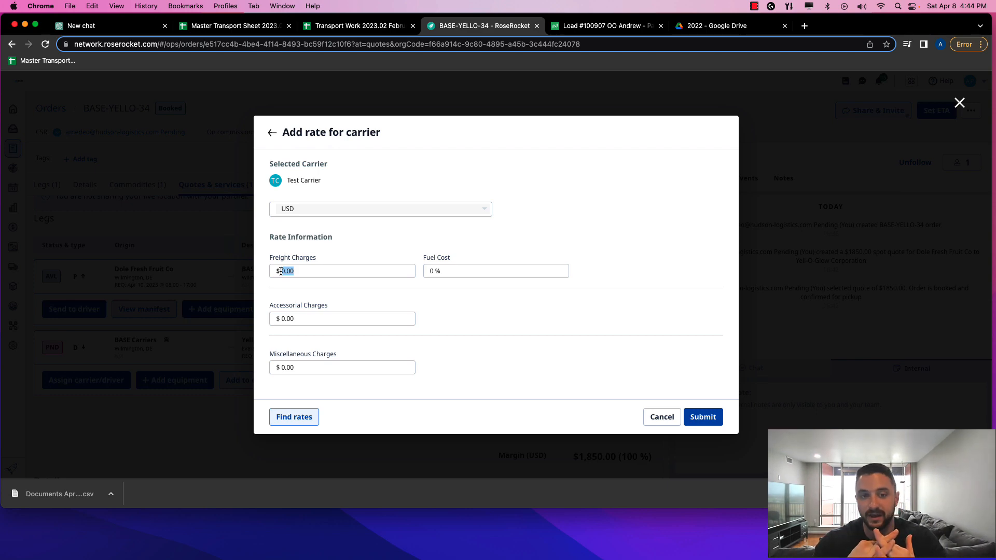
{"action": "type", "text": "1500"}
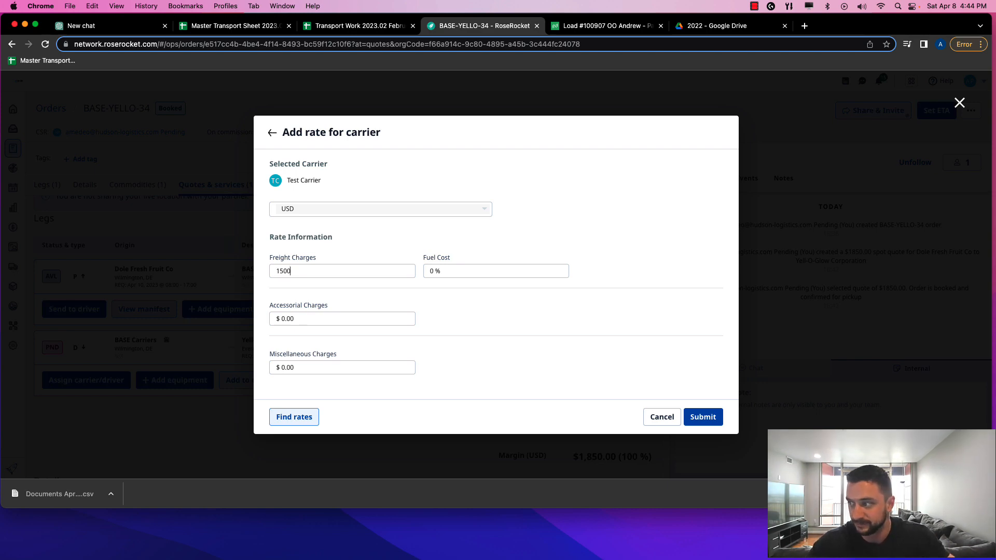
{"action": "left_click", "coordinate": [362, 302]}
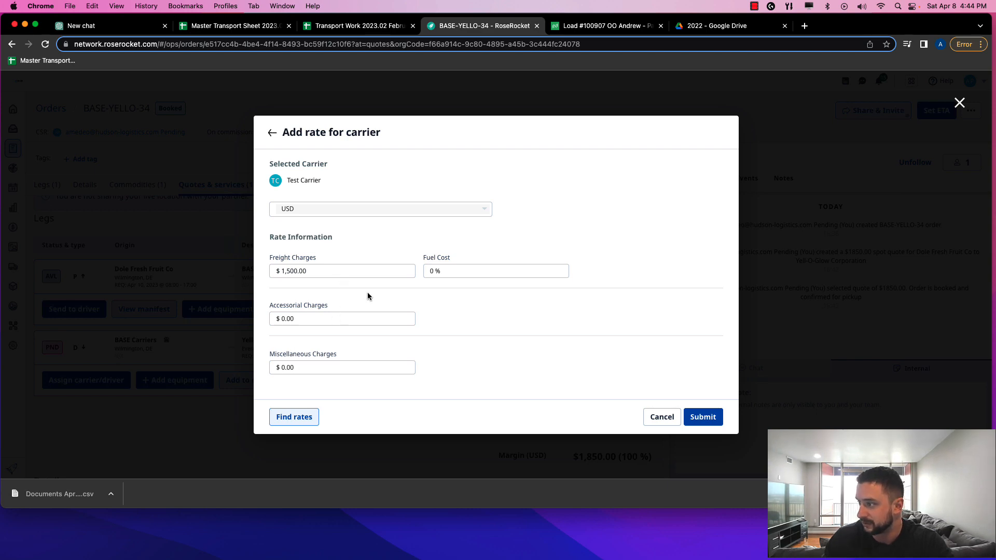
{"action": "left_click", "coordinate": [709, 421]}
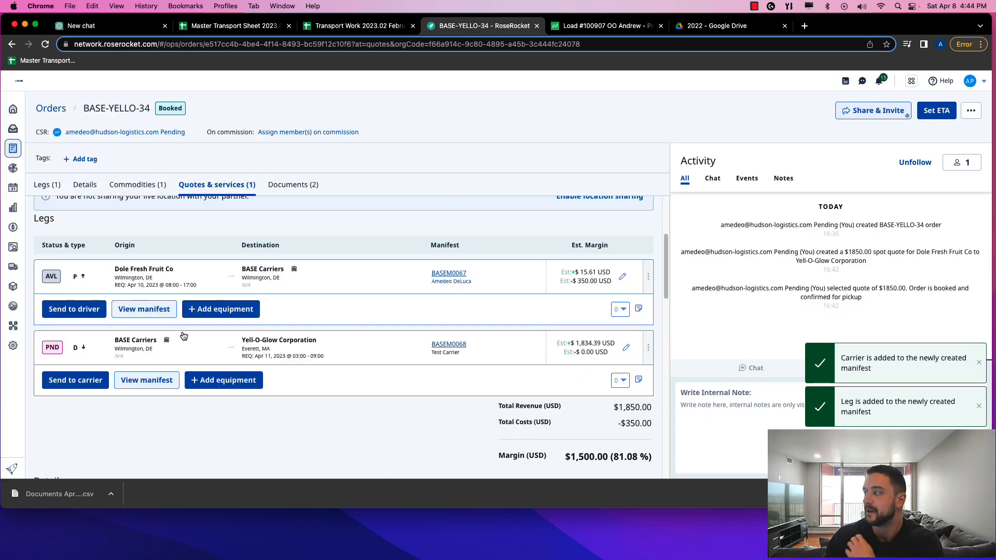
Find the Legs table and open the pickup leg's manifest BASEM0067
{"action": "scroll", "coordinate": [171, 338], "scroll_direction": "up", "scroll_amount": 3}
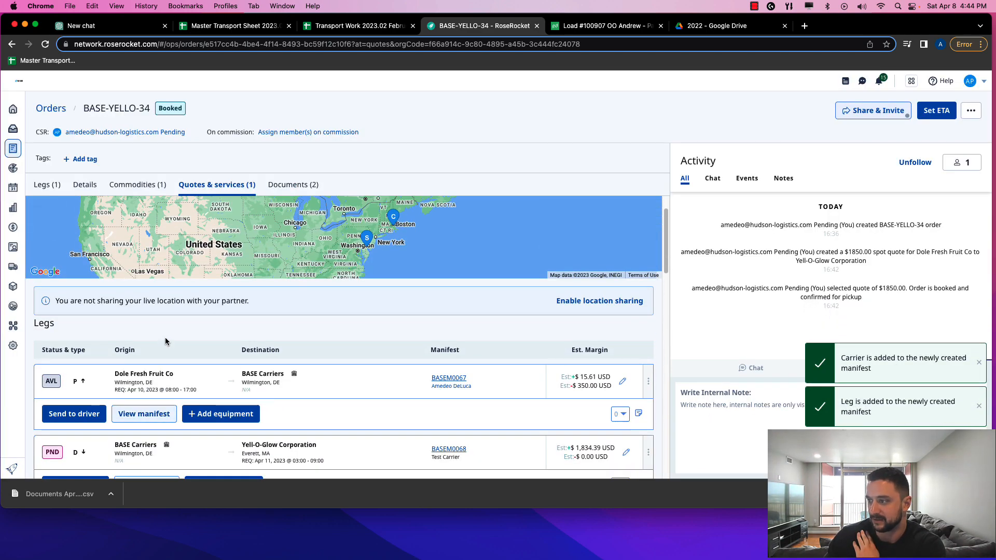
{"action": "scroll", "coordinate": [165, 341], "scroll_direction": "up", "scroll_amount": 2}
{"action": "scroll", "coordinate": [165, 341], "scroll_direction": "down", "scroll_amount": 5}
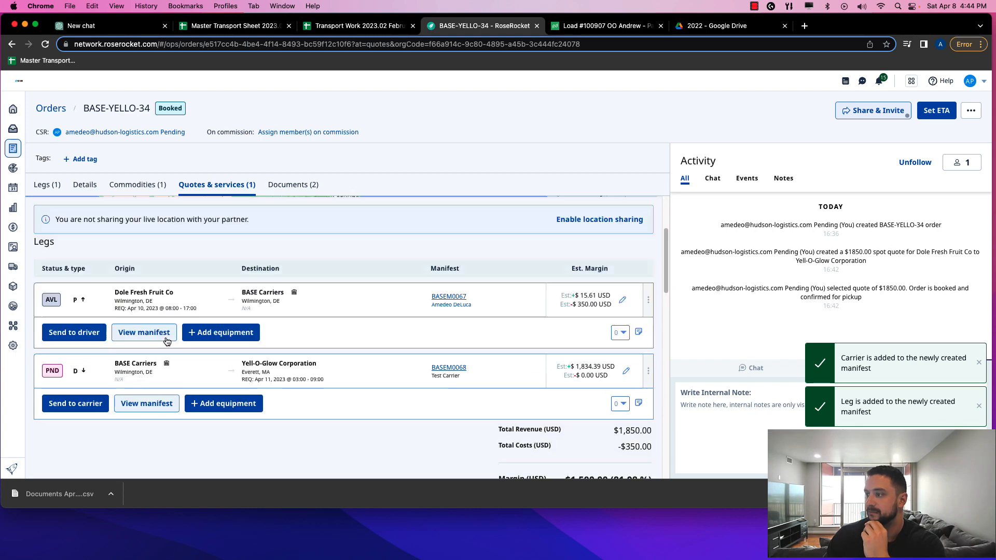
{"action": "scroll", "coordinate": [167, 340], "scroll_direction": "up", "scroll_amount": 3}
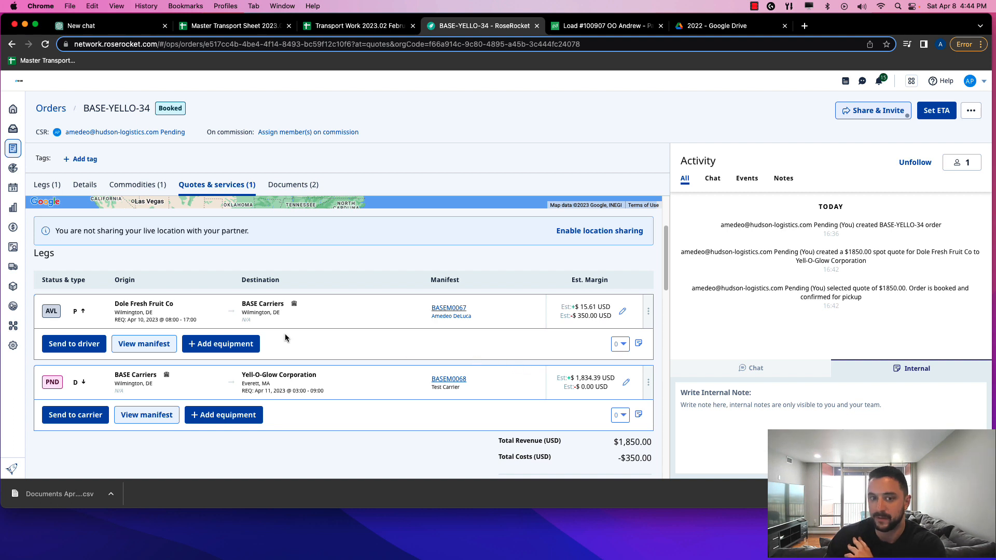
{"action": "mouse_move", "coordinate": [584, 317]}
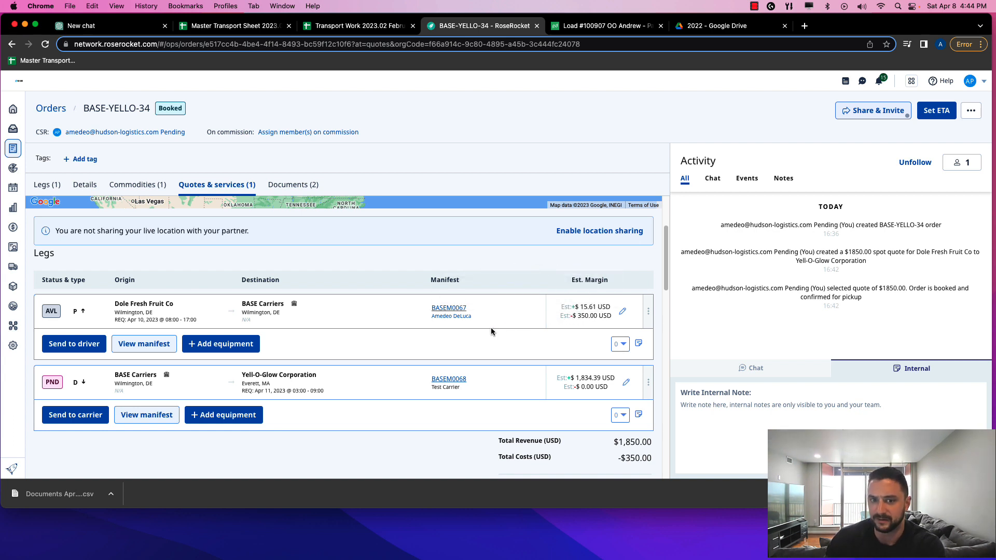
{"action": "mouse_move", "coordinate": [436, 320]}
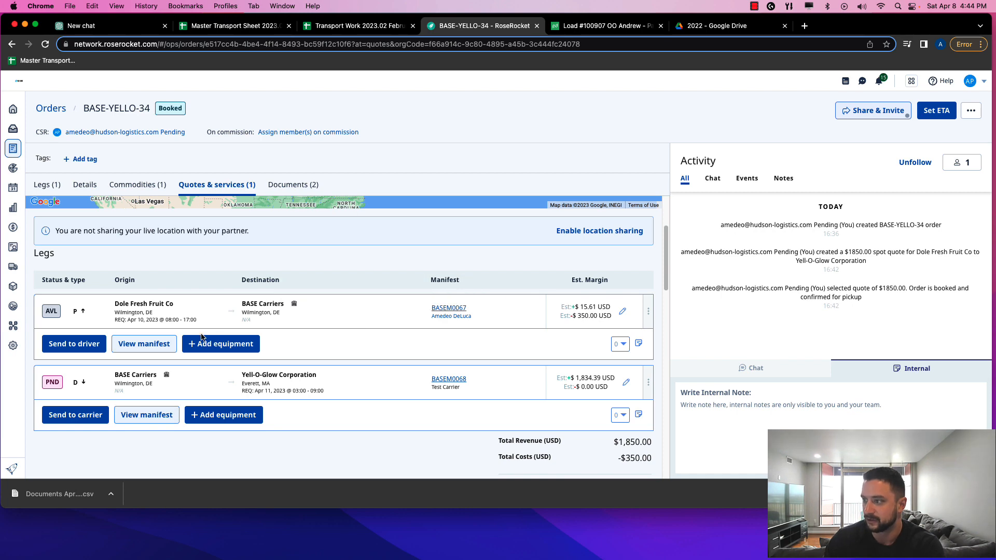
{"action": "scroll", "coordinate": [202, 333], "scroll_direction": "up", "scroll_amount": 3}
{"action": "scroll", "coordinate": [203, 333], "scroll_direction": "down", "scroll_amount": 1}
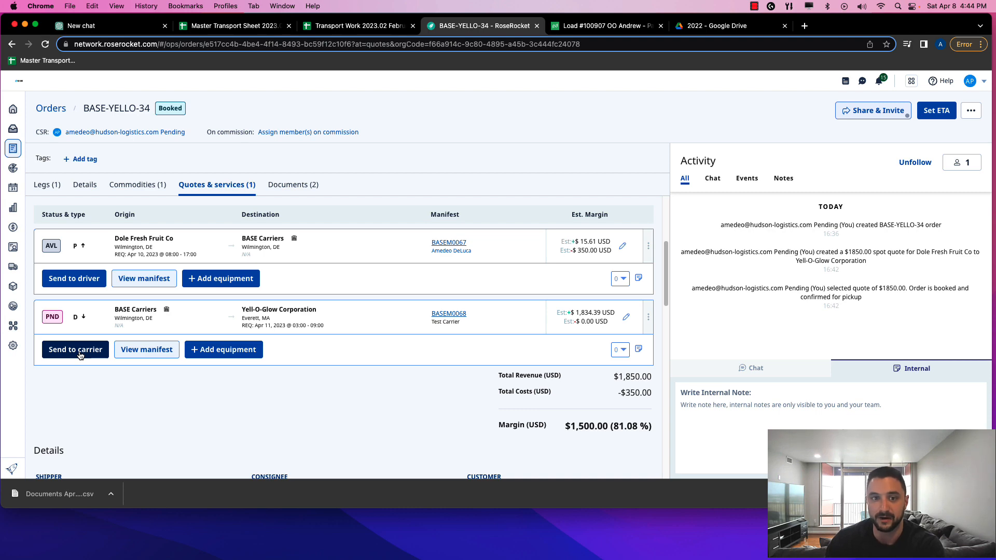
{"action": "scroll", "coordinate": [131, 331], "scroll_direction": "down", "scroll_amount": 5}
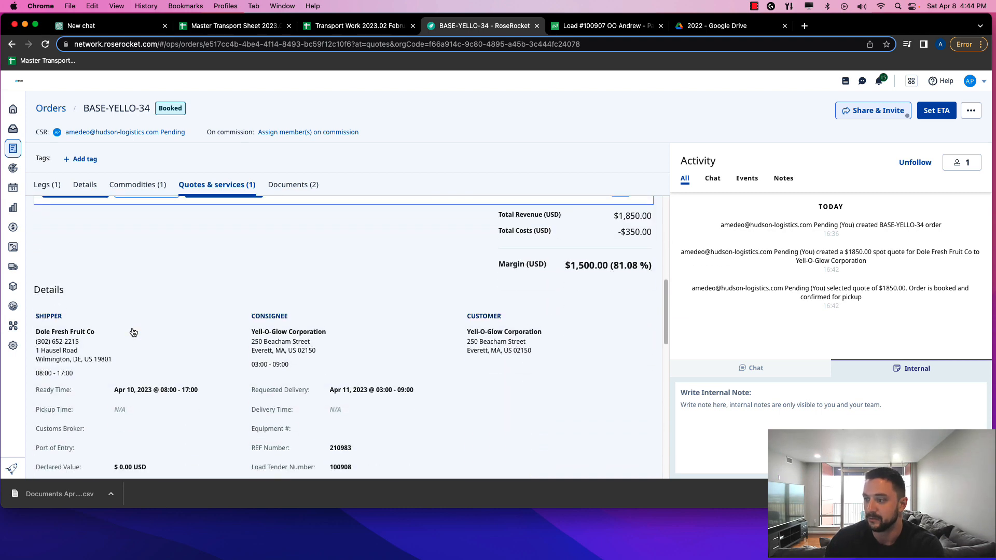
{"action": "scroll", "coordinate": [132, 330], "scroll_direction": "down", "scroll_amount": 5}
{"action": "scroll", "coordinate": [132, 331], "scroll_direction": "up", "scroll_amount": 3}
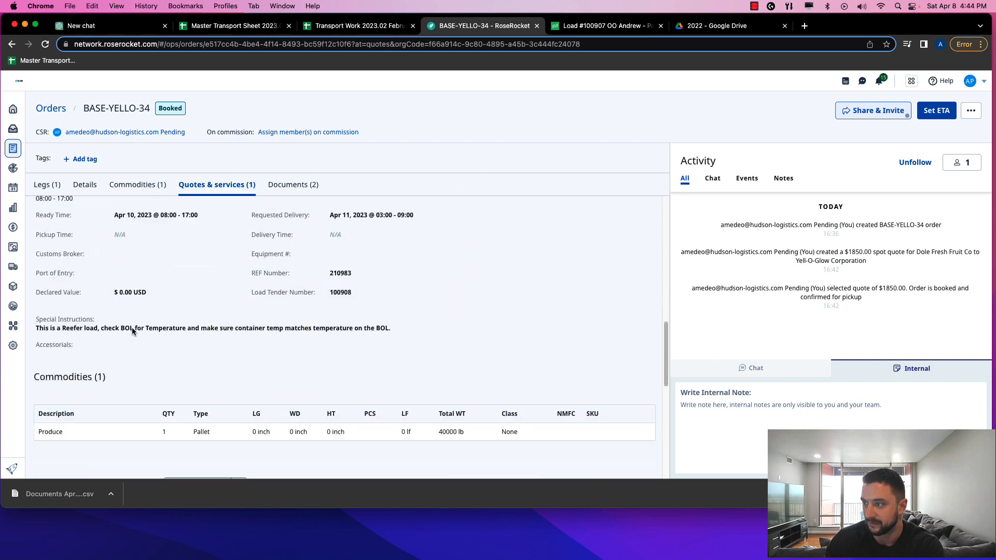
{"action": "scroll", "coordinate": [132, 331], "scroll_direction": "down", "scroll_amount": 6}
{"action": "scroll", "coordinate": [132, 330], "scroll_direction": "down", "scroll_amount": 1}
{"action": "scroll", "coordinate": [132, 331], "scroll_direction": "up", "scroll_amount": 10}
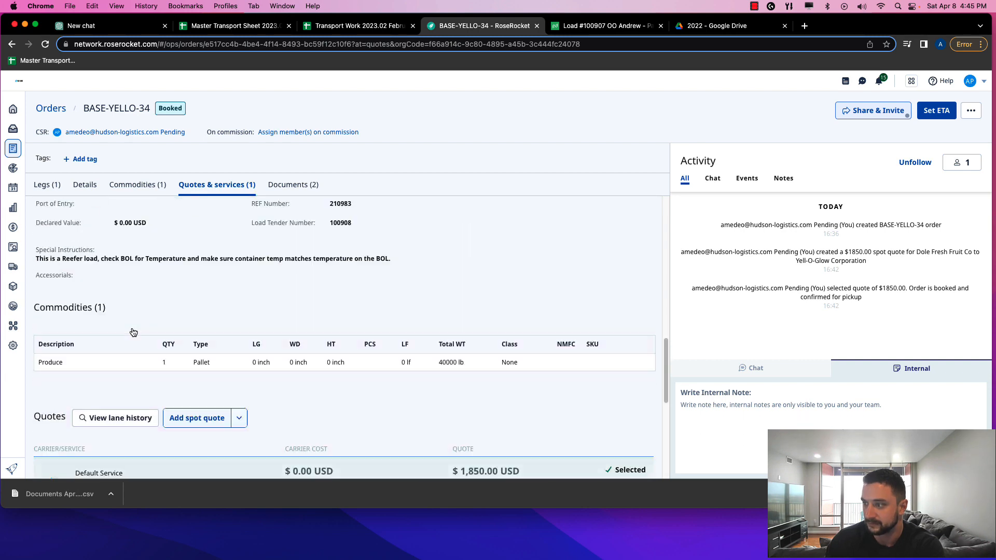
{"action": "scroll", "coordinate": [132, 332], "scroll_direction": "up", "scroll_amount": 7}
{"action": "scroll", "coordinate": [132, 332], "scroll_direction": "down", "scroll_amount": 3}
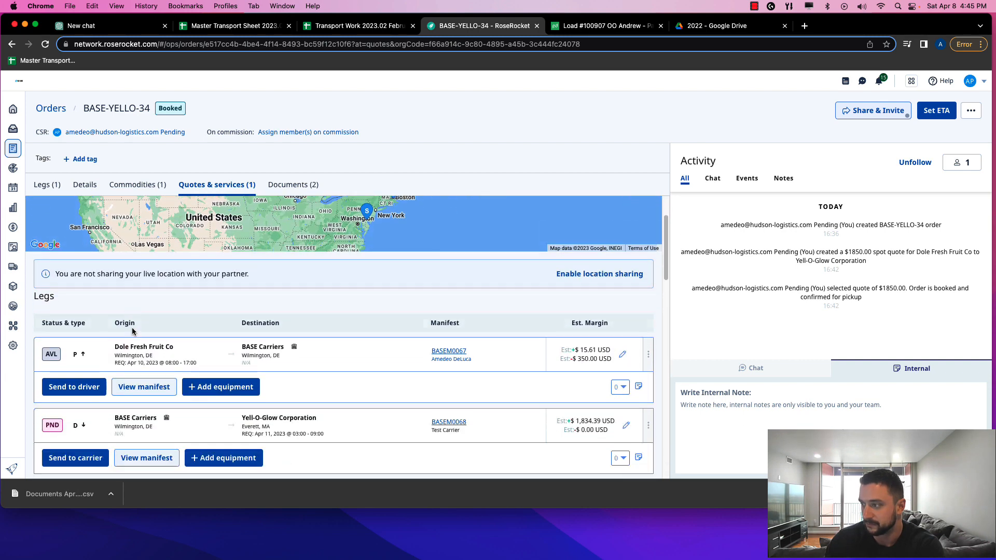
{"action": "scroll", "coordinate": [134, 329], "scroll_direction": "up", "scroll_amount": 1}
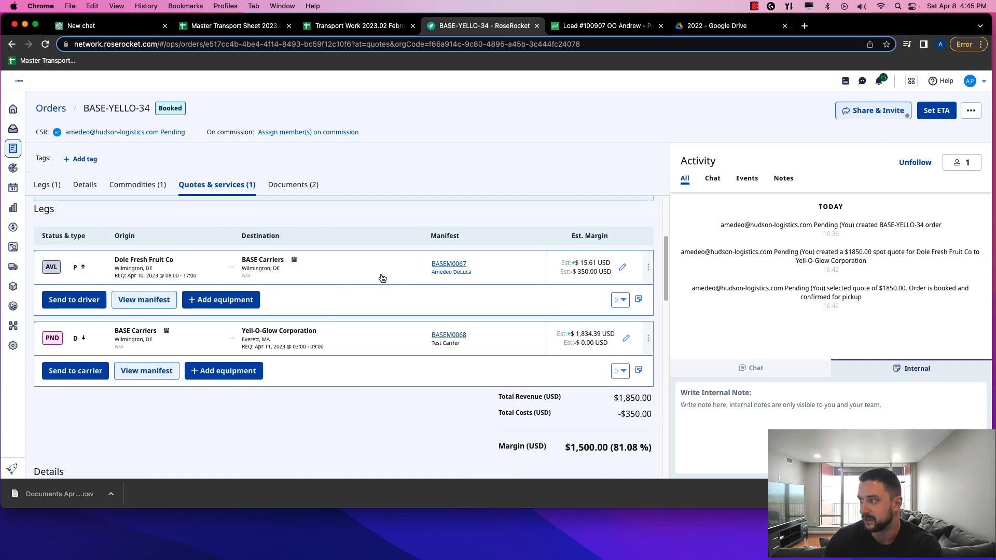
{"action": "left_click", "coordinate": [447, 263]}
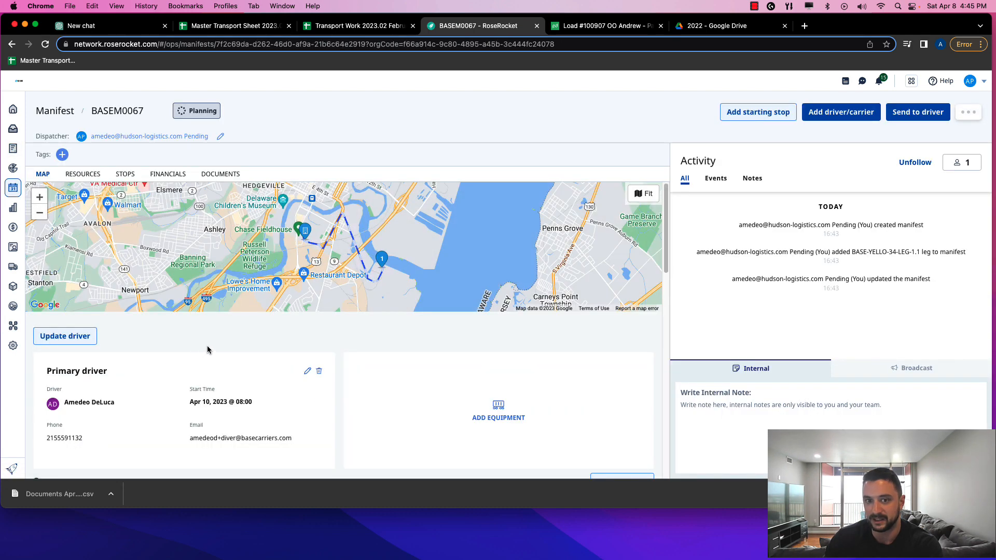
Scroll manifest BASEM0067 past its stops to the $350.00 driver pay flat-rate cost estimate
{"action": "scroll", "coordinate": [210, 344], "scroll_direction": "down", "scroll_amount": 5}
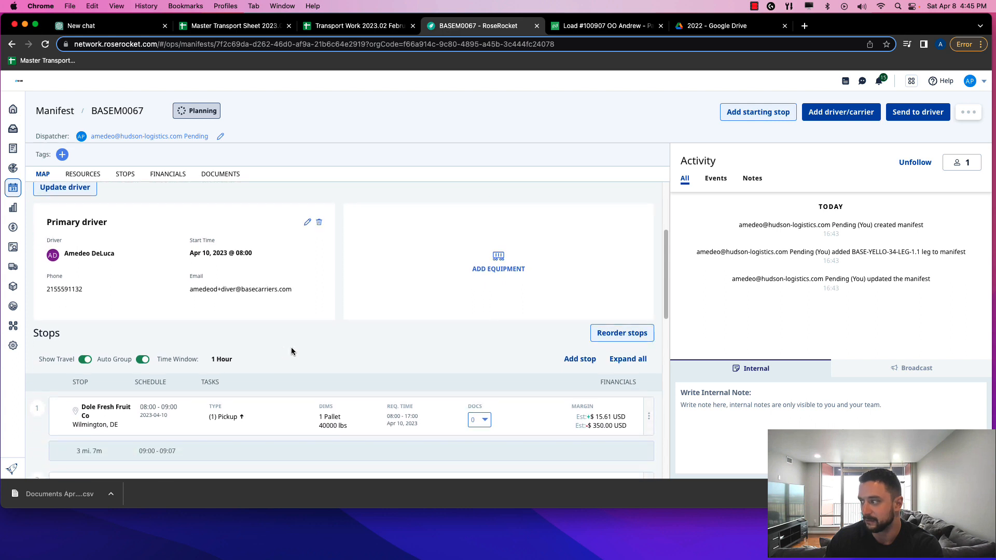
{"action": "scroll", "coordinate": [299, 348], "scroll_direction": "down", "scroll_amount": 3}
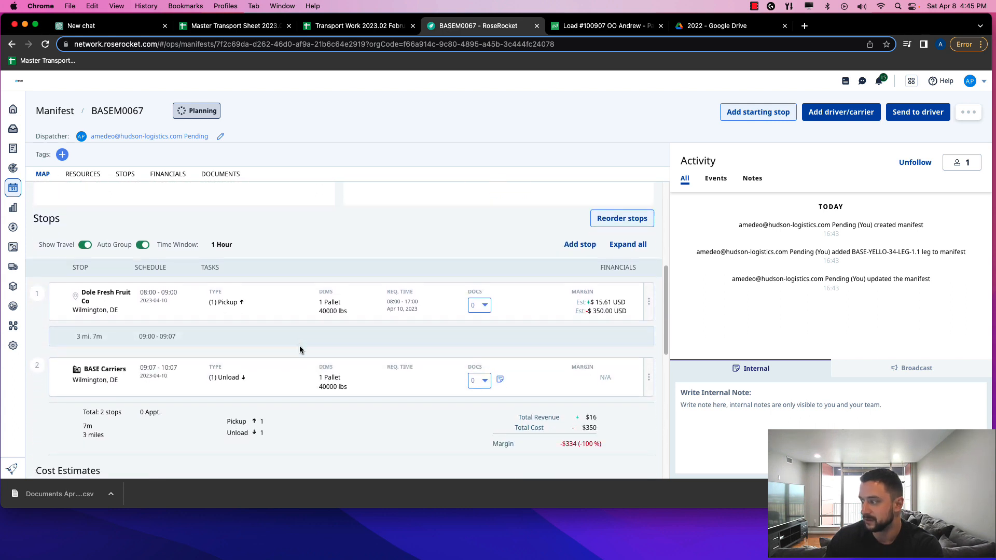
{"action": "scroll", "coordinate": [299, 350], "scroll_direction": "down", "scroll_amount": 3}
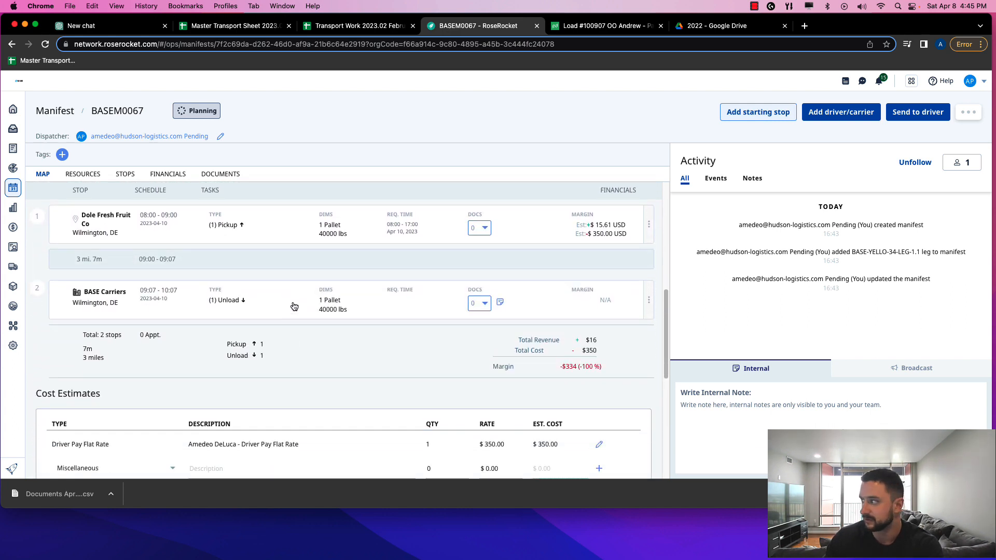
{"action": "scroll", "coordinate": [295, 299], "scroll_direction": "down", "scroll_amount": 5}
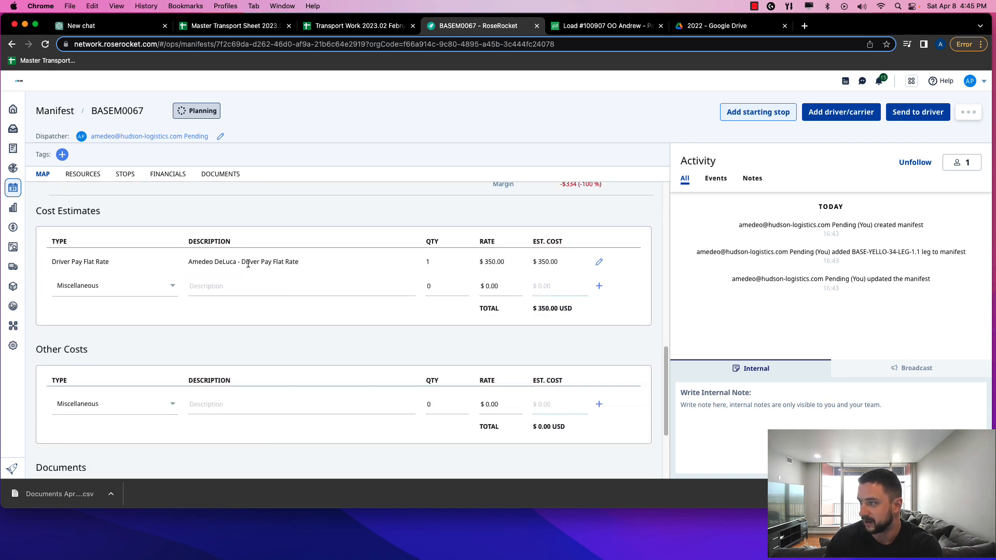
{"action": "left_click", "coordinate": [598, 261]}
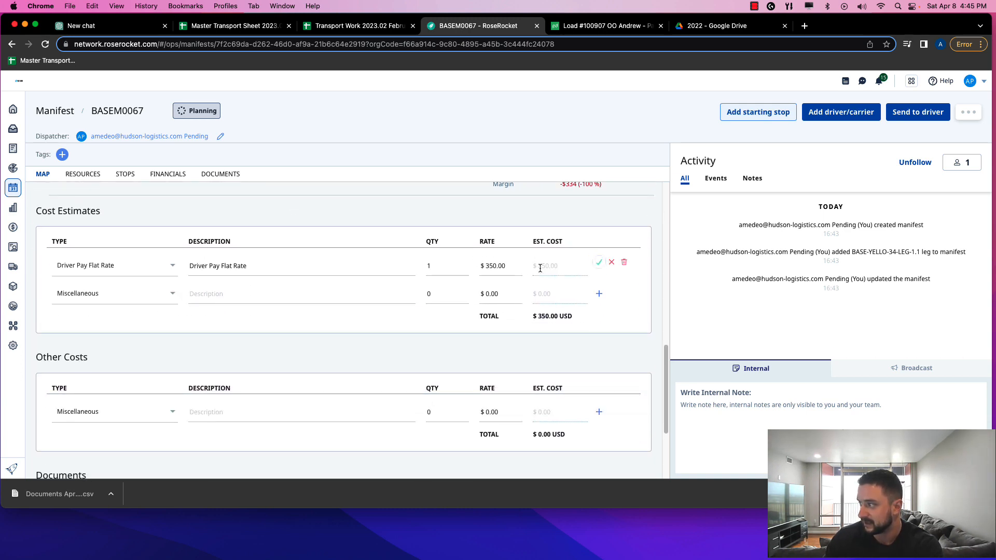
{"action": "left_click", "coordinate": [500, 264]}
{"action": "left_click_drag", "start_coordinate": [480, 266], "coordinate": [493, 266]}
{"action": "double_click", "coordinate": [490, 265]}
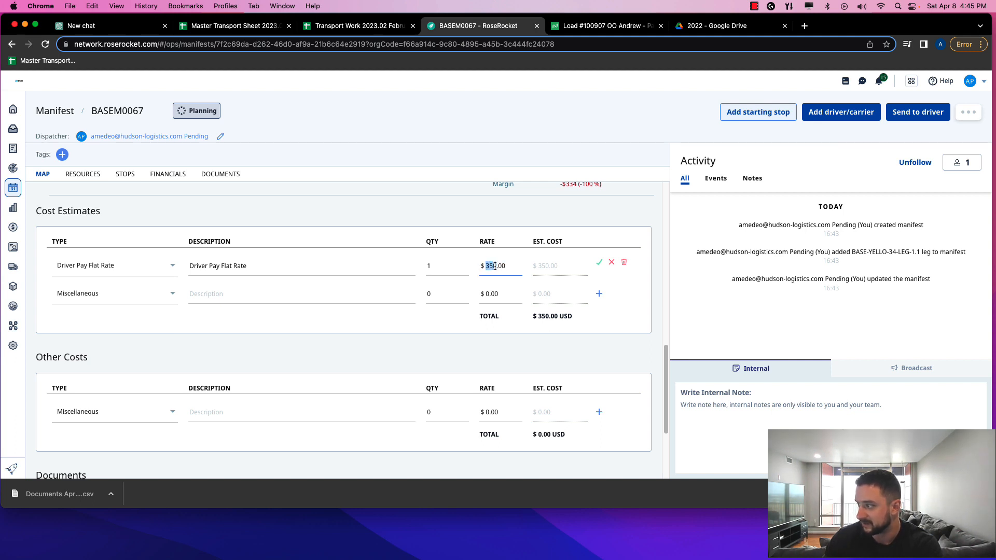
{"action": "type", "text": "1.0025"}
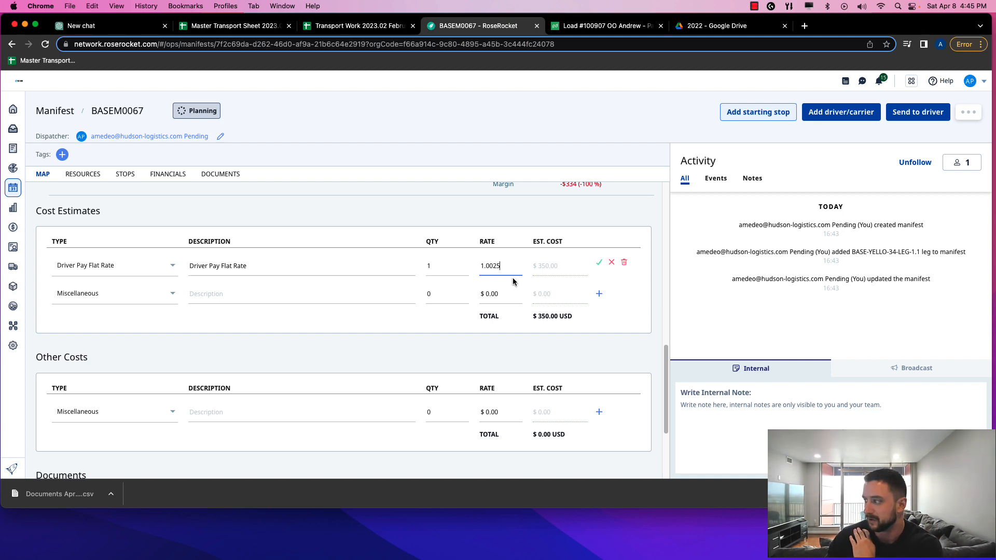
{"action": "left_click_drag", "start_coordinate": [502, 266], "coordinate": [461, 266]}
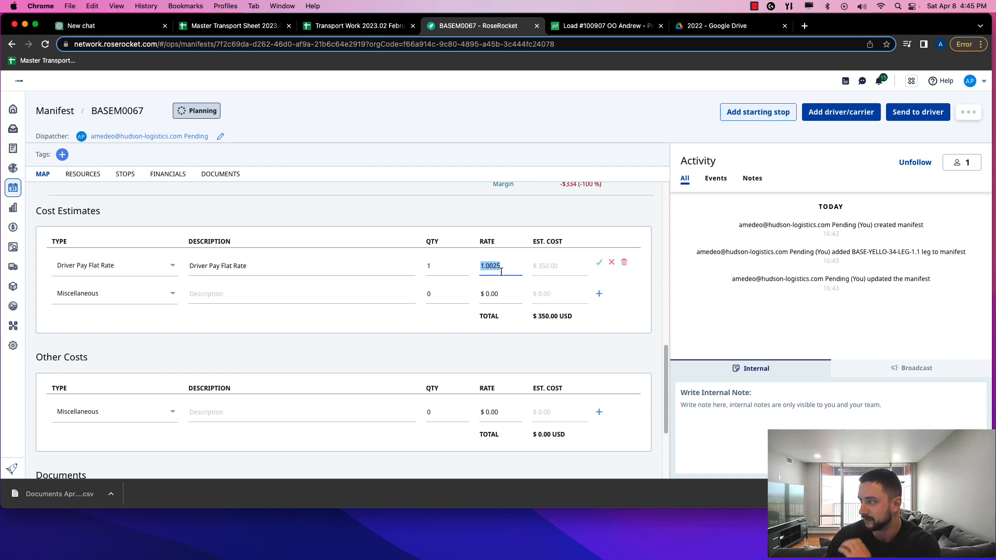
{"action": "type", "text": "12"}
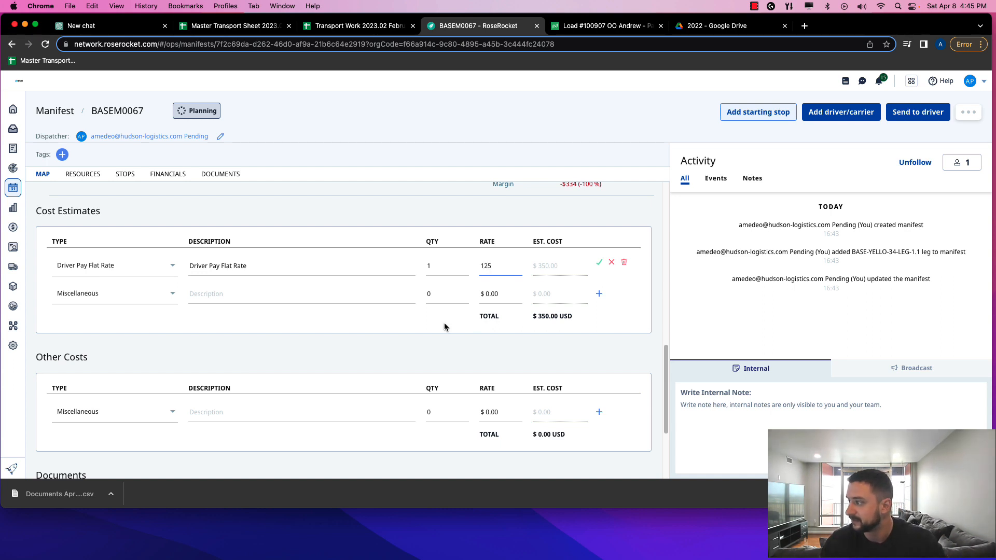
{"action": "type", "text": "5"}
{"action": "left_click", "coordinate": [445, 327]}
{"action": "left_click", "coordinate": [599, 263]}
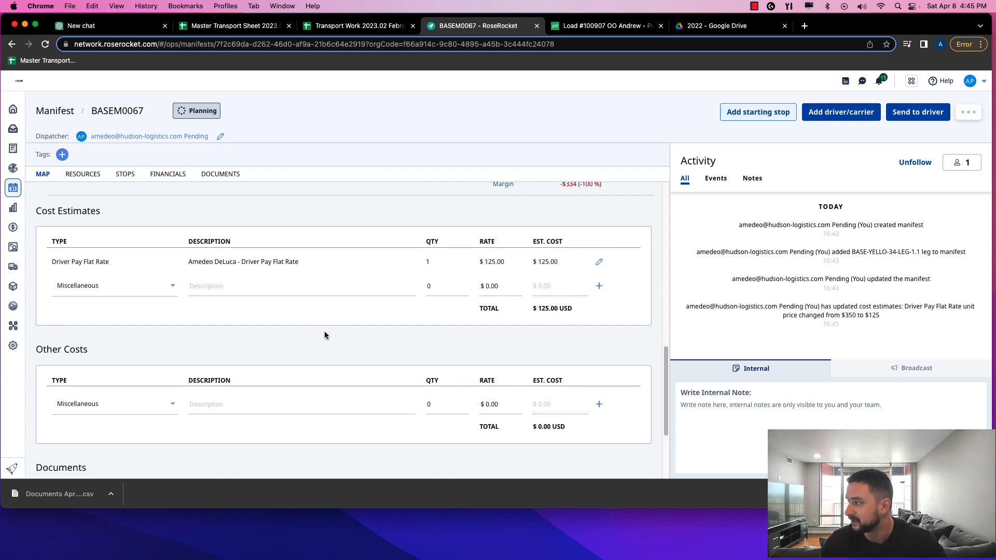
{"action": "scroll", "coordinate": [325, 335], "scroll_direction": "down", "scroll_amount": 5}
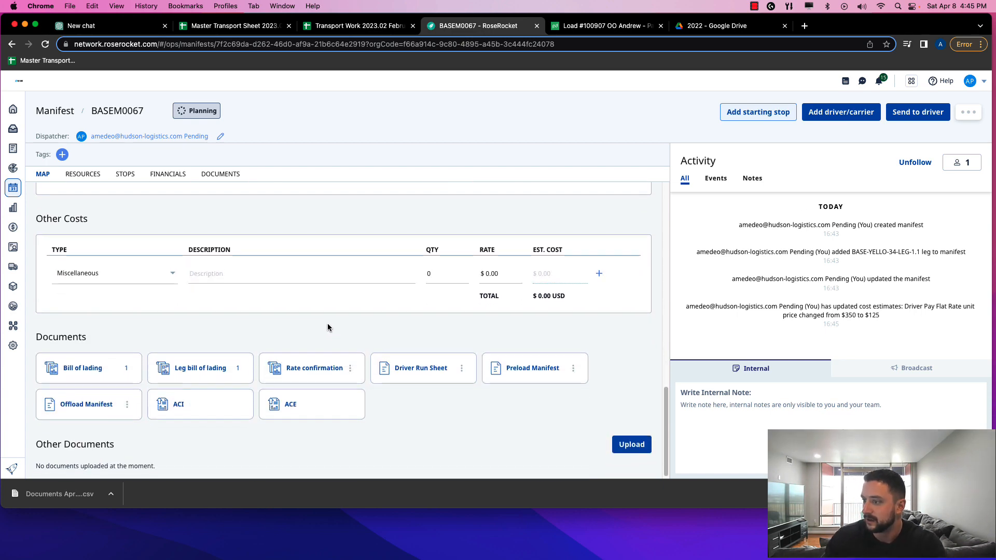
Expand all stops and follow the BASE-YELLO-34-LEG-1.1 link back to the order's Legs table
{"action": "scroll", "coordinate": [328, 326], "scroll_direction": "up", "scroll_amount": 15}
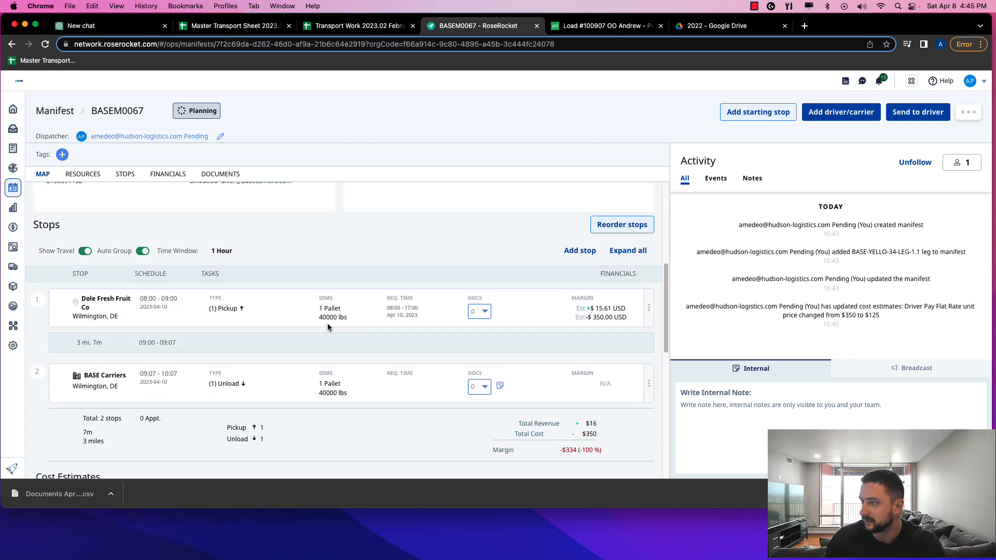
{"action": "scroll", "coordinate": [328, 327], "scroll_direction": "up", "scroll_amount": 3}
{"action": "scroll", "coordinate": [328, 327], "scroll_direction": "down", "scroll_amount": 4}
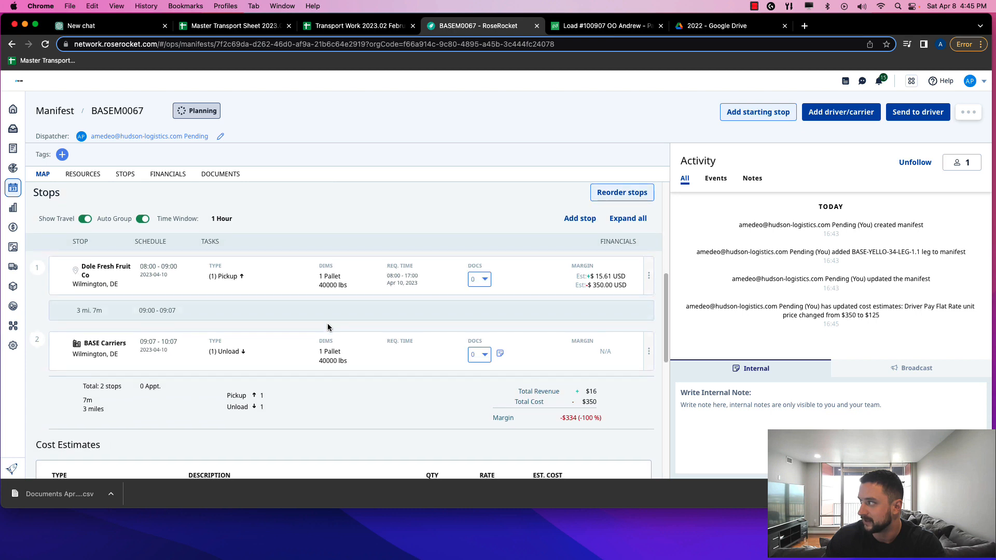
{"action": "scroll", "coordinate": [328, 327], "scroll_direction": "down", "scroll_amount": 2}
{"action": "scroll", "coordinate": [328, 327], "scroll_direction": "up", "scroll_amount": 6}
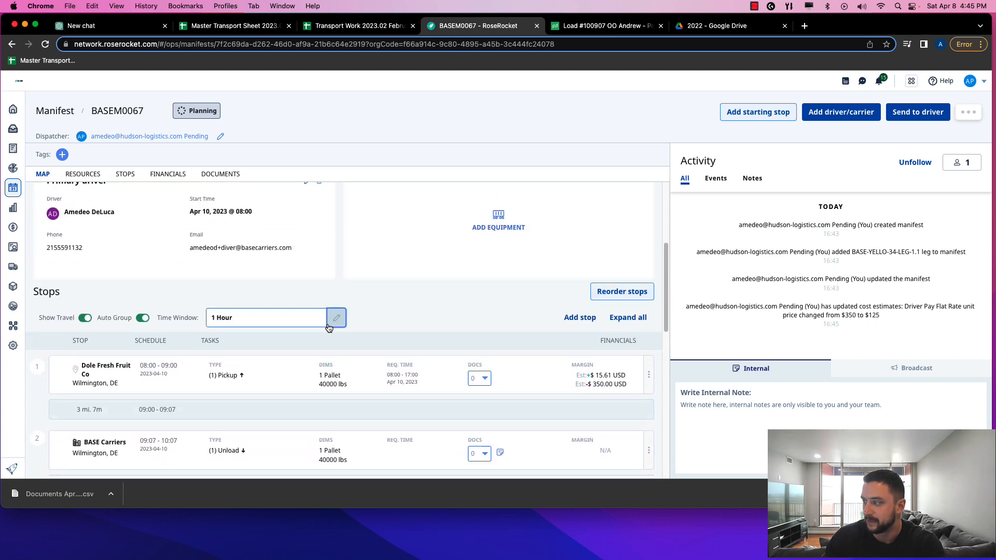
{"action": "scroll", "coordinate": [328, 324], "scroll_direction": "down", "scroll_amount": 2}
{"action": "left_click", "coordinate": [300, 333]}
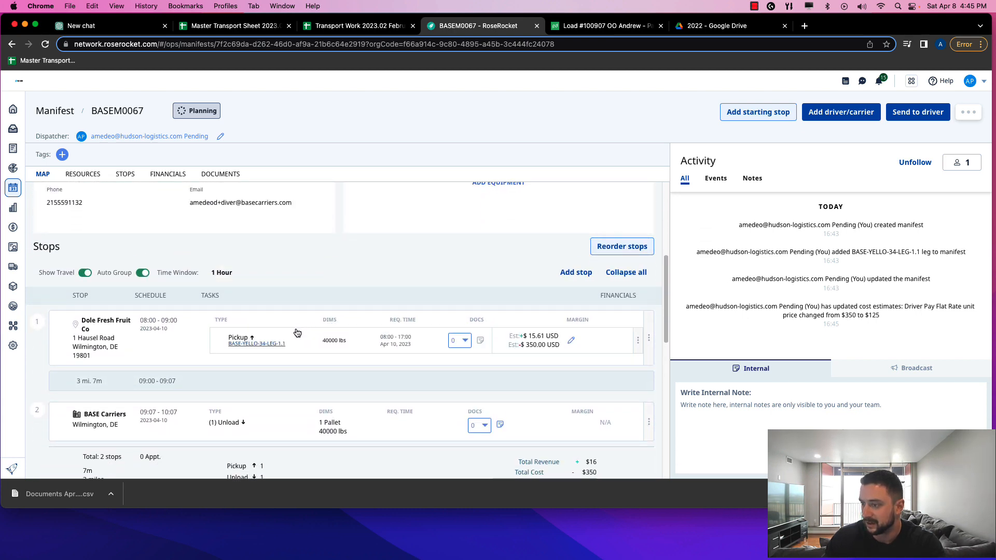
{"action": "scroll", "coordinate": [297, 332], "scroll_direction": "down", "scroll_amount": 3}
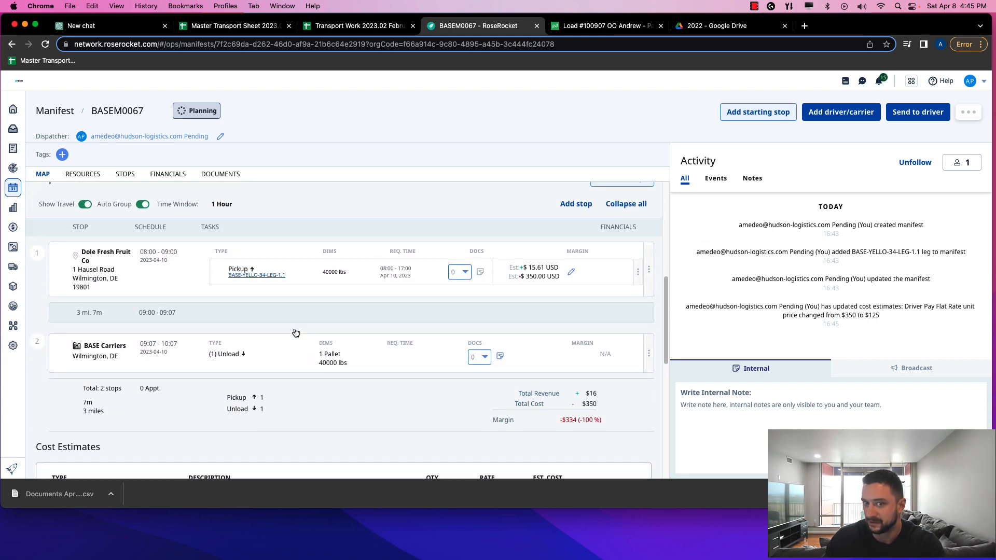
{"action": "left_click", "coordinate": [257, 275]}
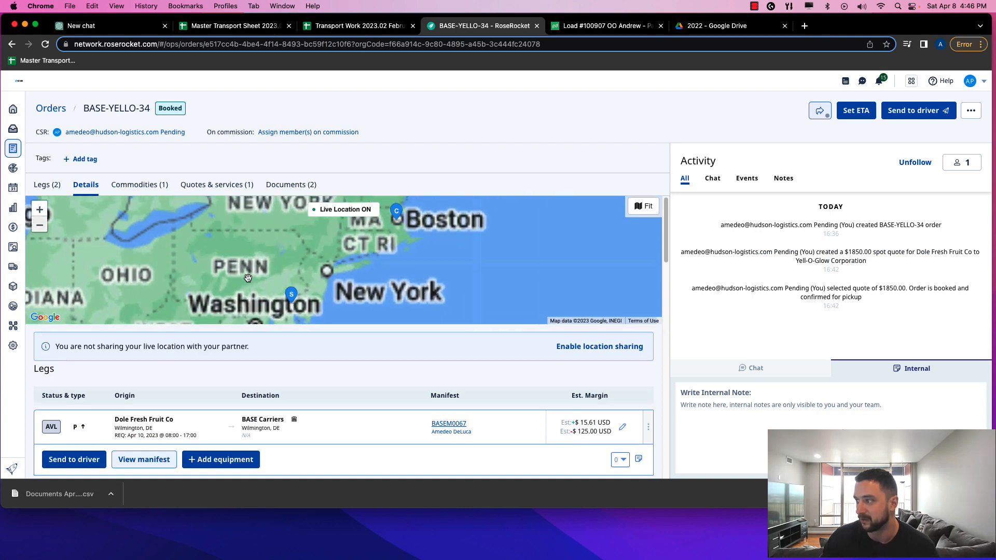
{"action": "scroll", "coordinate": [254, 278], "scroll_direction": "down", "scroll_amount": 5}
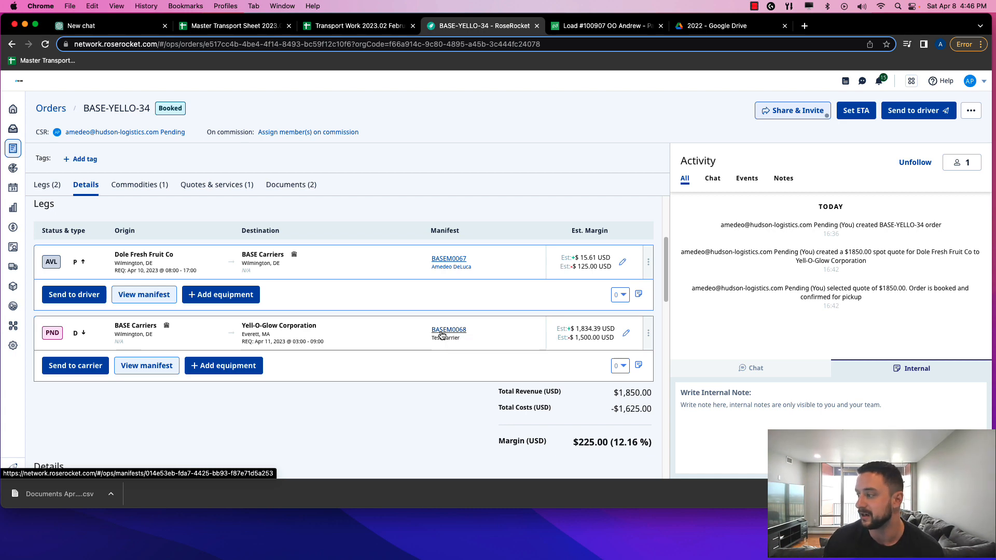
Open manifest BASEM0068 and expand its BASE Carriers and Yell-O-Glow Corporation stops
{"action": "left_click", "coordinate": [442, 332]}
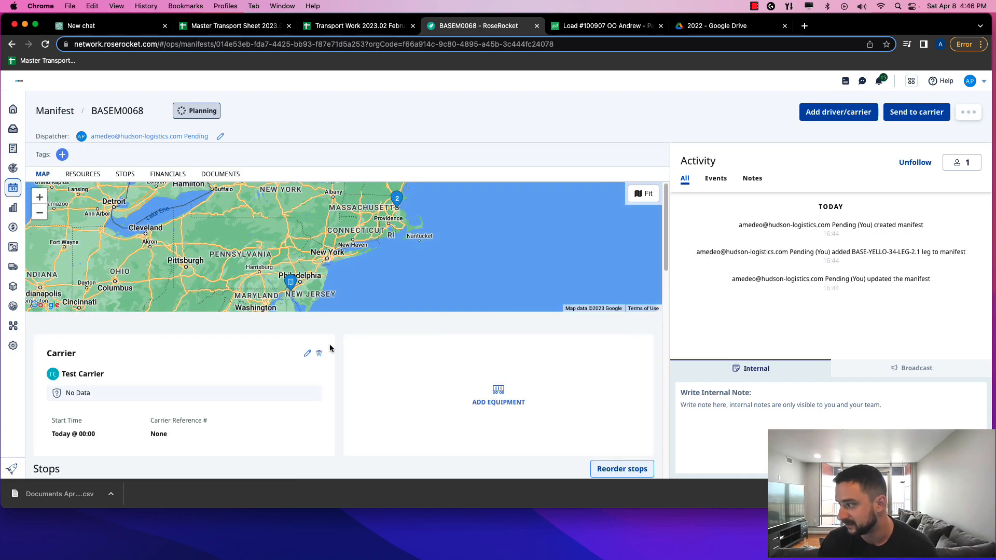
{"action": "scroll", "coordinate": [331, 337], "scroll_direction": "down", "scroll_amount": 3}
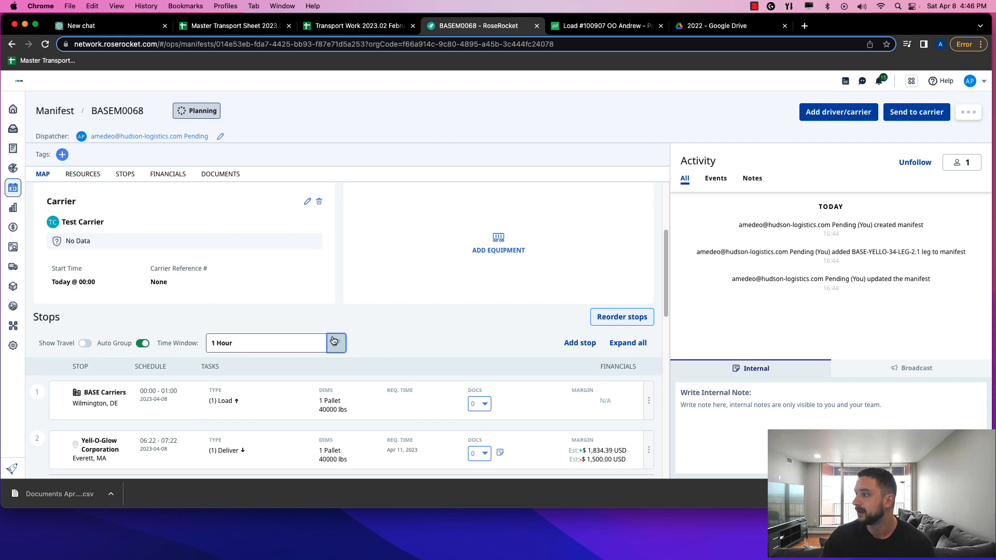
{"action": "scroll", "coordinate": [344, 316], "scroll_direction": "up", "scroll_amount": 3}
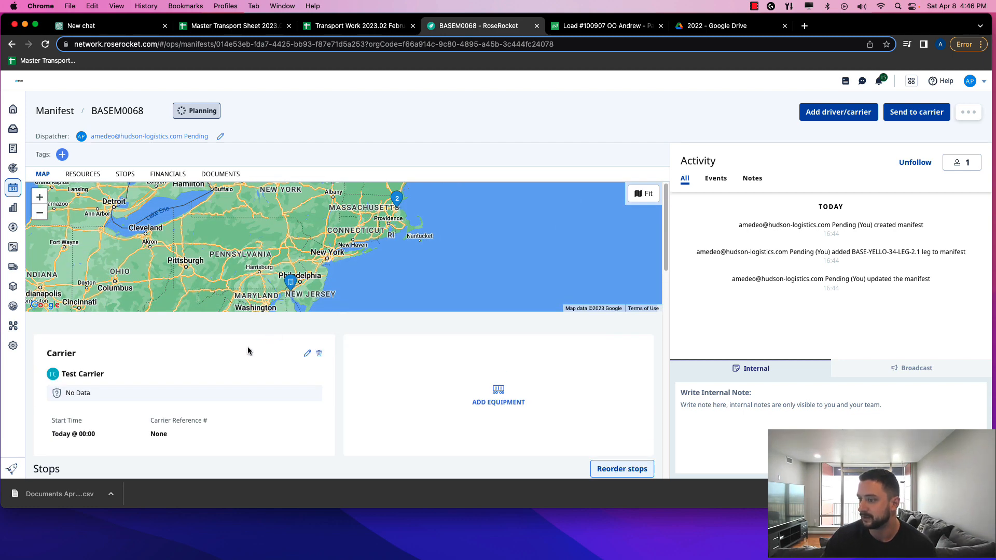
{"action": "scroll", "coordinate": [247, 347], "scroll_direction": "down", "scroll_amount": 3}
{"action": "scroll", "coordinate": [317, 330], "scroll_direction": "down", "scroll_amount": 2}
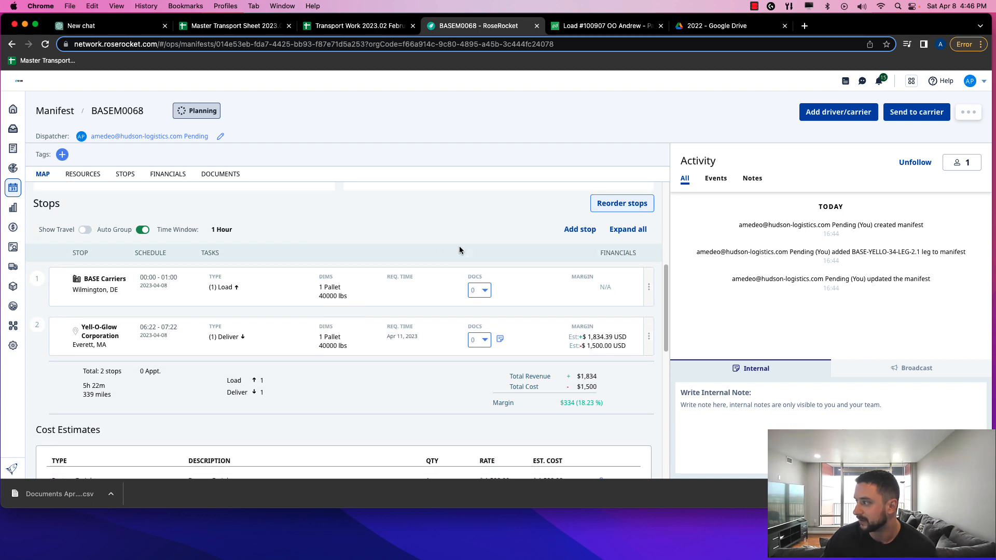
{"action": "left_click", "coordinate": [374, 299]}
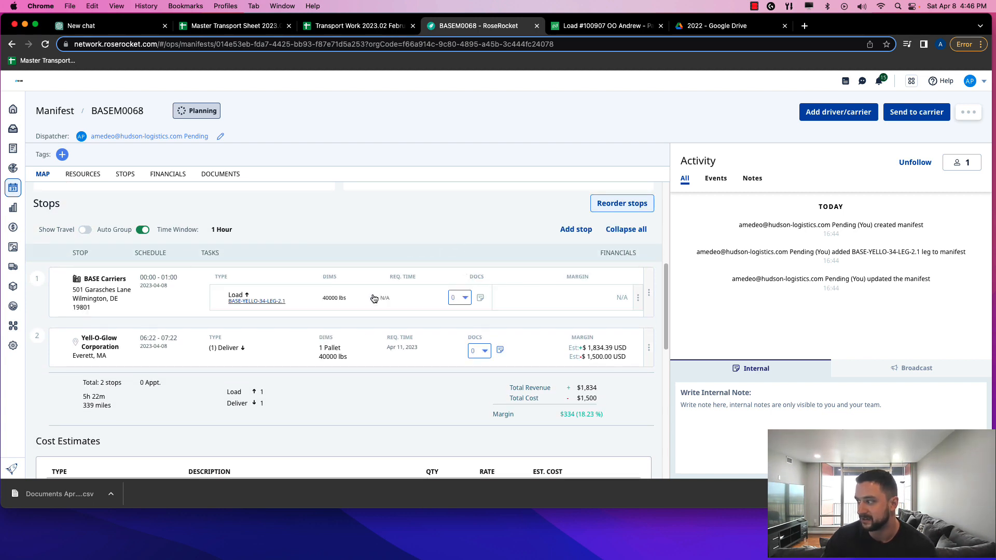
{"action": "left_click", "coordinate": [368, 338]}
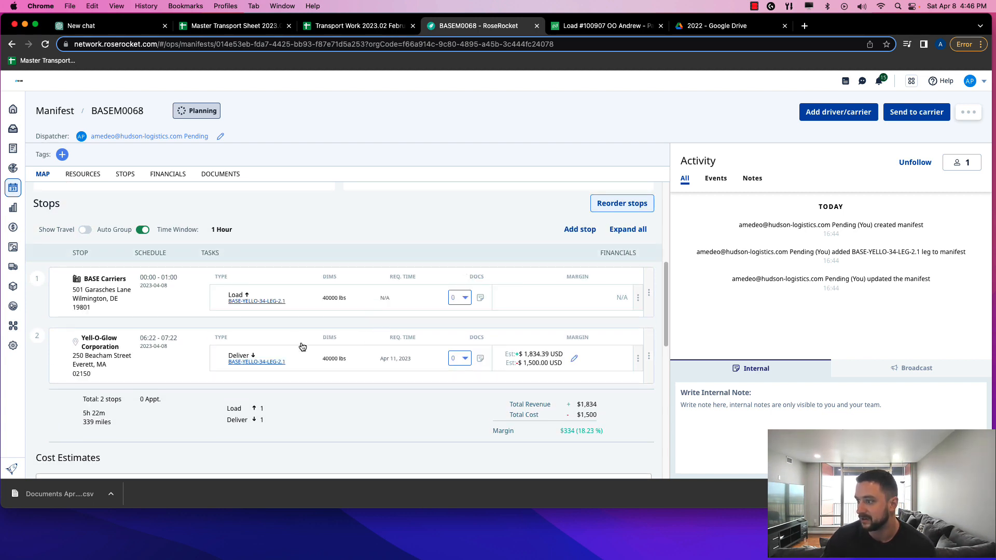
{"action": "left_click", "coordinate": [578, 230]}
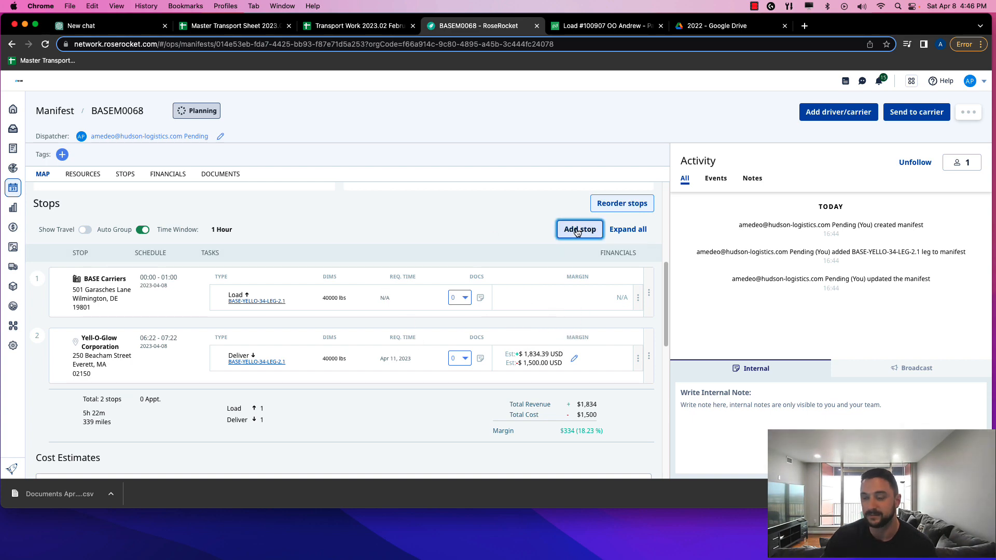
Add BASE Carriers in Wilmington, DE as a new Arrive stop, bringing the manifest to 678 miles
{"action": "left_click", "coordinate": [404, 191]}
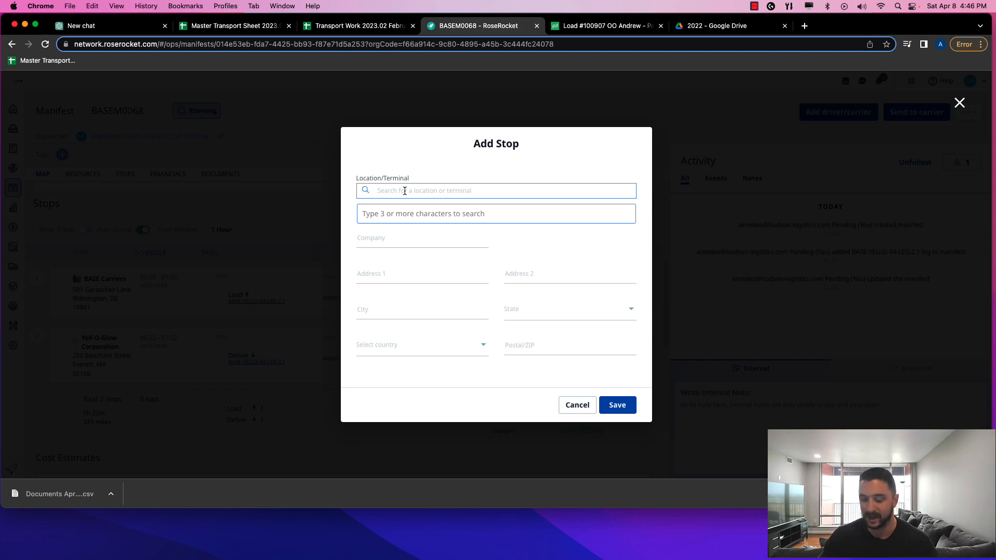
{"action": "type", "text": "BASE"}
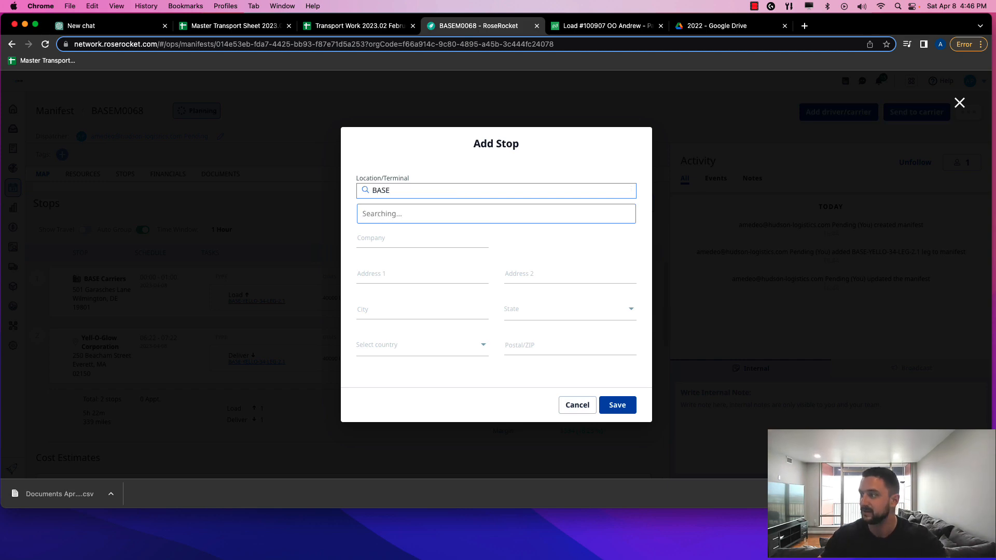
{"action": "left_click", "coordinate": [417, 245]}
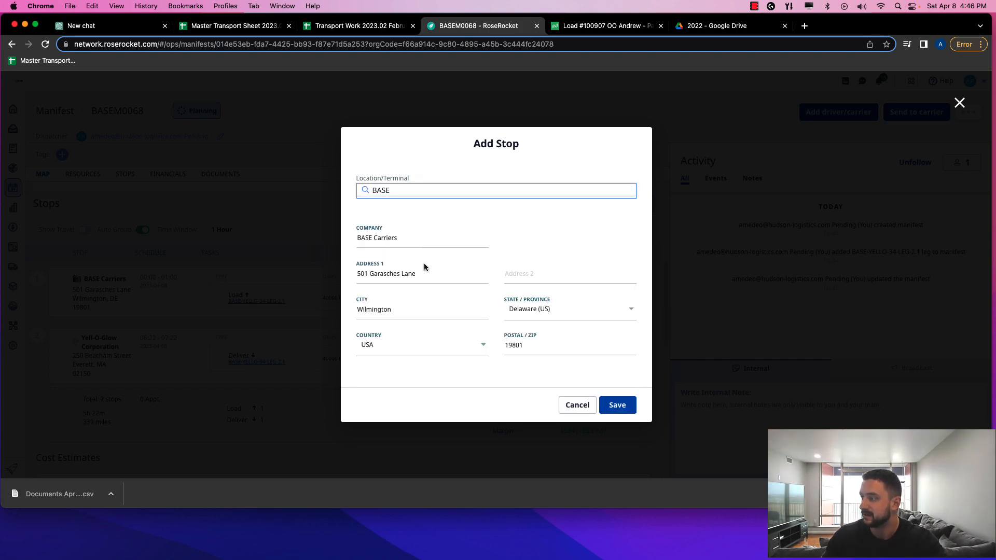
{"action": "left_click", "coordinate": [623, 410]}
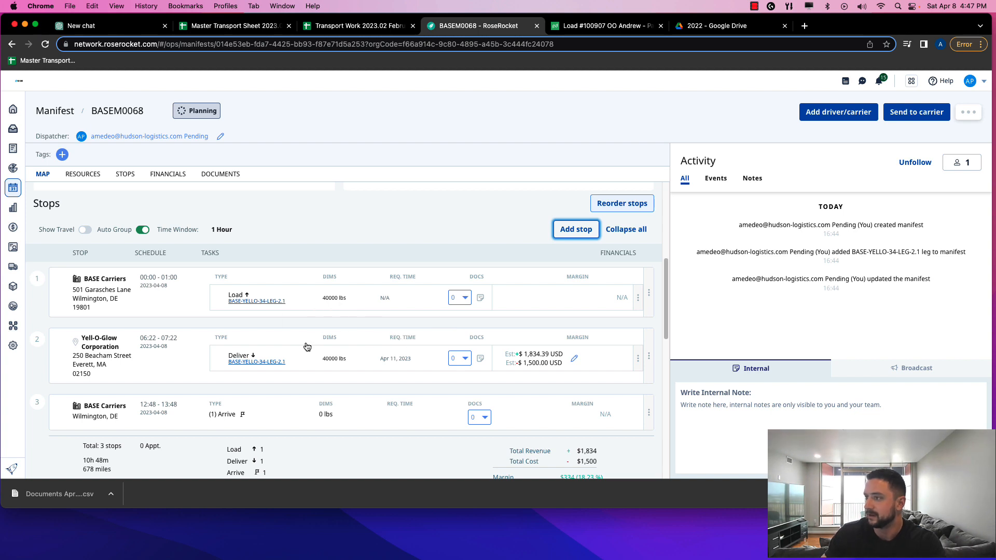
Scroll to BASEM0068's Documents section and open the Rate confirmation in a new tab
{"action": "scroll", "coordinate": [306, 346], "scroll_direction": "down", "scroll_amount": 3}
{"action": "scroll", "coordinate": [308, 347], "scroll_direction": "down", "scroll_amount": 1}
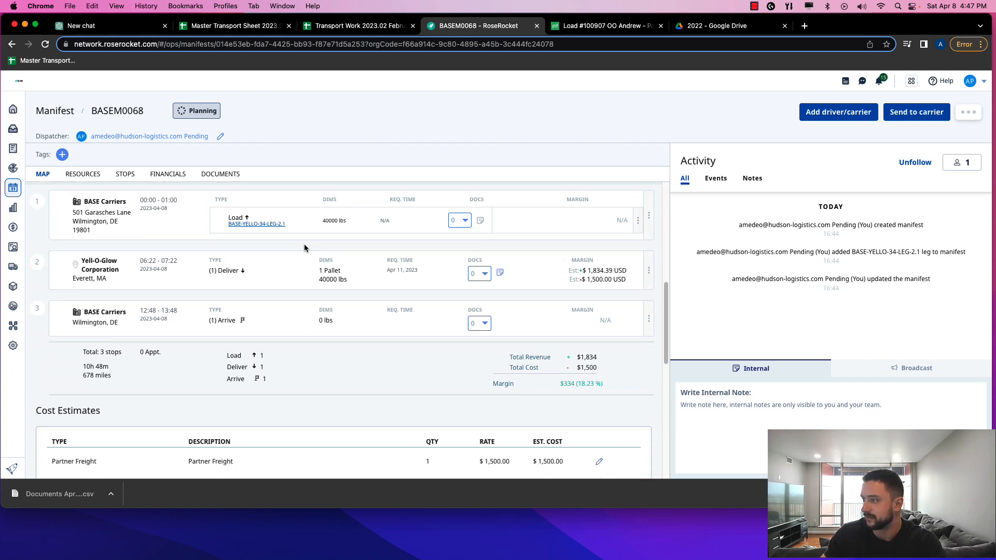
{"action": "scroll", "coordinate": [320, 318], "scroll_direction": "down", "scroll_amount": 2}
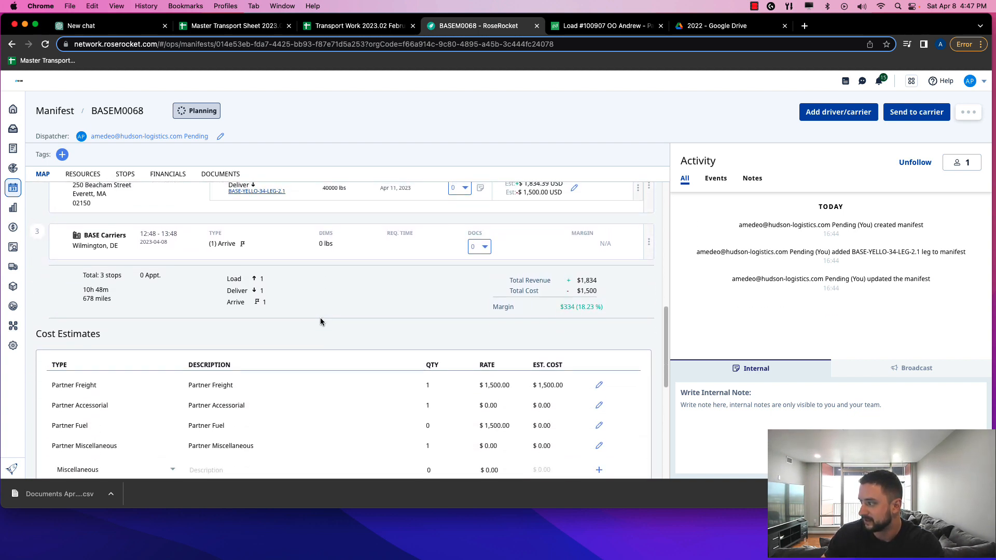
{"action": "scroll", "coordinate": [320, 321], "scroll_direction": "down", "scroll_amount": 7}
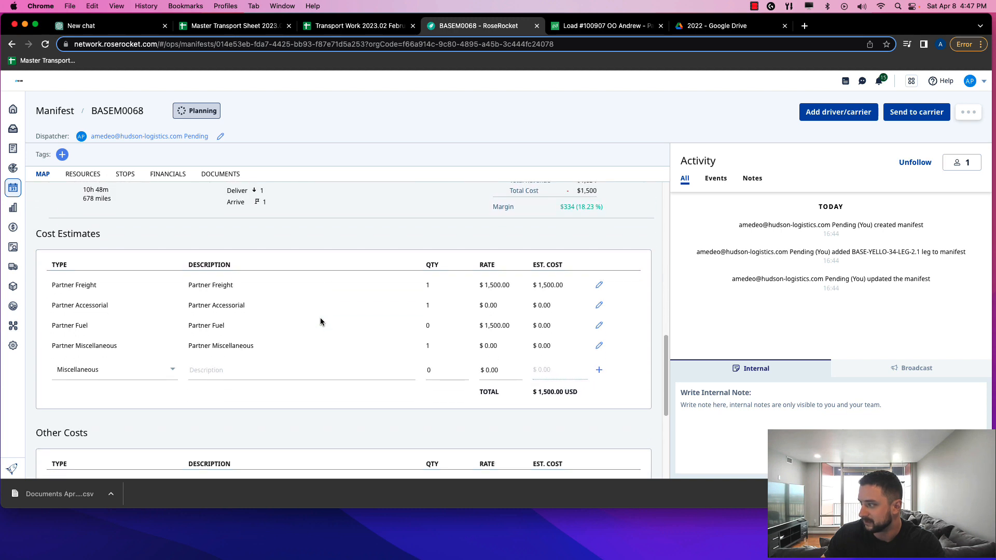
{"action": "scroll", "coordinate": [319, 322], "scroll_direction": "down", "scroll_amount": 9}
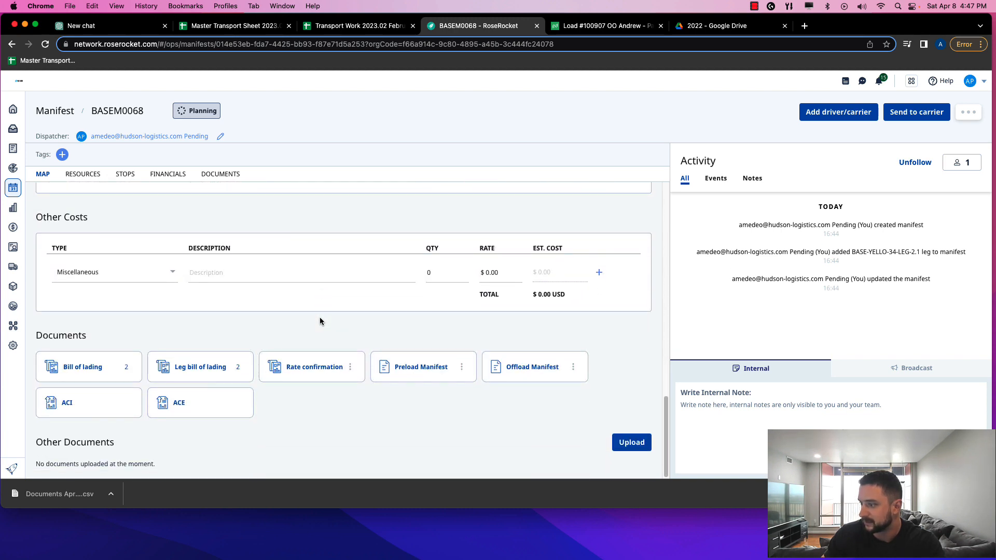
{"action": "left_click", "coordinate": [313, 366]}
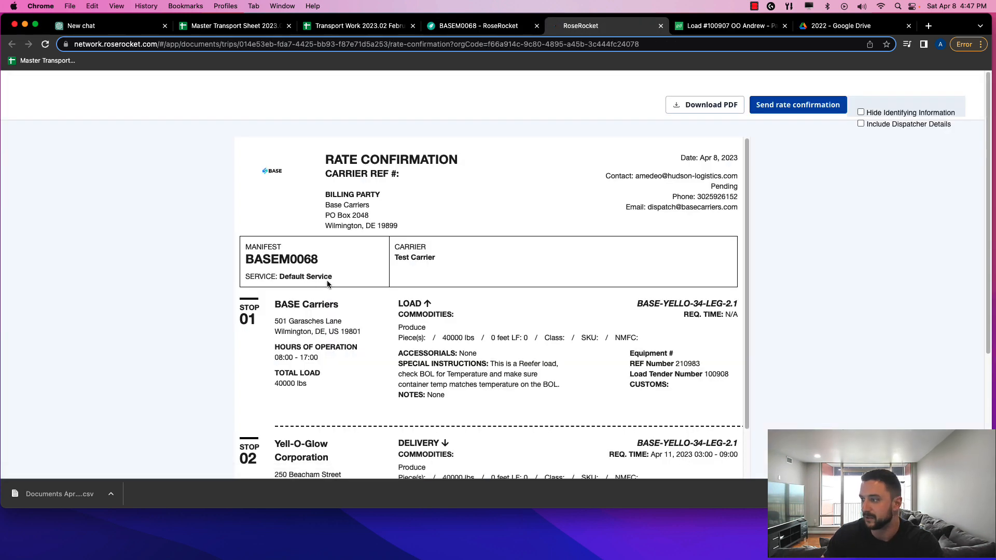
Read stop 01's load tender number and special instructions on the rate confirmation
{"action": "scroll", "coordinate": [327, 284], "scroll_direction": "down", "scroll_amount": 3}
{"action": "scroll", "coordinate": [327, 282], "scroll_direction": "up", "scroll_amount": 3}
{"action": "scroll", "coordinate": [430, 237], "scroll_direction": "down", "scroll_amount": 5}
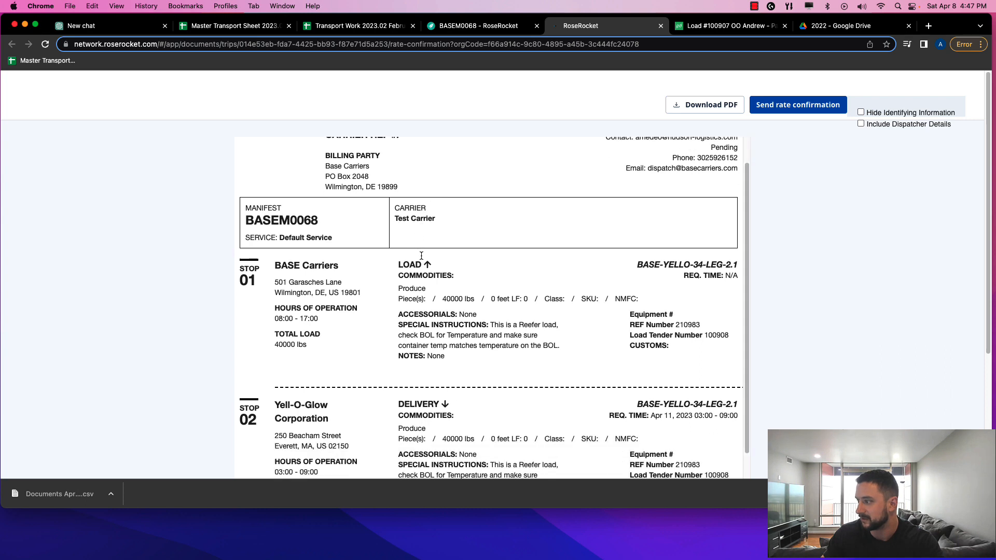
{"action": "scroll", "coordinate": [421, 255], "scroll_direction": "down", "scroll_amount": 1}
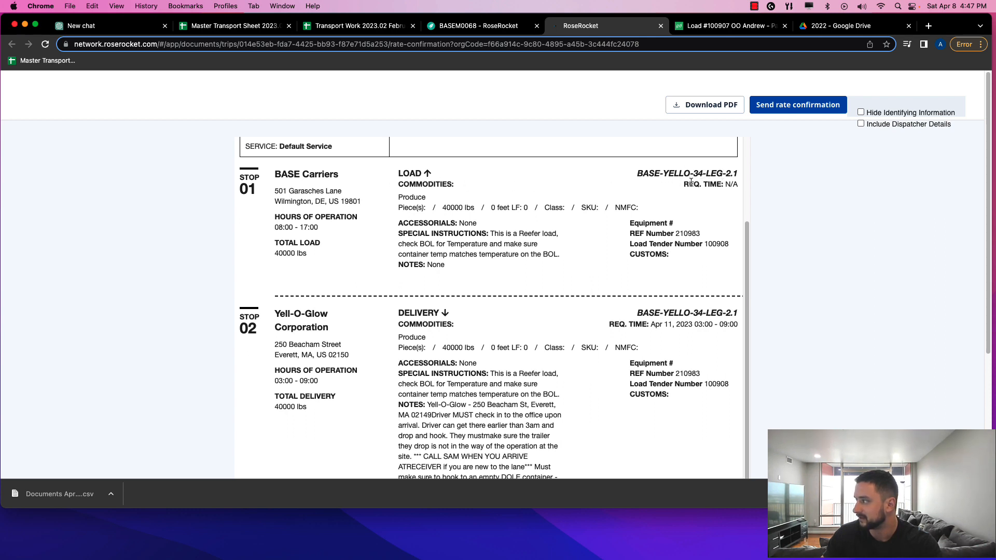
{"action": "mouse_move", "coordinate": [624, 247]}
{"action": "left_mouse_down"}
{"action": "mouse_move", "coordinate": [719, 248]}
{"action": "mouse_move", "coordinate": [624, 235]}
{"action": "left_mouse_up"}
{"action": "left_click", "coordinate": [621, 232]}
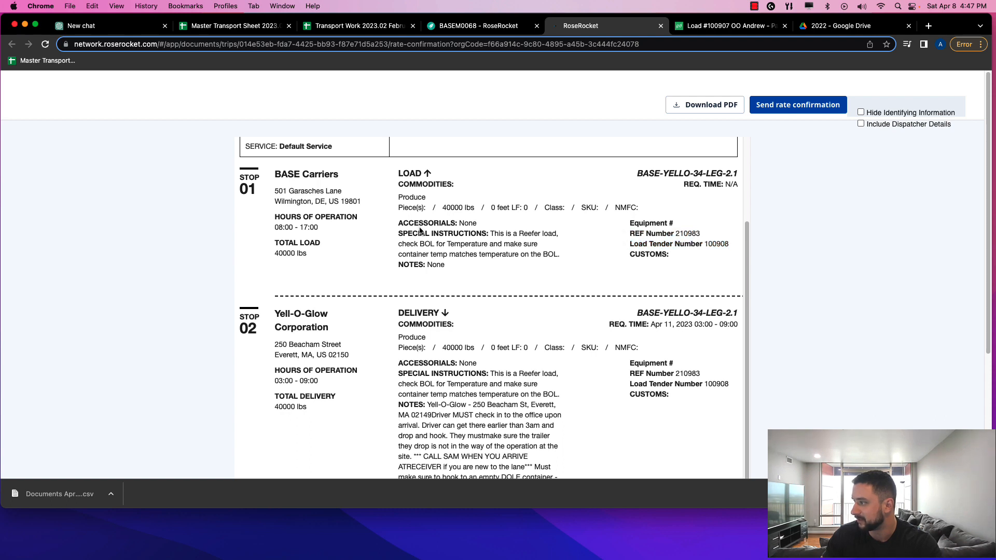
{"action": "left_click_drag", "start_coordinate": [410, 227], "coordinate": [487, 245]}
{"action": "left_click", "coordinate": [495, 244]}
Review stop 02's delivery notes on the rate confirmation
{"action": "scroll", "coordinate": [436, 246], "scroll_direction": "down", "scroll_amount": 1}
{"action": "left_click_drag", "start_coordinate": [410, 225], "coordinate": [513, 234]}
{"action": "scroll", "coordinate": [511, 234], "scroll_direction": "down", "scroll_amount": 1}
{"action": "scroll", "coordinate": [512, 233], "scroll_direction": "down", "scroll_amount": 1}
{"action": "left_click", "coordinate": [471, 322]}
{"action": "left_click_drag", "start_coordinate": [479, 307], "coordinate": [530, 331]}
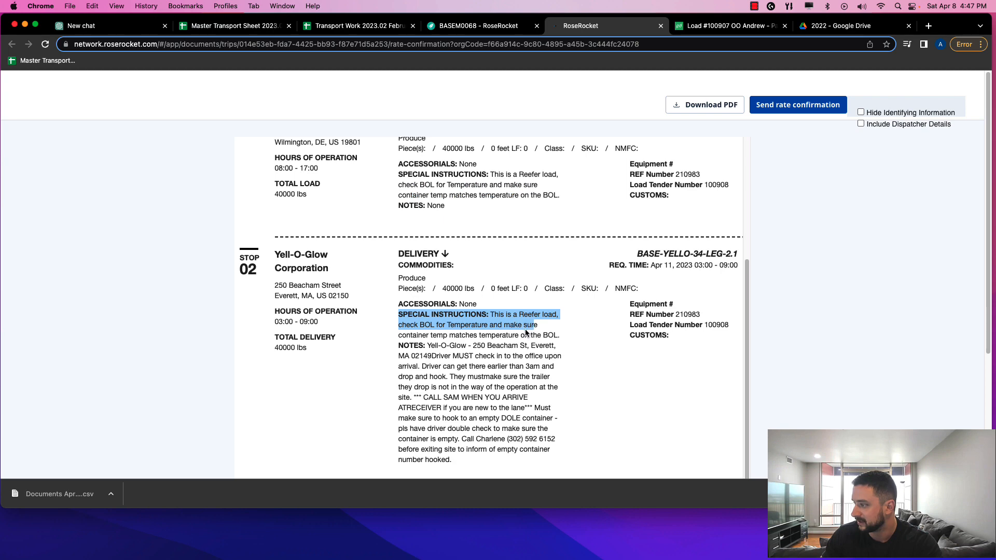
{"action": "left_click", "coordinate": [481, 345]}
{"action": "scroll", "coordinate": [444, 340], "scroll_direction": "down", "scroll_amount": 1}
{"action": "scroll", "coordinate": [442, 339], "scroll_direction": "down", "scroll_amount": 2}
{"action": "left_click_drag", "start_coordinate": [435, 286], "coordinate": [551, 397]}
{"action": "left_click", "coordinate": [543, 390]}
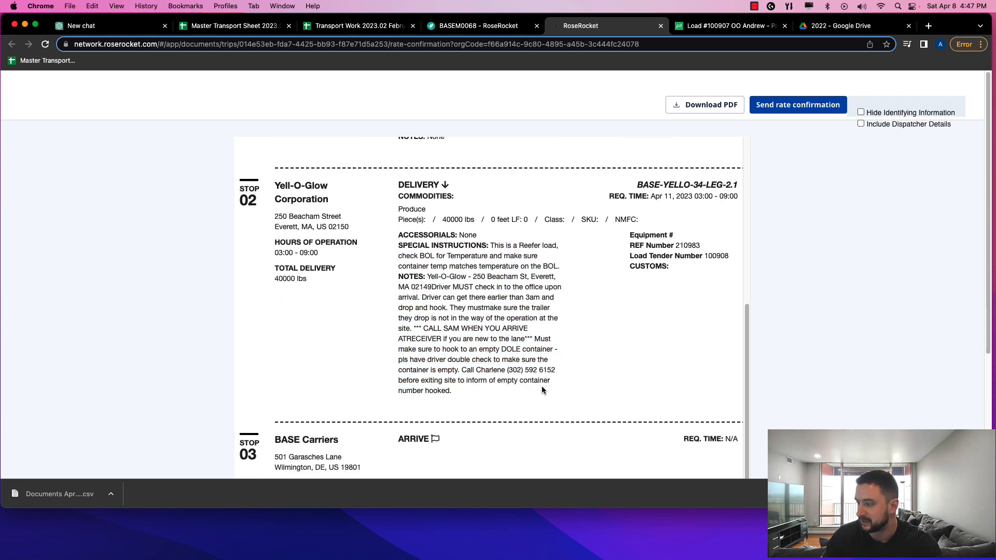
{"action": "scroll", "coordinate": [539, 387], "scroll_direction": "down", "scroll_amount": 5}
{"action": "scroll", "coordinate": [528, 381], "scroll_direction": "up", "scroll_amount": 4}
{"action": "scroll", "coordinate": [456, 301], "scroll_direction": "down", "scroll_amount": 3}
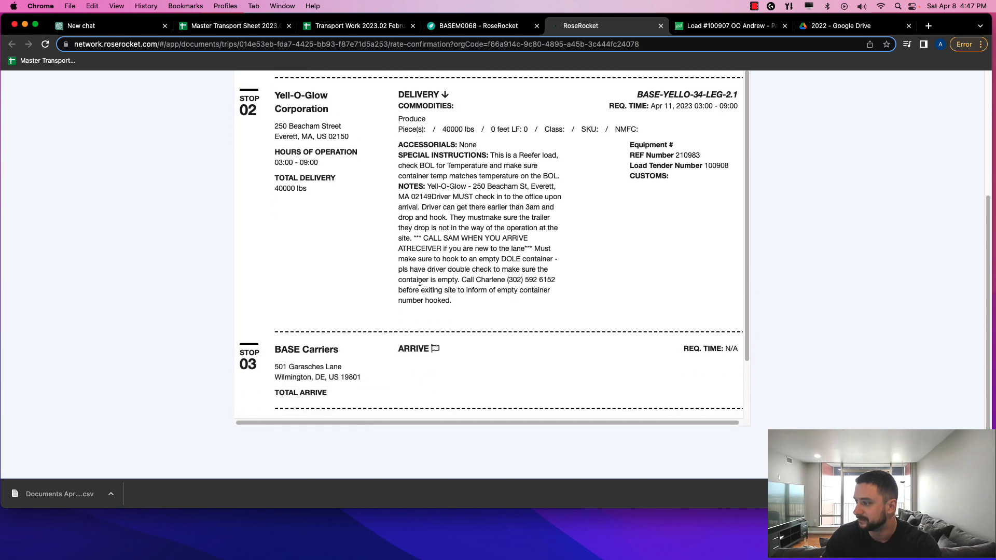
Go through stop 02's drop-and-hook, trailer placement, container check and call-ahead instructions
{"action": "left_click_drag", "start_coordinate": [405, 340], "coordinate": [438, 342]}
{"action": "left_click", "coordinate": [440, 344]}
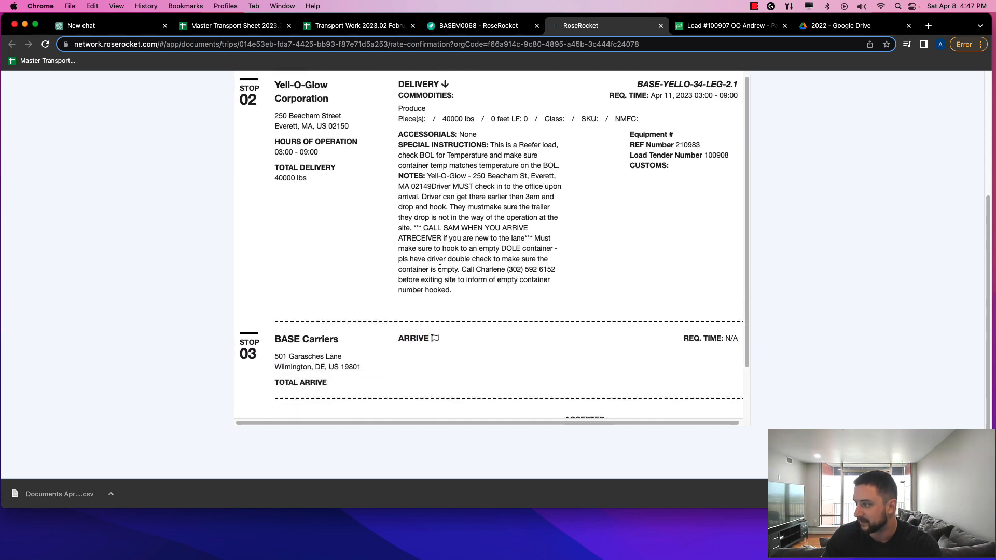
{"action": "left_click_drag", "start_coordinate": [458, 290], "coordinate": [445, 266]}
{"action": "left_click", "coordinate": [440, 238]}
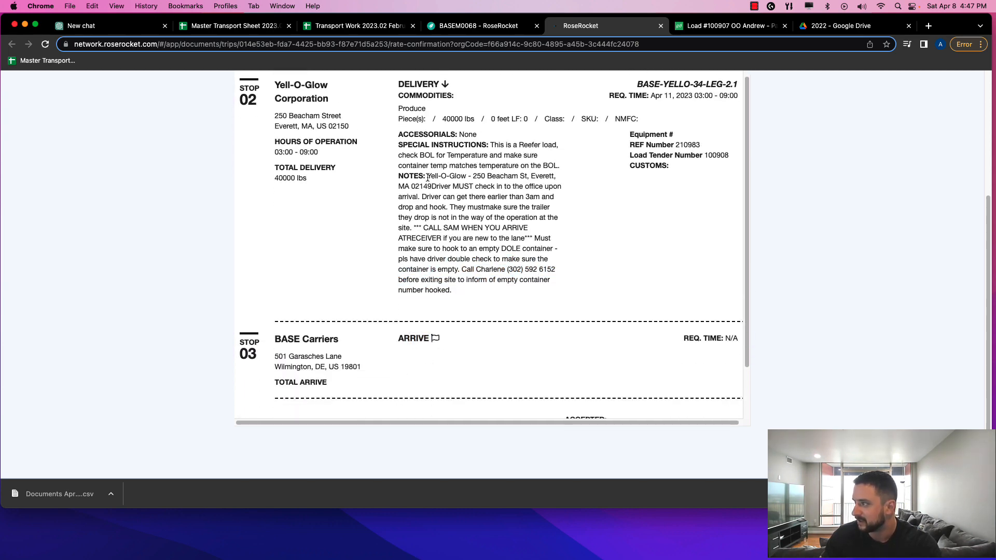
{"action": "left_click_drag", "start_coordinate": [427, 186], "coordinate": [528, 195]}
{"action": "left_click_drag", "start_coordinate": [398, 208], "coordinate": [549, 208]}
{"action": "left_click", "coordinate": [445, 214]}
{"action": "left_click_drag", "start_coordinate": [425, 218], "coordinate": [513, 212]}
{"action": "left_click", "coordinate": [422, 224]}
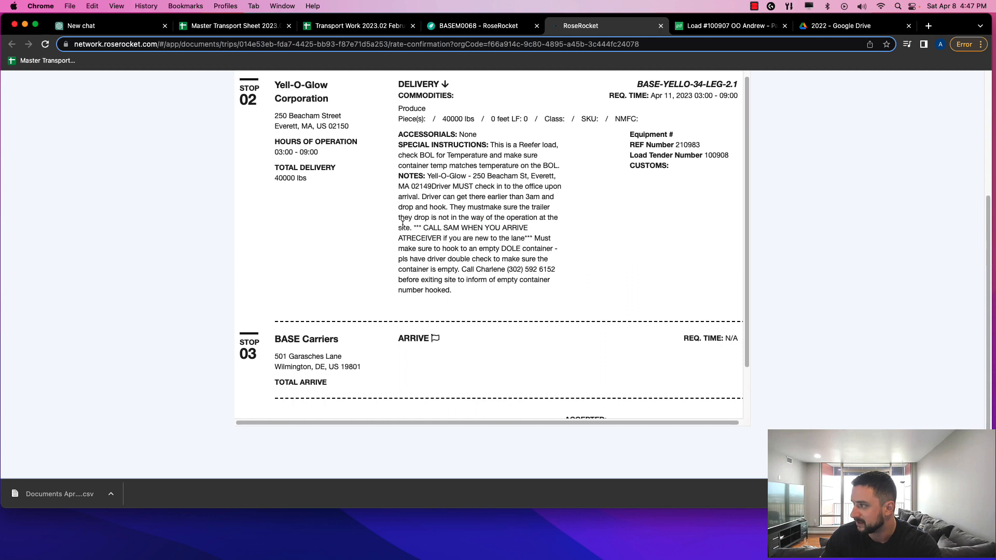
{"action": "left_click_drag", "start_coordinate": [401, 229], "coordinate": [546, 238]}
{"action": "left_click", "coordinate": [426, 239]}
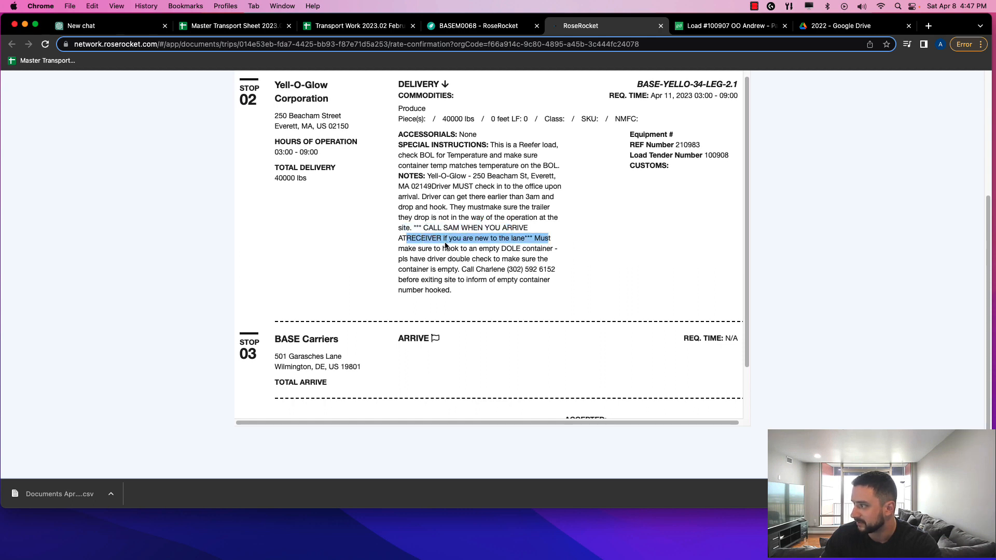
{"action": "left_click_drag", "start_coordinate": [399, 249], "coordinate": [523, 262]}
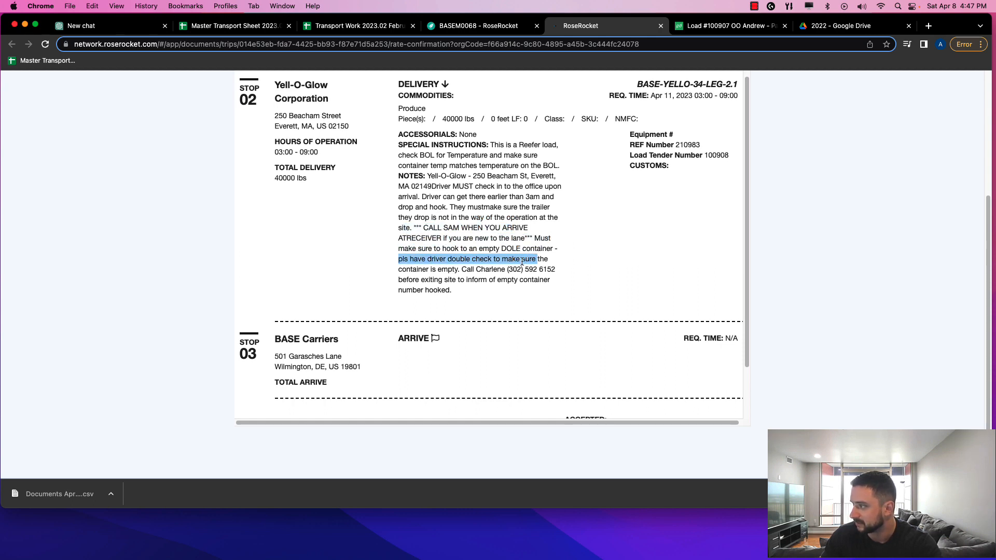
{"action": "left_click_drag", "start_coordinate": [397, 270], "coordinate": [553, 271]}
{"action": "left_click", "coordinate": [413, 285]}
Check stop 03's address, then close the rate confirmation to return to BASEM0068
{"action": "scroll", "coordinate": [418, 291], "scroll_direction": "up", "scroll_amount": 5}
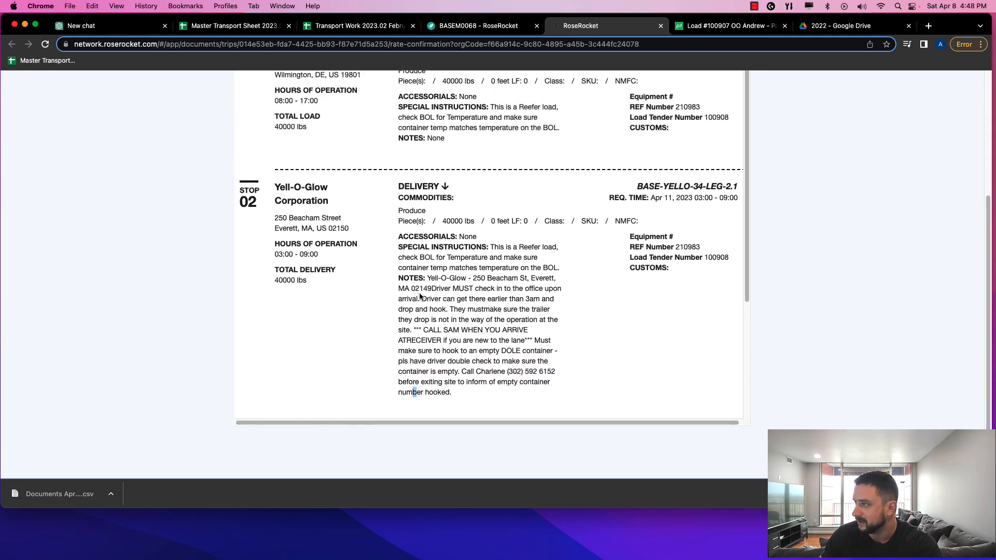
{"action": "scroll", "coordinate": [421, 295], "scroll_direction": "down", "scroll_amount": 5}
{"action": "scroll", "coordinate": [422, 296], "scroll_direction": "up", "scroll_amount": 5}
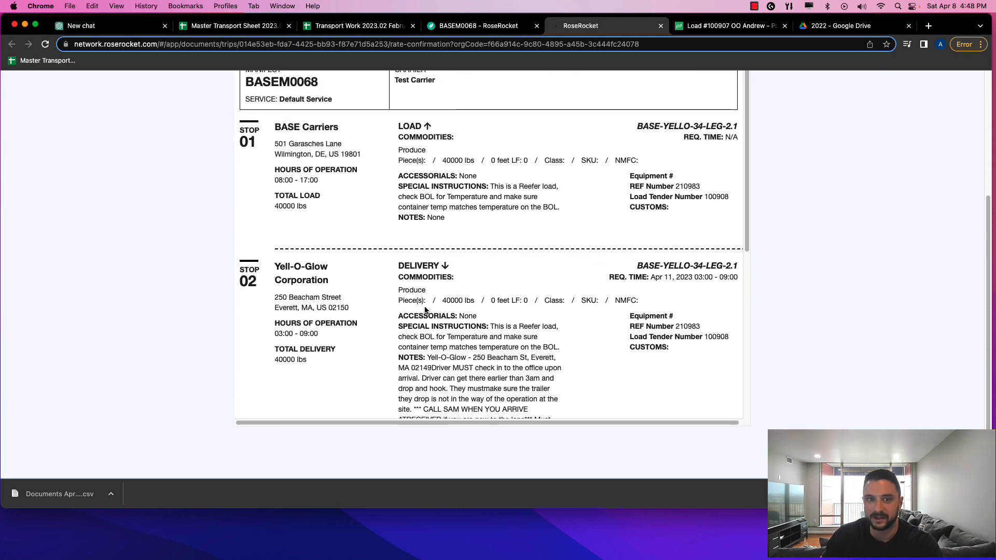
{"action": "scroll", "coordinate": [425, 309], "scroll_direction": "down", "scroll_amount": 4}
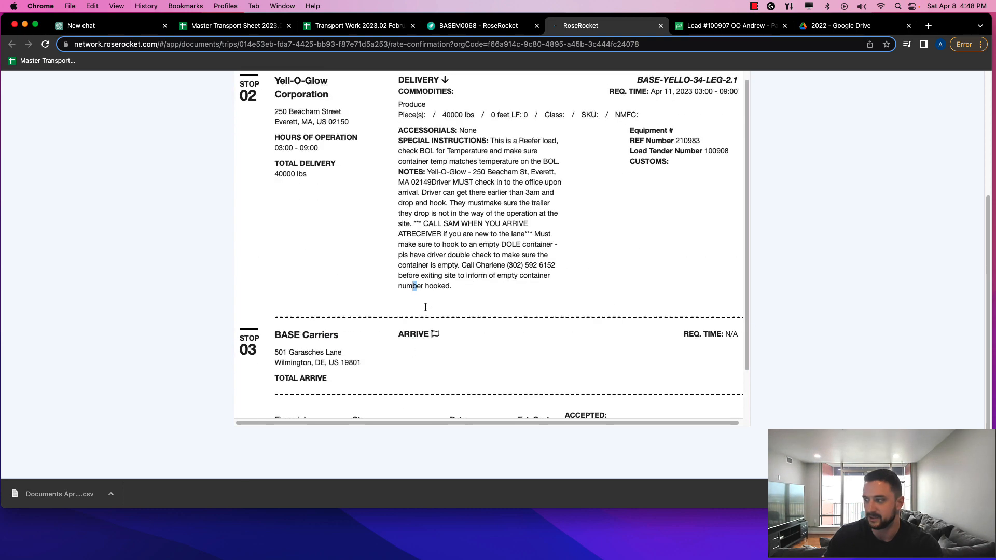
{"action": "mouse_move", "coordinate": [373, 351]}
{"action": "left_mouse_down"}
{"action": "mouse_move", "coordinate": [388, 376]}
{"action": "mouse_move", "coordinate": [373, 350]}
{"action": "left_mouse_up"}
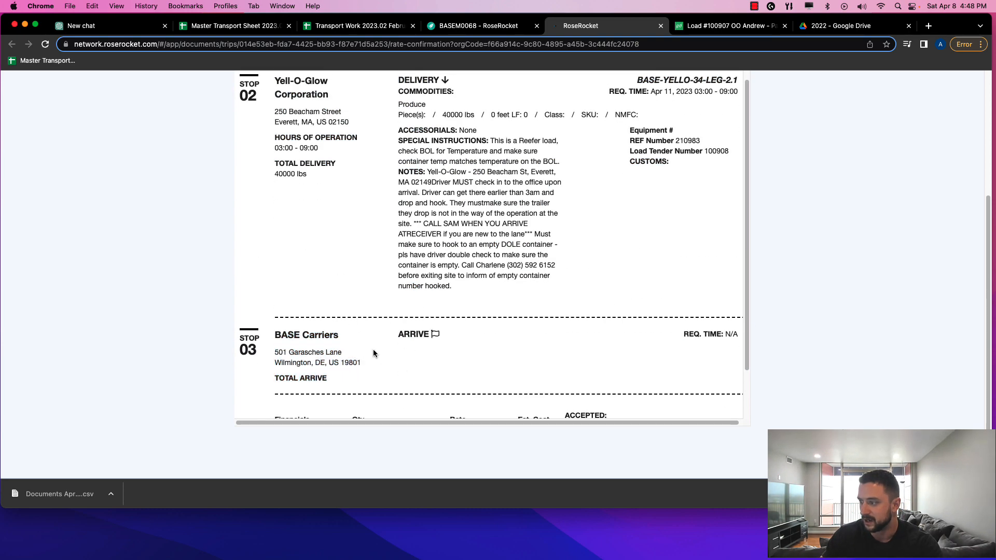
{"action": "scroll", "coordinate": [355, 370], "scroll_direction": "up", "scroll_amount": 2}
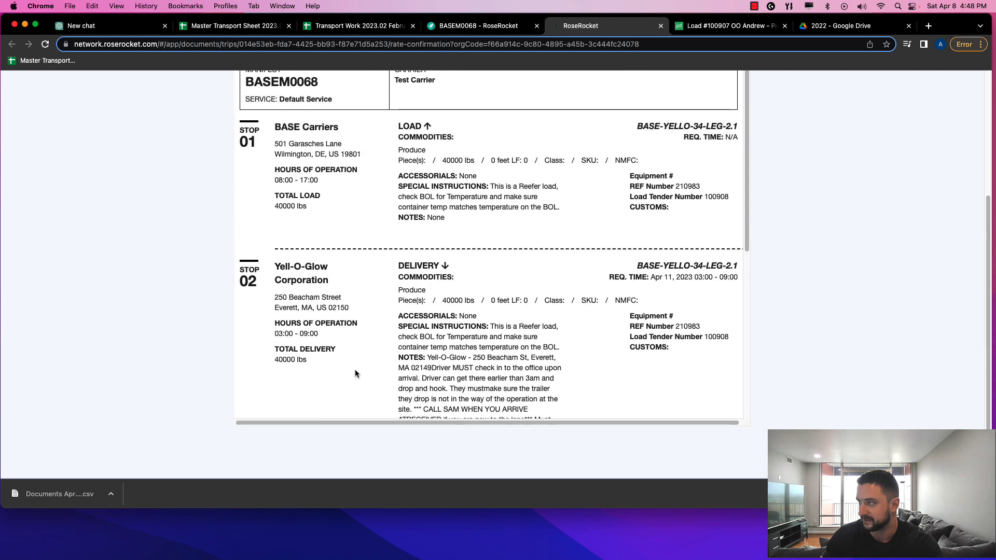
{"action": "scroll", "coordinate": [355, 369], "scroll_direction": "down", "scroll_amount": 5}
{"action": "scroll", "coordinate": [352, 330], "scroll_direction": "up", "scroll_amount": 5}
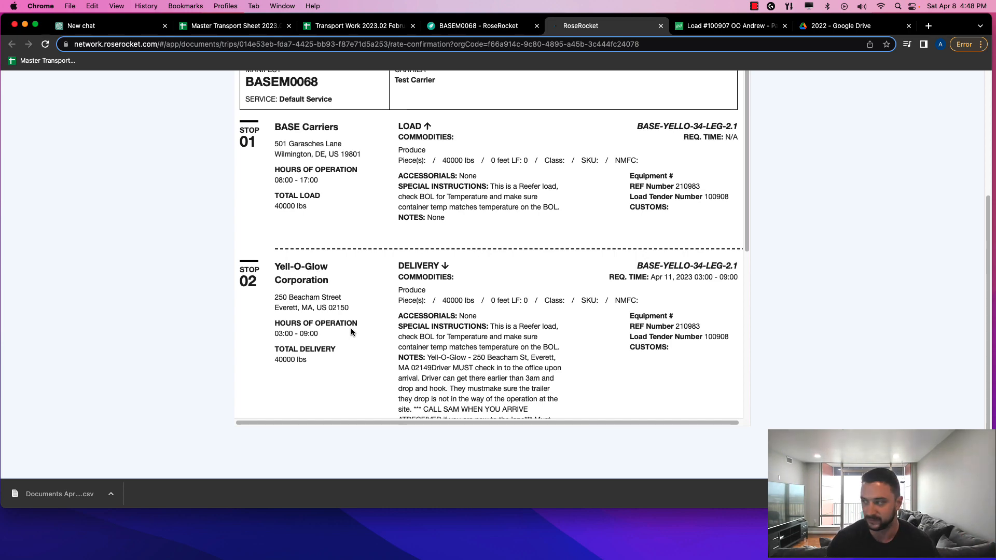
{"action": "scroll", "coordinate": [358, 327], "scroll_direction": "up", "scroll_amount": 5}
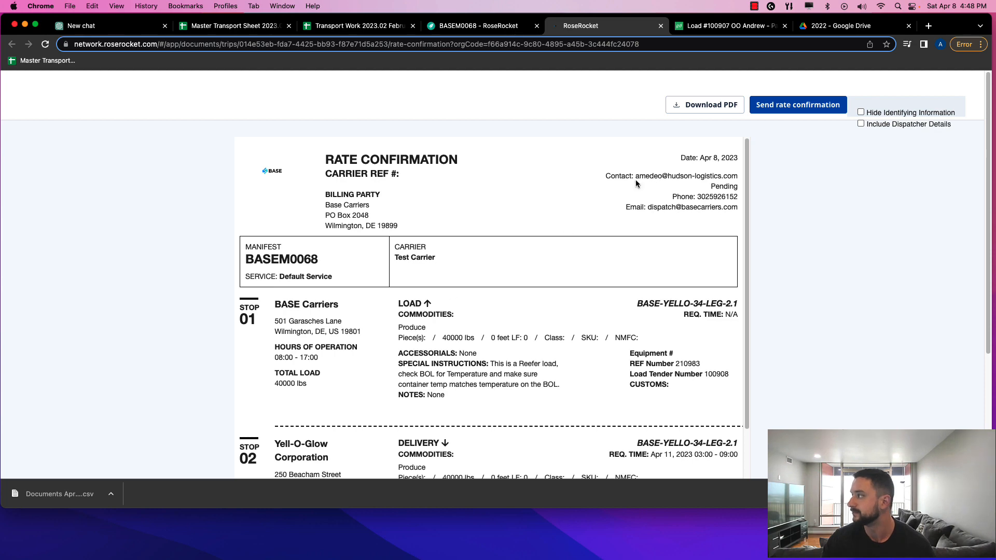
{"action": "scroll", "coordinate": [618, 195], "scroll_direction": "down", "scroll_amount": 4}
{"action": "scroll", "coordinate": [618, 195], "scroll_direction": "up", "scroll_amount": 4}
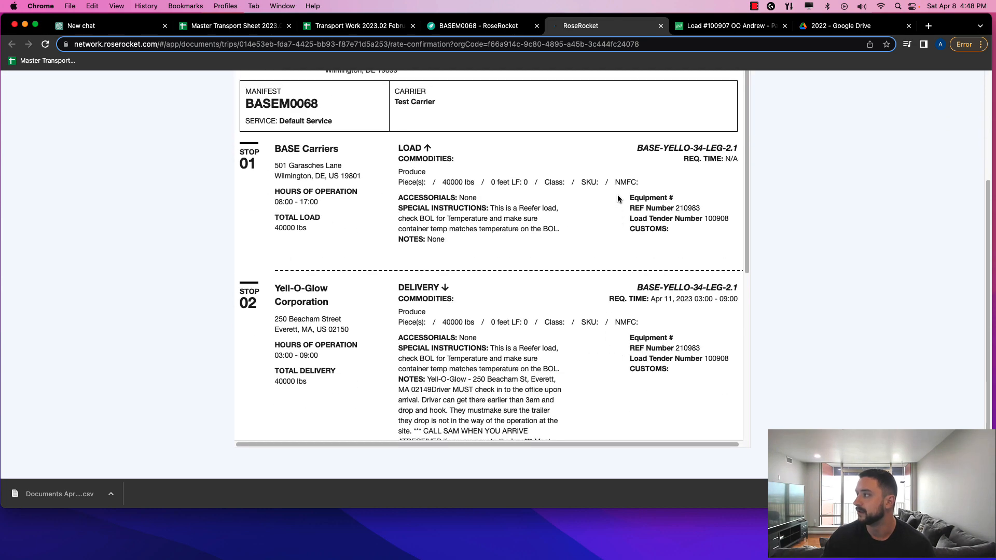
{"action": "key", "text": "super+w"}
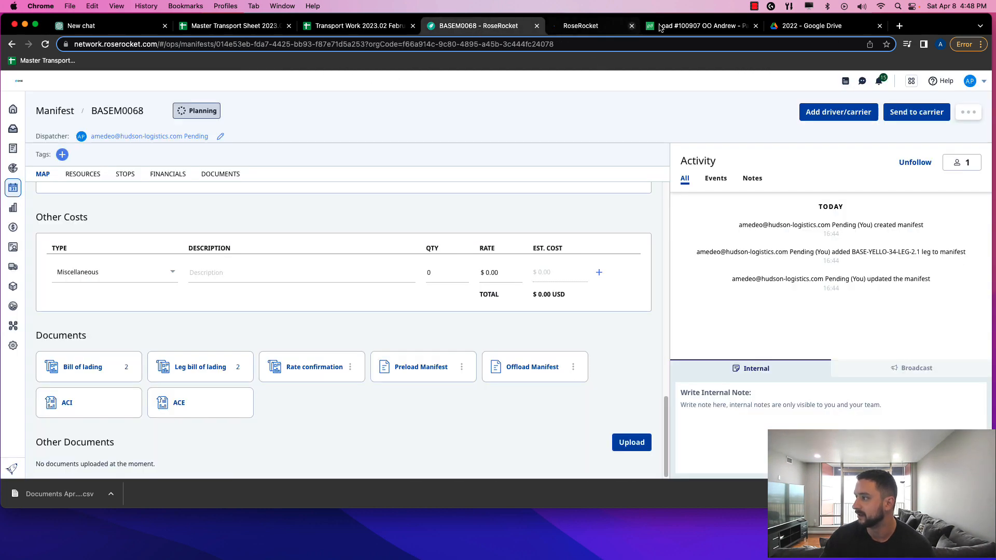
Open order BASE-YELLO-34 from the load leg and send its pickup leg to the driver
{"action": "scroll", "coordinate": [400, 278], "scroll_direction": "up", "scroll_amount": 2}
{"action": "scroll", "coordinate": [400, 278], "scroll_direction": "up", "scroll_amount": 10}
{"action": "scroll", "coordinate": [407, 275], "scroll_direction": "down", "scroll_amount": 5}
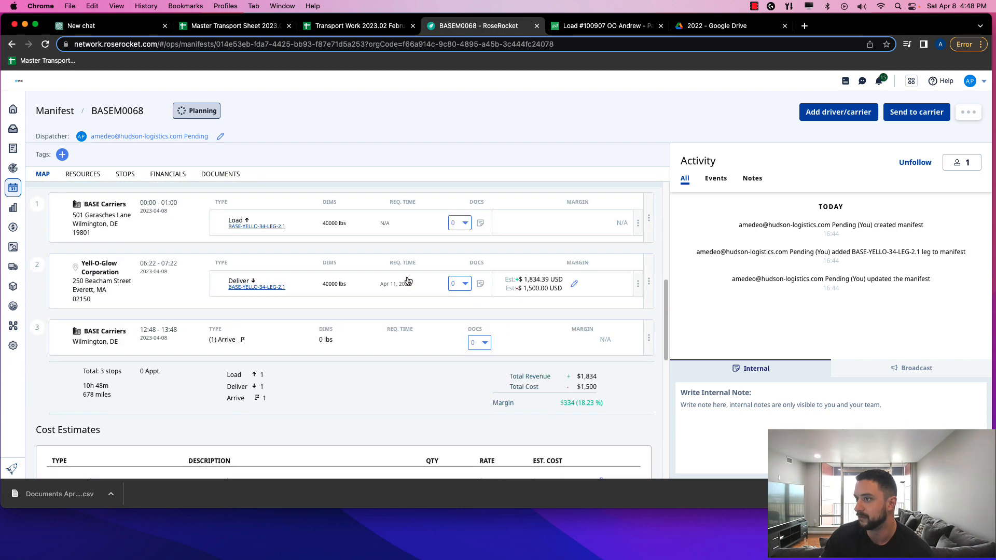
{"action": "scroll", "coordinate": [275, 262], "scroll_direction": "up", "scroll_amount": 3}
{"action": "left_click", "coordinate": [280, 285]}
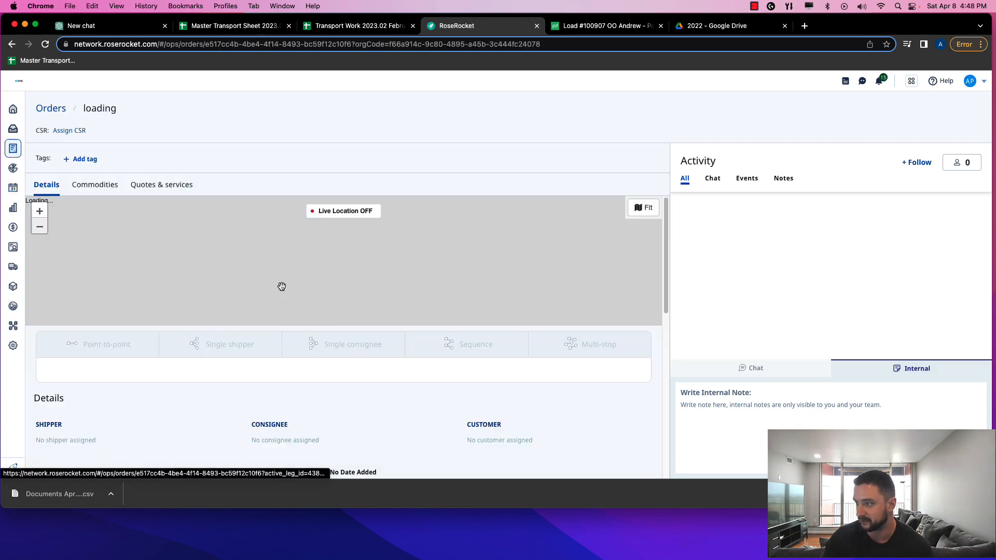
{"action": "scroll", "coordinate": [204, 302], "scroll_direction": "down", "scroll_amount": 5}
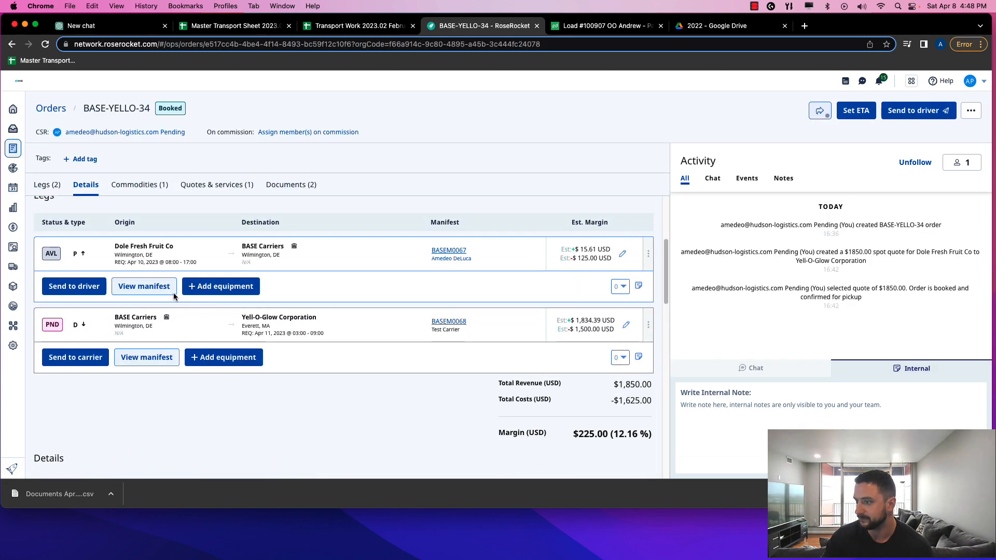
{"action": "left_click", "coordinate": [76, 287]}
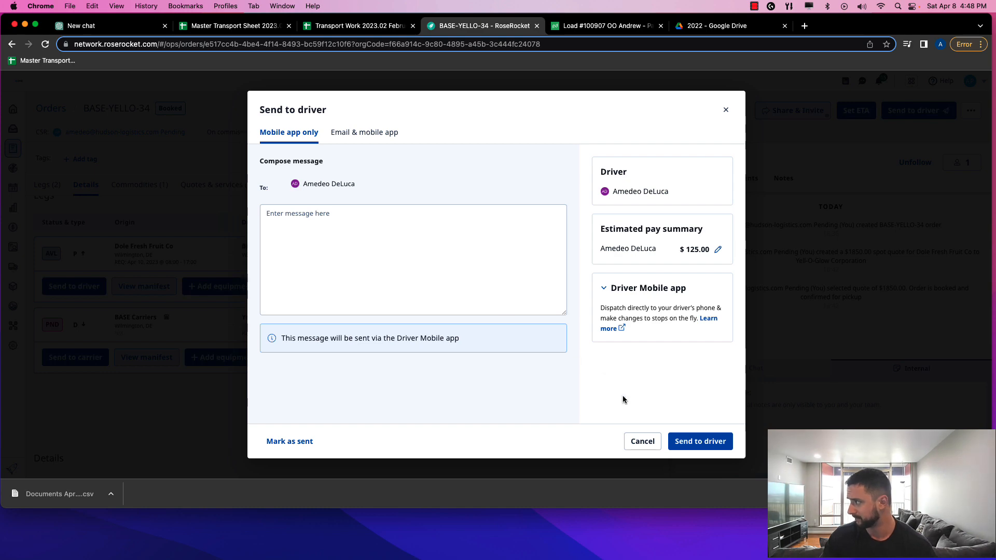
{"action": "left_click", "coordinate": [695, 444]}
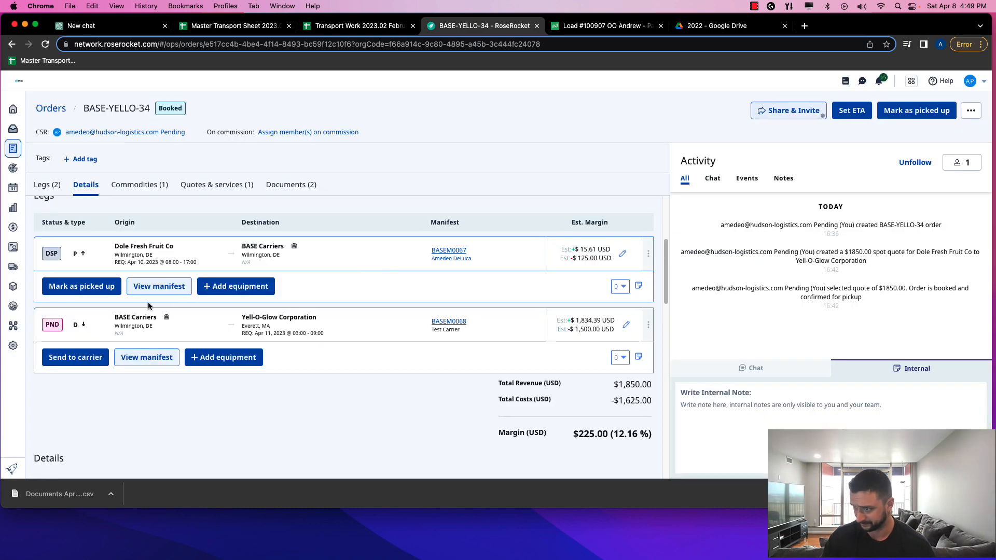
{"action": "left_click", "coordinate": [77, 358]}
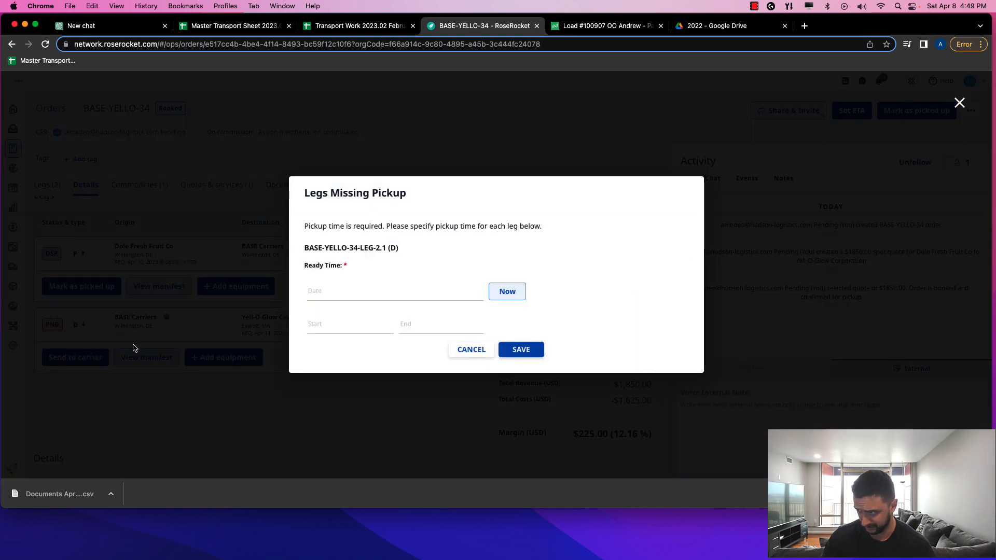
{"action": "left_click", "coordinate": [348, 294]}
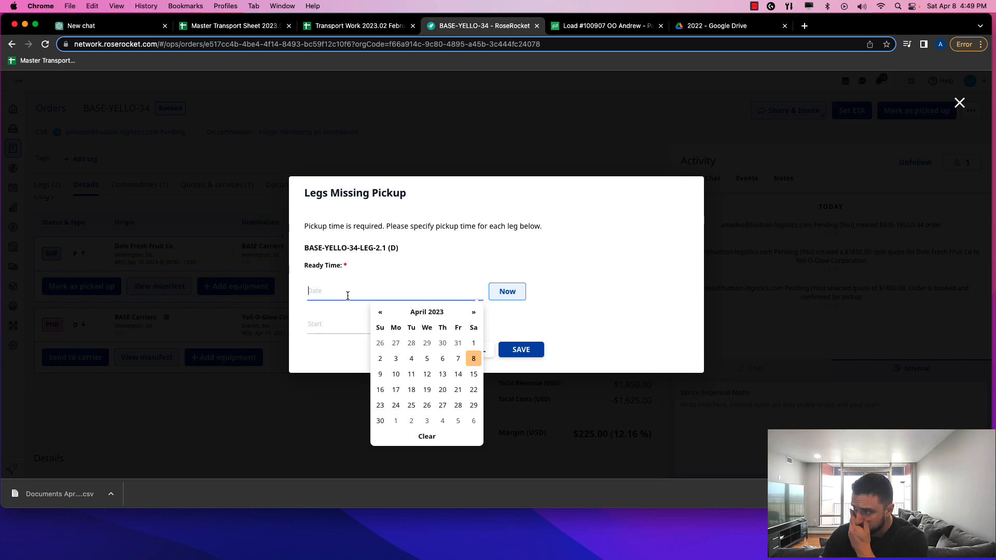
{"action": "left_click", "coordinate": [287, 319]}
{"action": "left_click", "coordinate": [87, 357]}
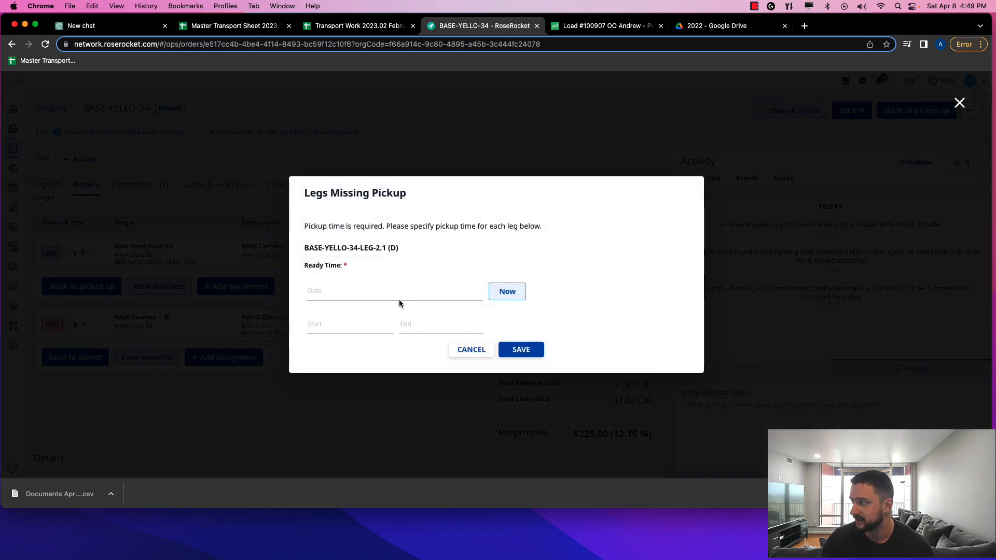
{"action": "left_click", "coordinate": [506, 293]}
{"action": "left_click", "coordinate": [523, 351]}
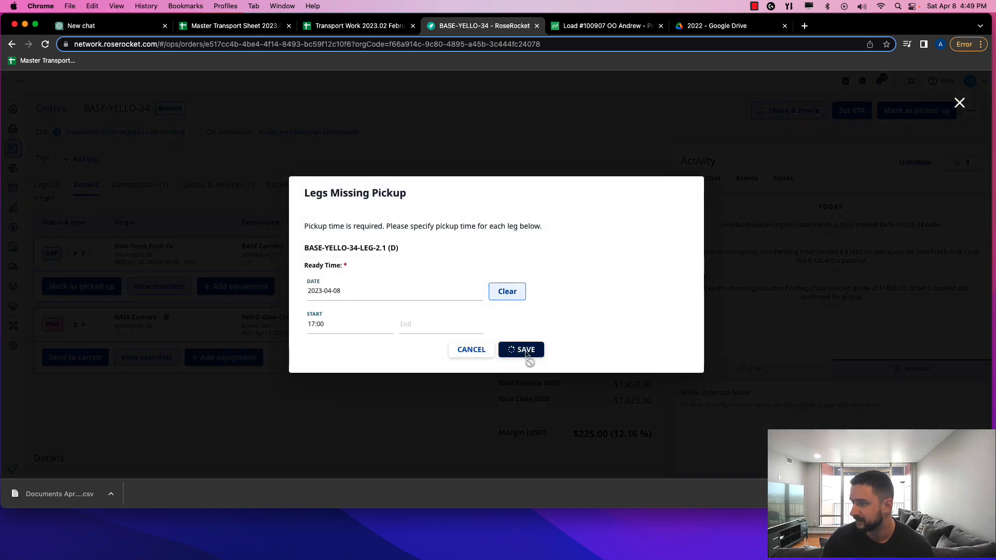
Review the Test Carrier dispatch email, comparing Pickup Request and Rate Confirmation versions, keeping Rate Confirmation
{"action": "scroll", "coordinate": [321, 340], "scroll_direction": "down", "scroll_amount": 5}
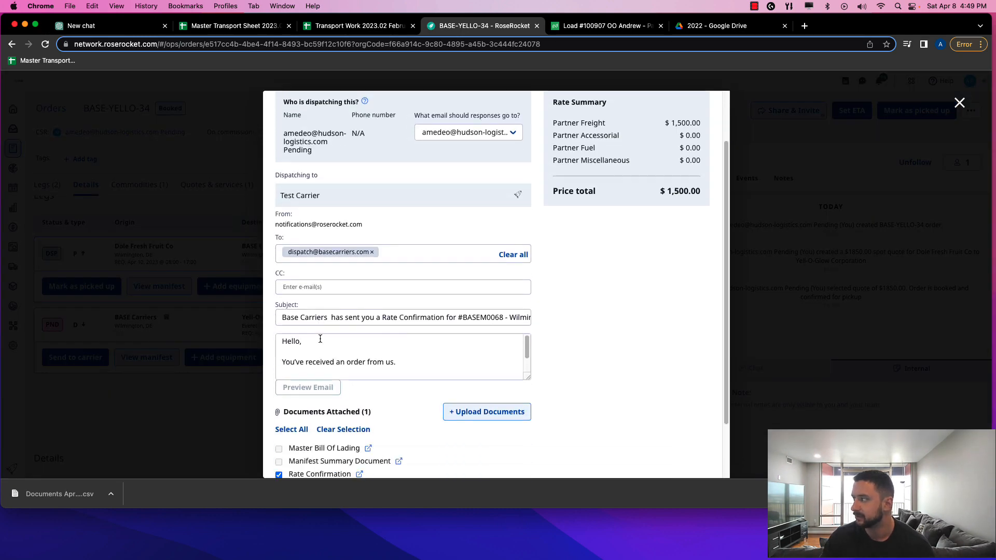
{"action": "scroll", "coordinate": [326, 335], "scroll_direction": "up", "scroll_amount": 5}
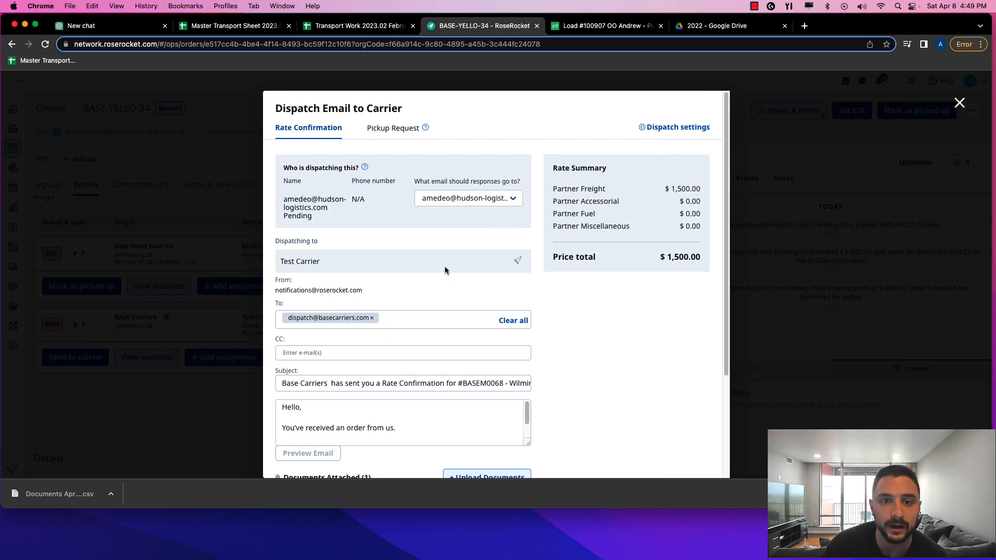
{"action": "scroll", "coordinate": [322, 337], "scroll_direction": "down", "scroll_amount": 5}
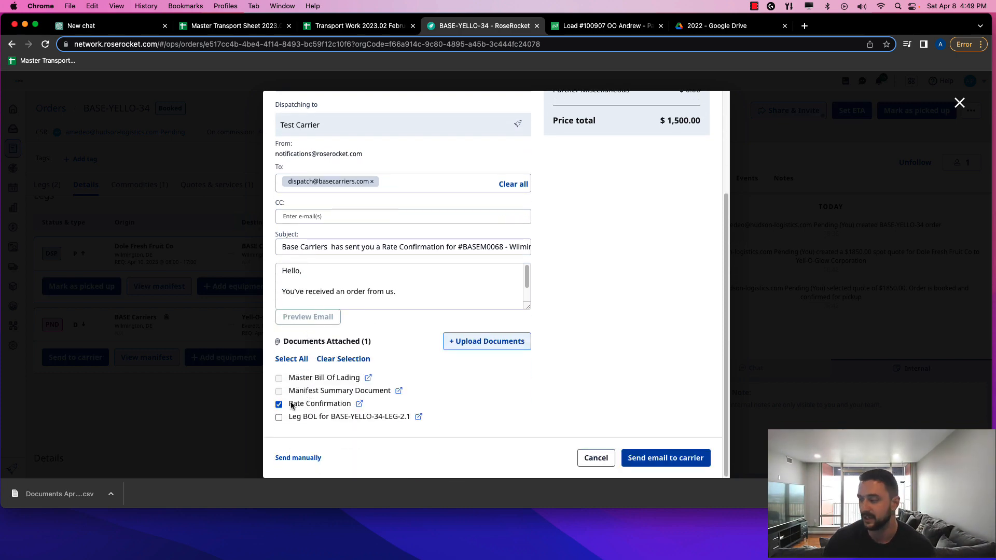
{"action": "scroll", "coordinate": [311, 358], "scroll_direction": "up", "scroll_amount": 5}
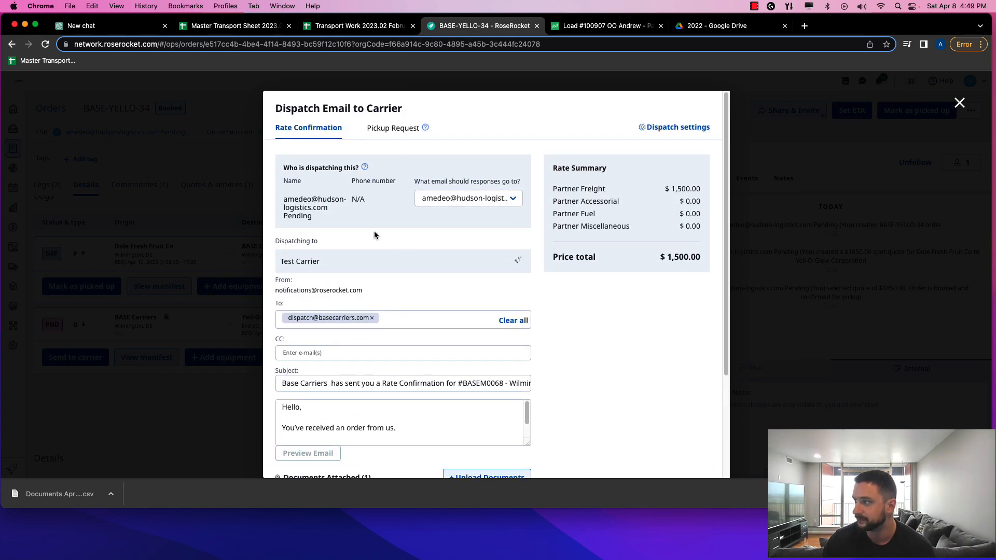
{"action": "scroll", "coordinate": [417, 244], "scroll_direction": "down", "scroll_amount": 3}
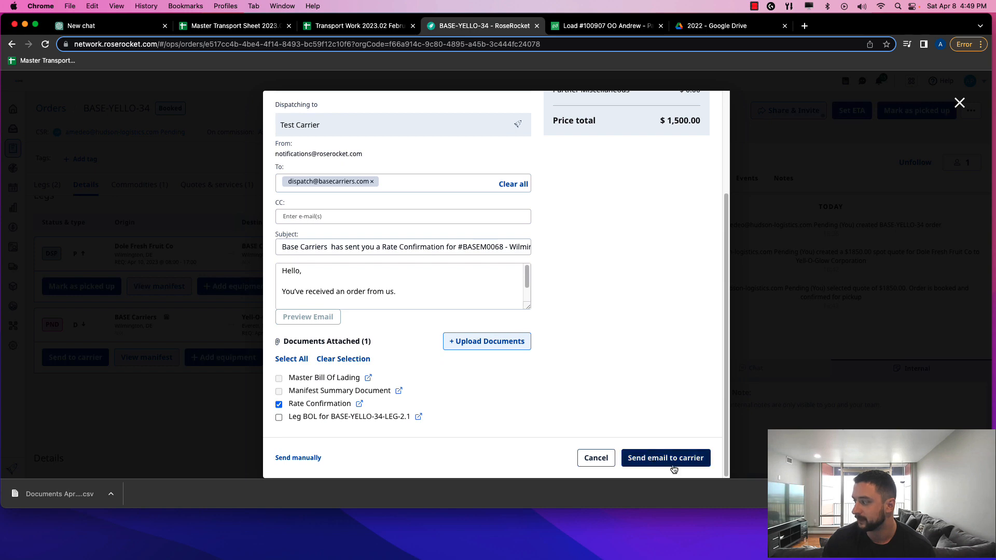
{"action": "scroll", "coordinate": [479, 340], "scroll_direction": "up", "scroll_amount": 3}
{"action": "left_click", "coordinate": [374, 128]}
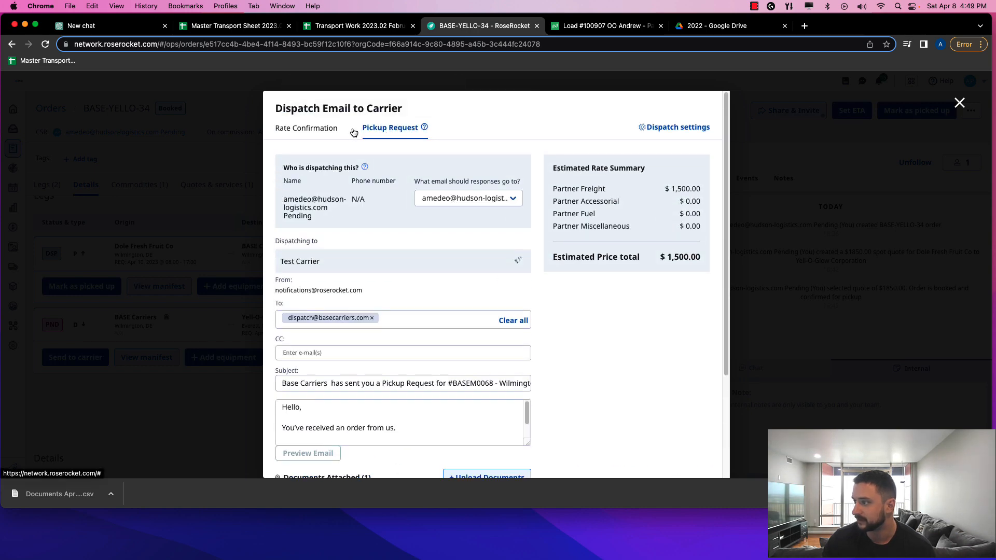
{"action": "left_click", "coordinate": [315, 129]}
{"action": "left_click", "coordinate": [386, 128]}
{"action": "left_click", "coordinate": [328, 129]}
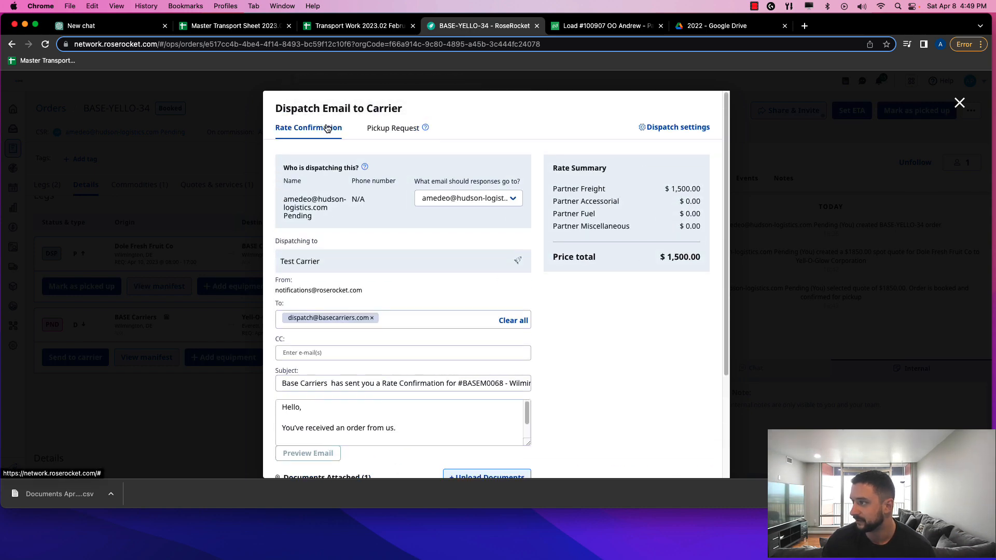
{"action": "scroll", "coordinate": [318, 208], "scroll_direction": "down", "scroll_amount": 1}
{"action": "scroll", "coordinate": [320, 207], "scroll_direction": "down", "scroll_amount": 3}
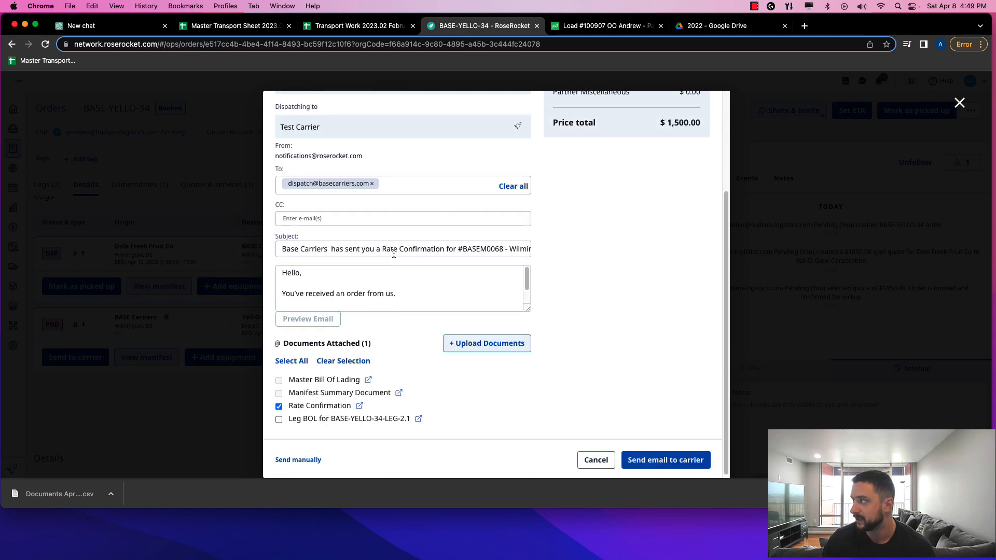
Email the rate confirmation to Test Carrier, check the order details, and return to Orders
{"action": "left_click", "coordinate": [680, 458]}
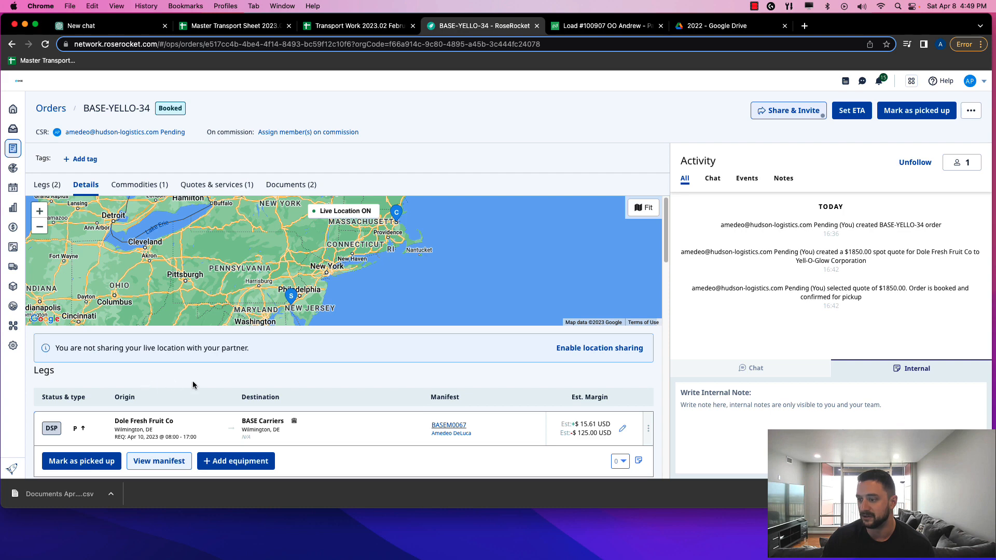
{"action": "scroll", "coordinate": [194, 385], "scroll_direction": "down", "scroll_amount": 5}
{"action": "scroll", "coordinate": [97, 228], "scroll_direction": "up", "scroll_amount": 1}
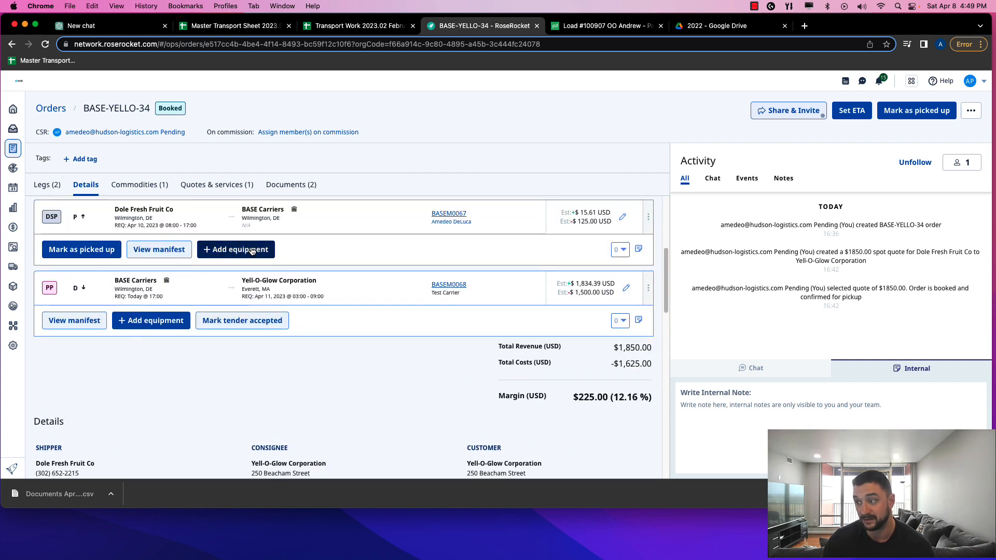
{"action": "scroll", "coordinate": [325, 283], "scroll_direction": "up", "scroll_amount": 2}
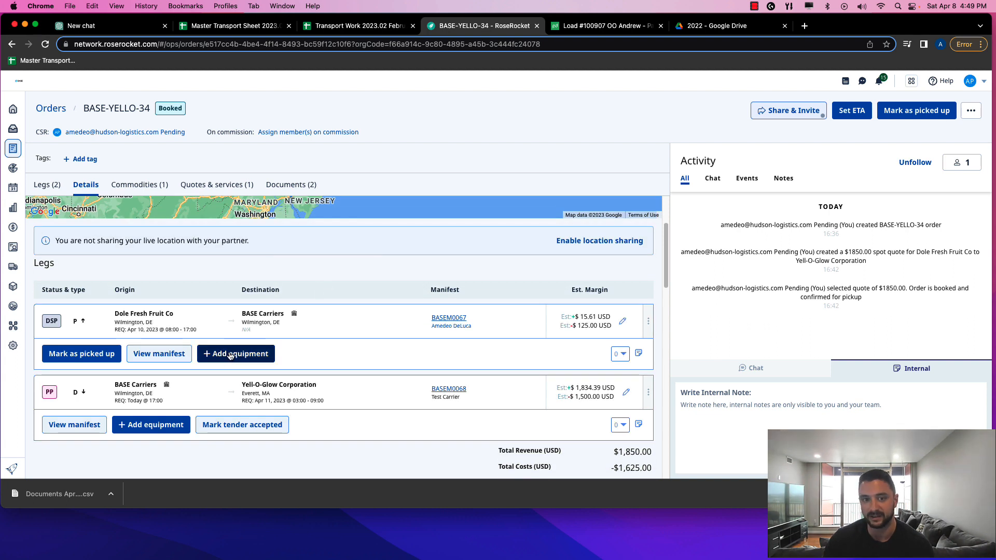
{"action": "scroll", "coordinate": [375, 356], "scroll_direction": "up", "scroll_amount": 2}
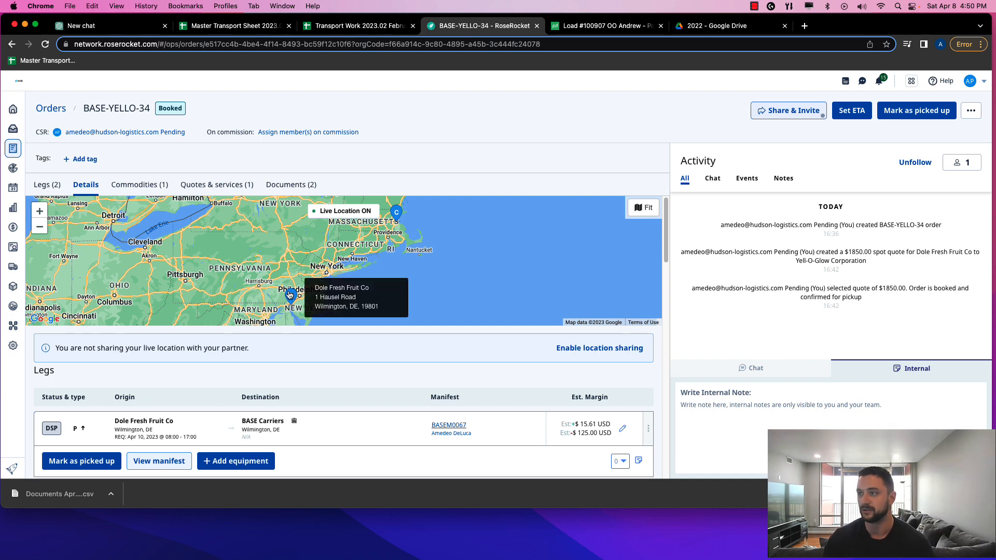
{"action": "left_click", "coordinate": [15, 154]}
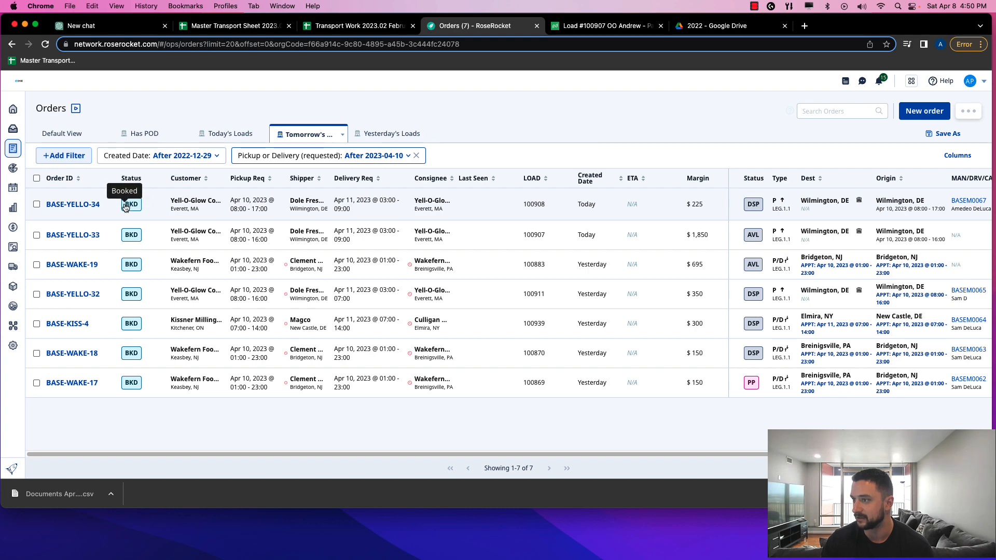
Mark BASE-YELLO-34's first leg picked up and unloaded, confirming the completion times
{"action": "left_click", "coordinate": [155, 206]}
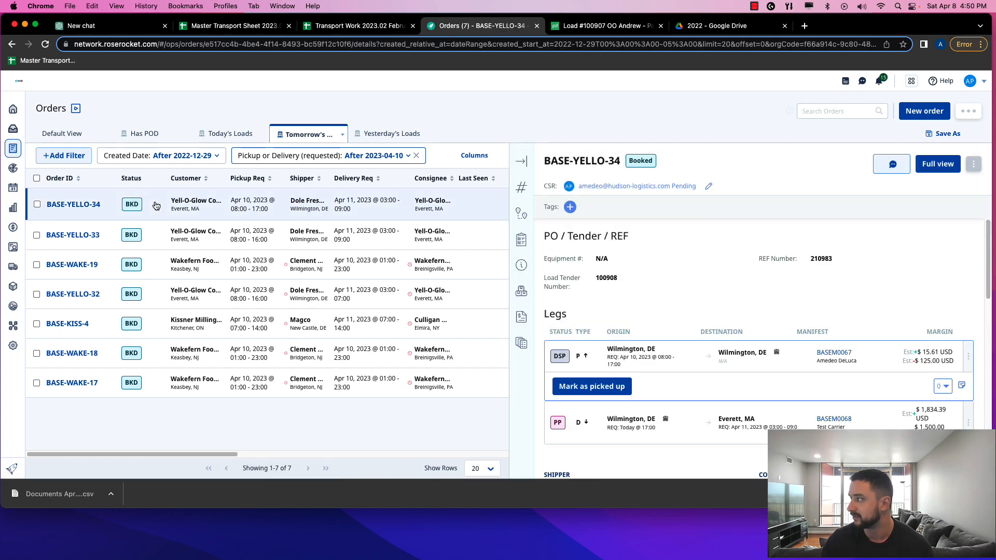
{"action": "left_click", "coordinate": [602, 385]}
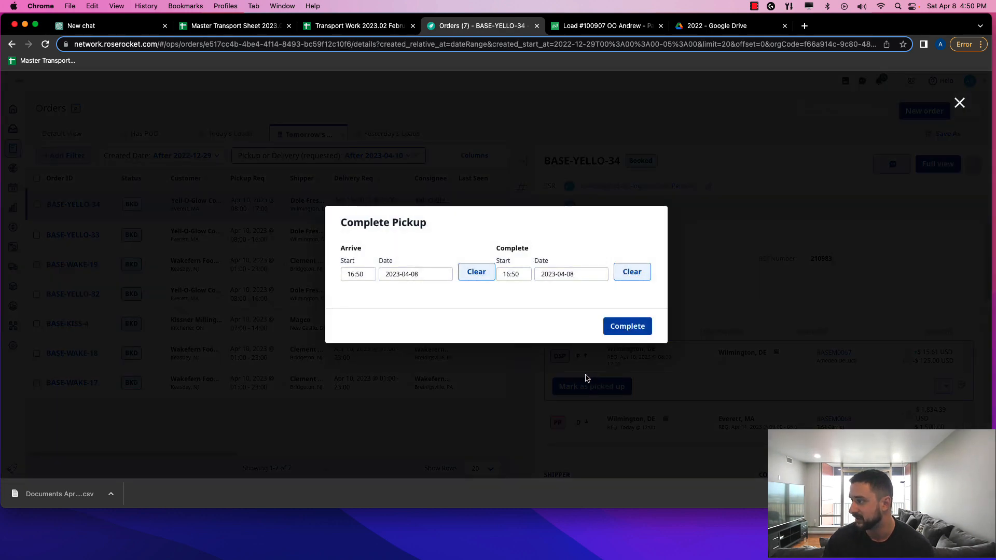
{"action": "left_click", "coordinate": [630, 327]}
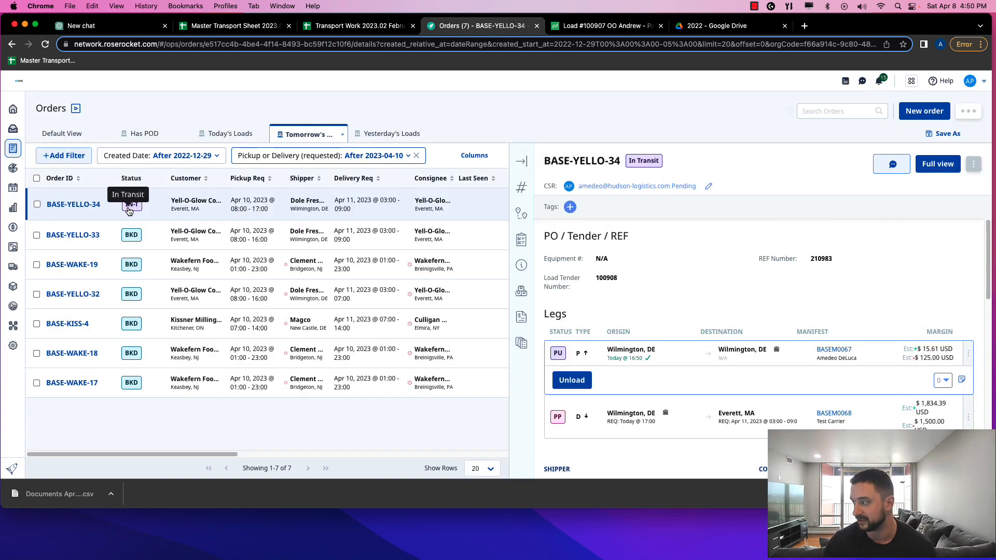
{"action": "left_click", "coordinate": [576, 383]}
{"action": "left_click", "coordinate": [628, 326]}
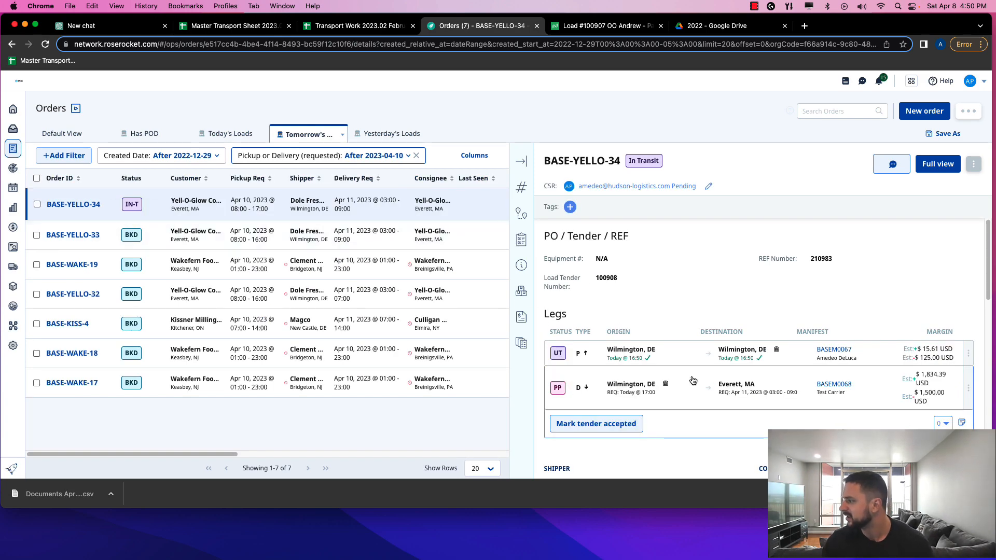
Mark BASE-YELLO-34's carrier tender as accepted with reason 'dsfrgbwserth' and confirm, putting the order In Transit
{"action": "mouse_move", "coordinate": [633, 391]}
{"action": "left_click", "coordinate": [610, 423]}
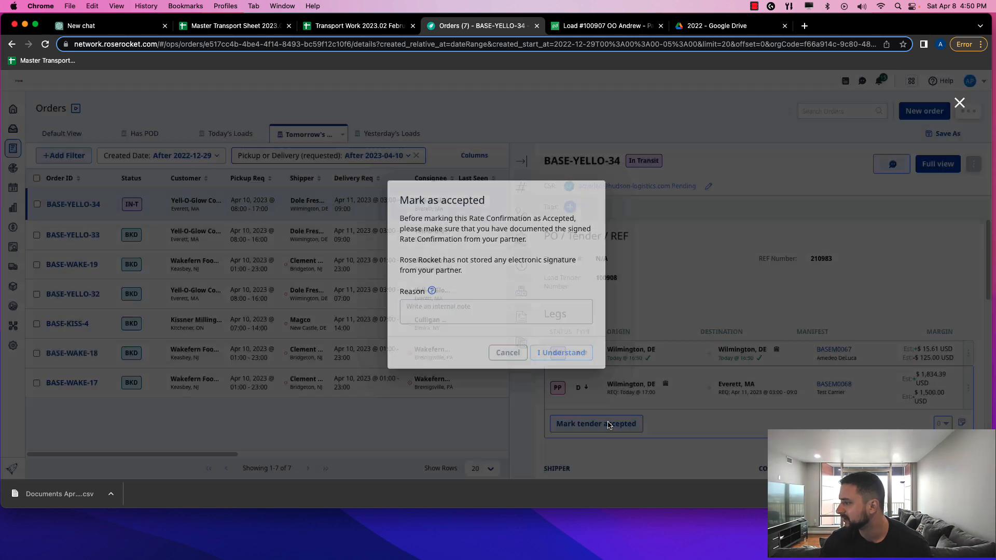
{"action": "type", "text": "dsfrgbwserth"}
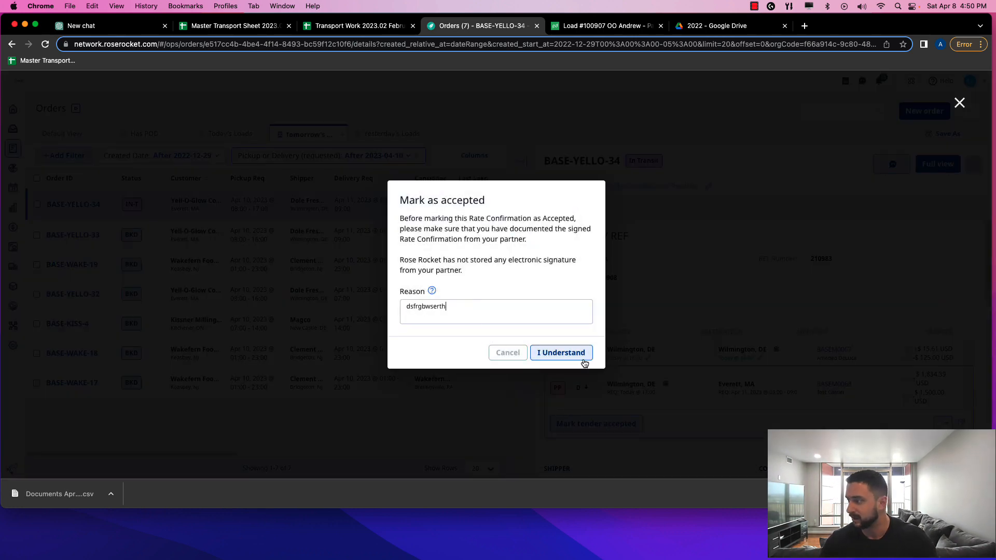
{"action": "left_click", "coordinate": [575, 355]}
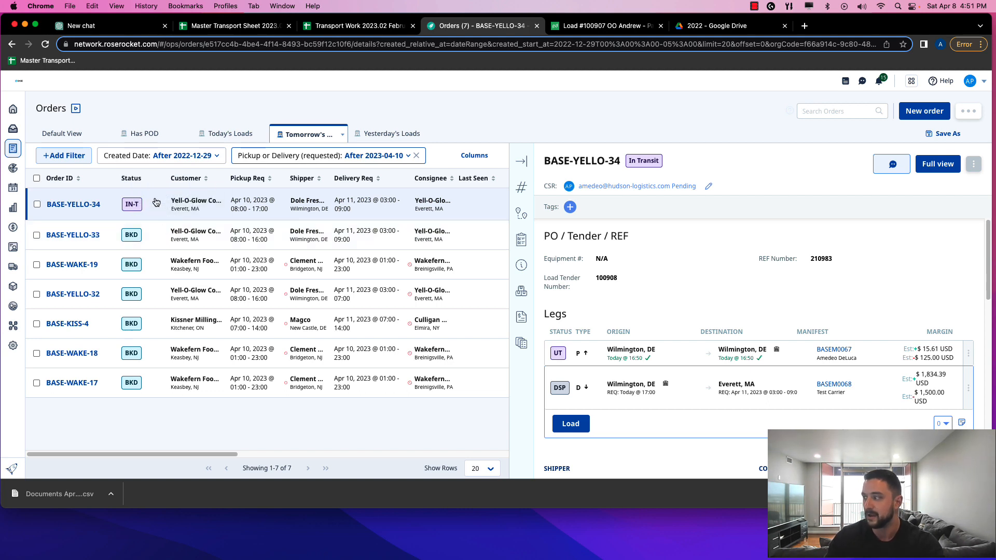
{"action": "mouse_move", "coordinate": [622, 362]}
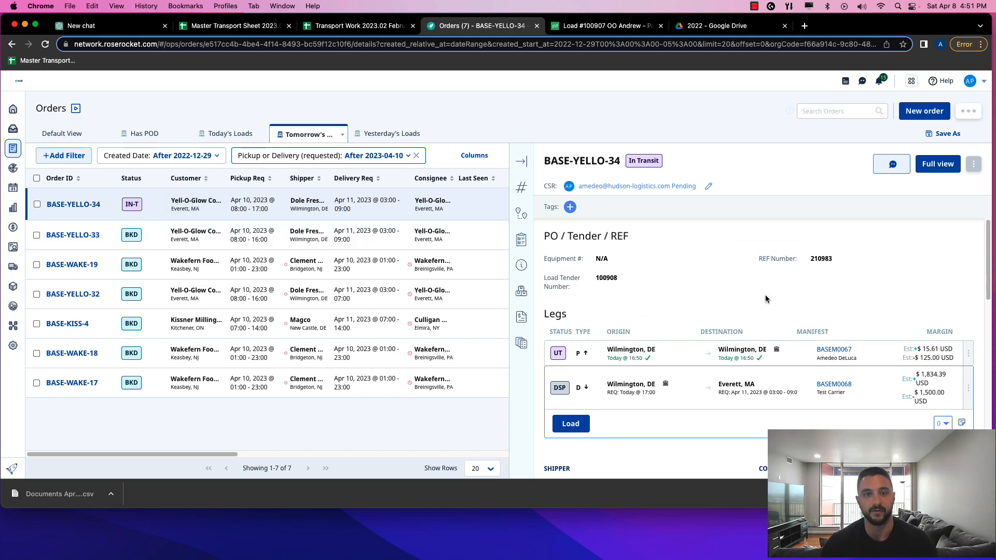